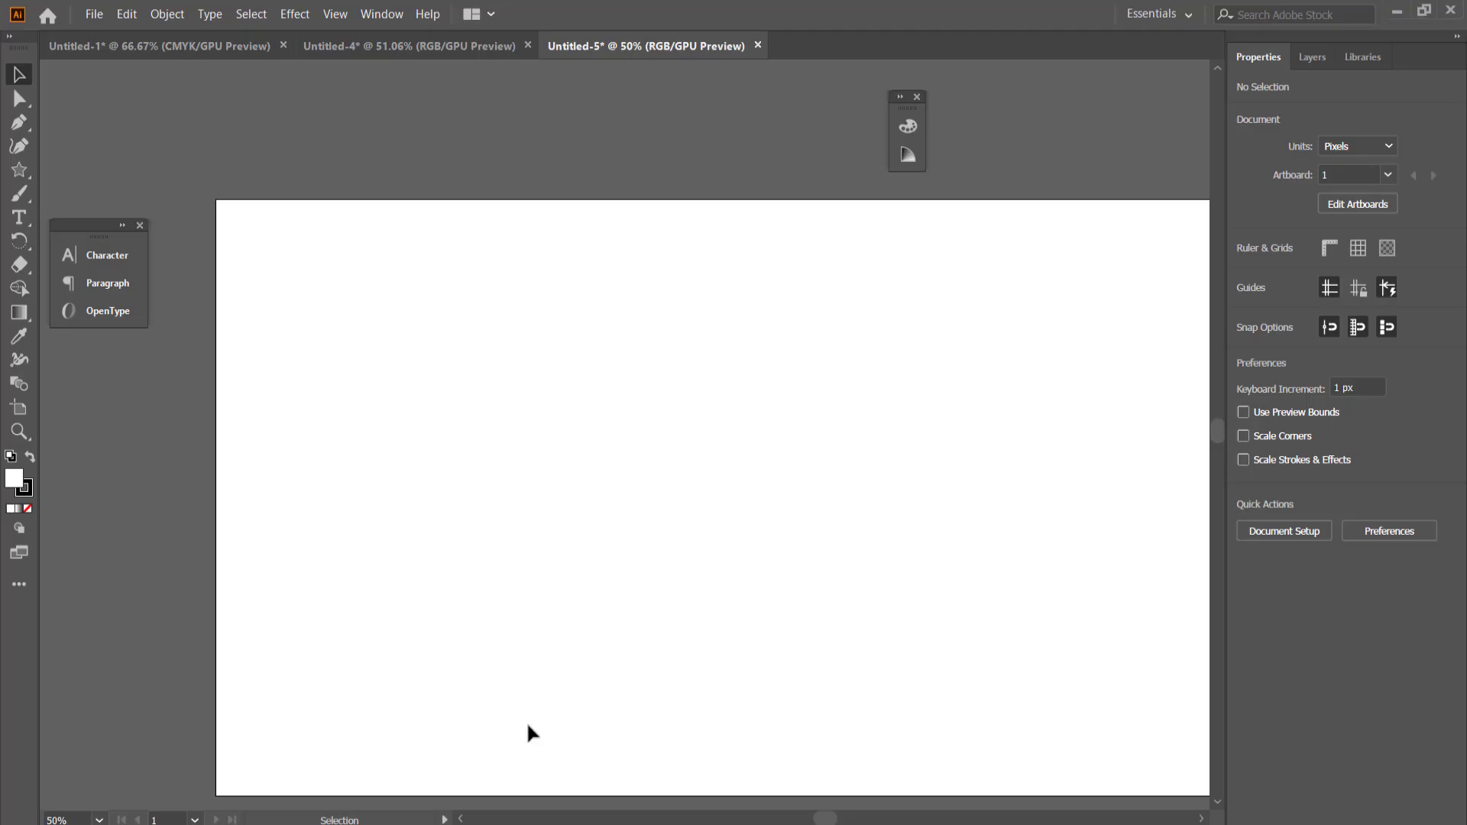
Scroll and nudge the blank Untitled-5 artboard into position
{"action": "scroll", "coordinate": [738, 323], "scroll_direction": "down", "scroll_amount": 2}
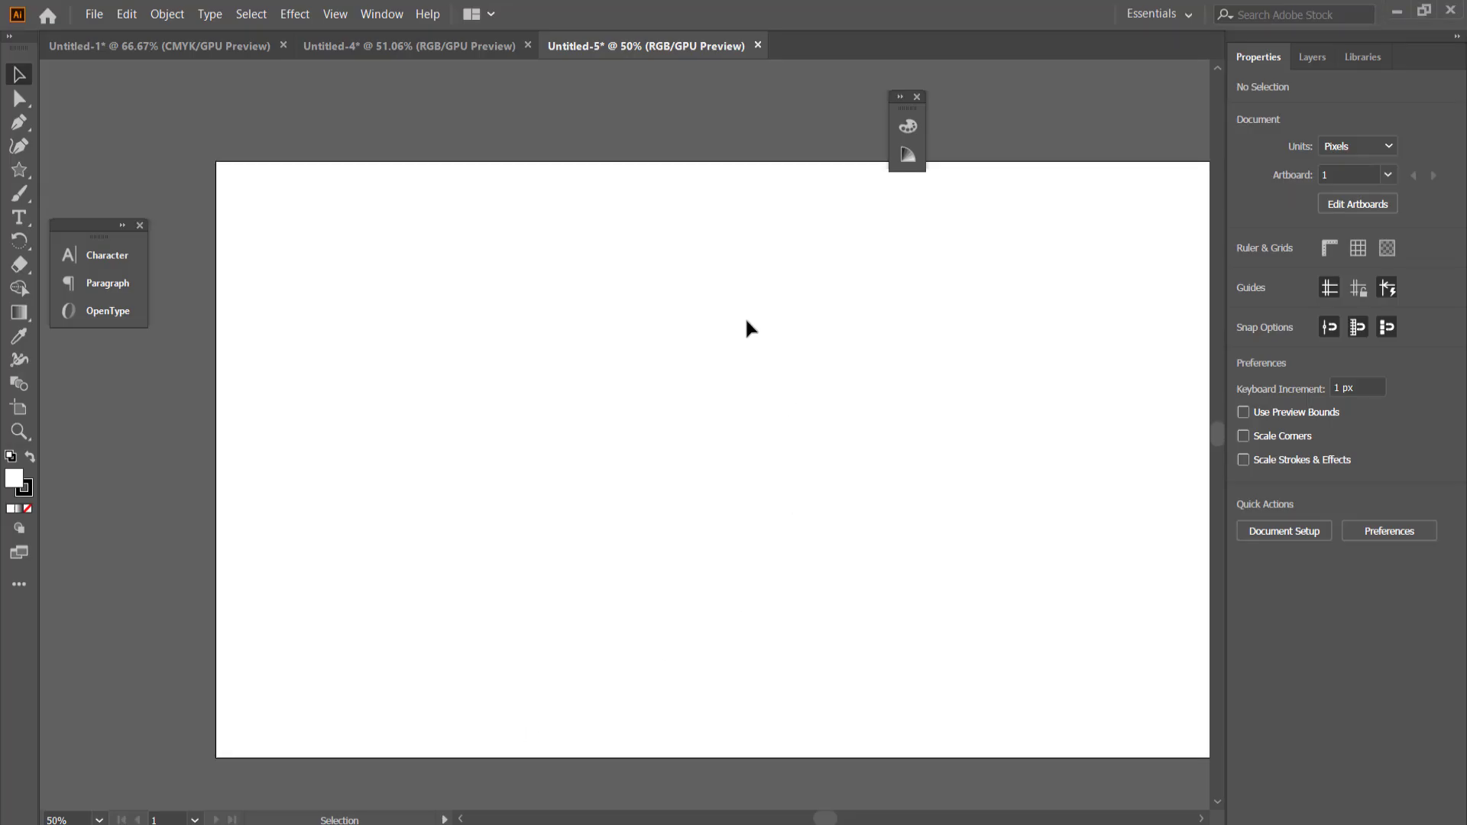
{"action": "left_click_drag", "start_coordinate": [828, 819], "coordinate": [831, 819]}
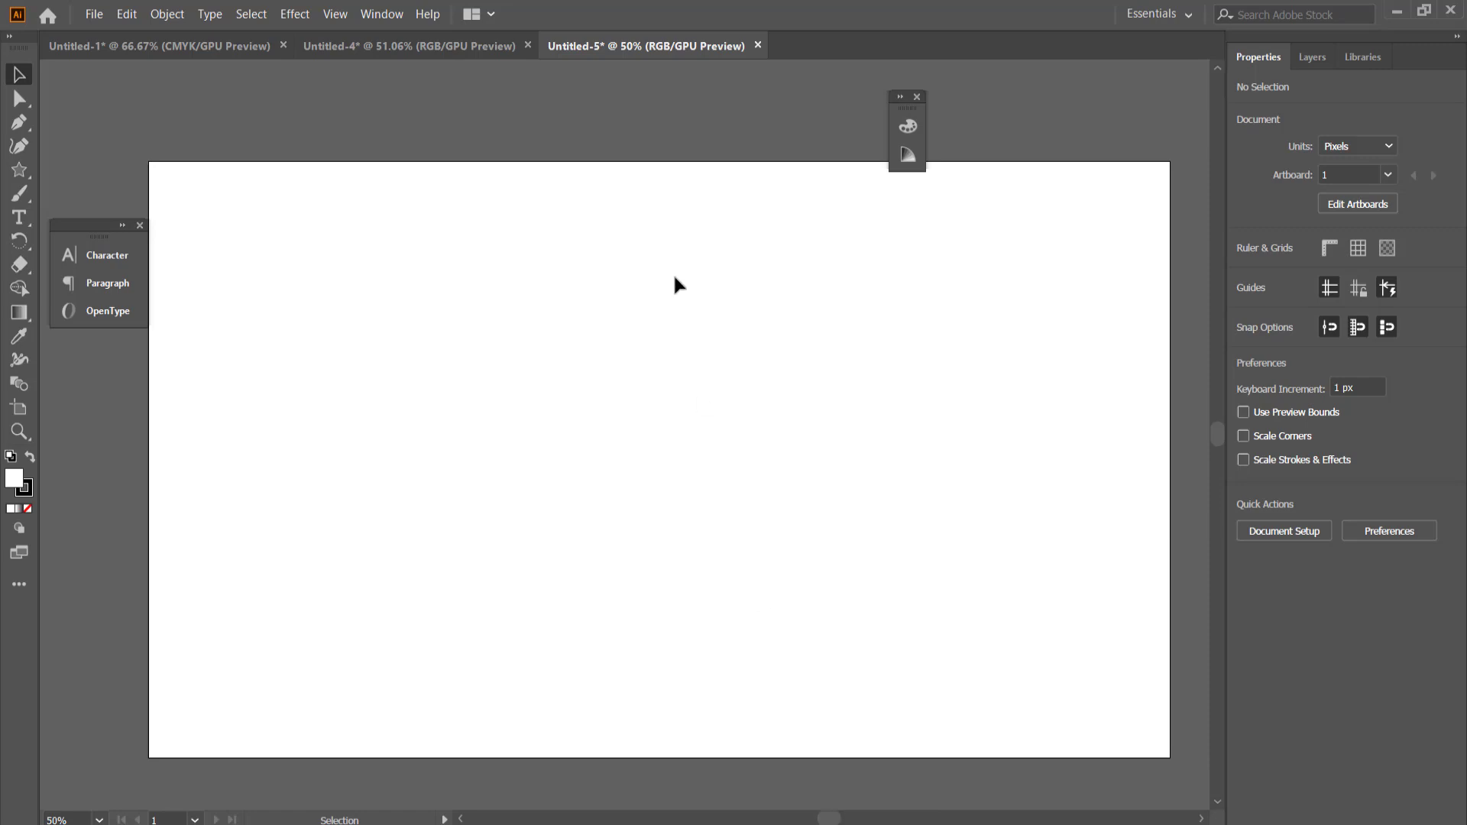
{"action": "left_click", "coordinate": [35, 169]}
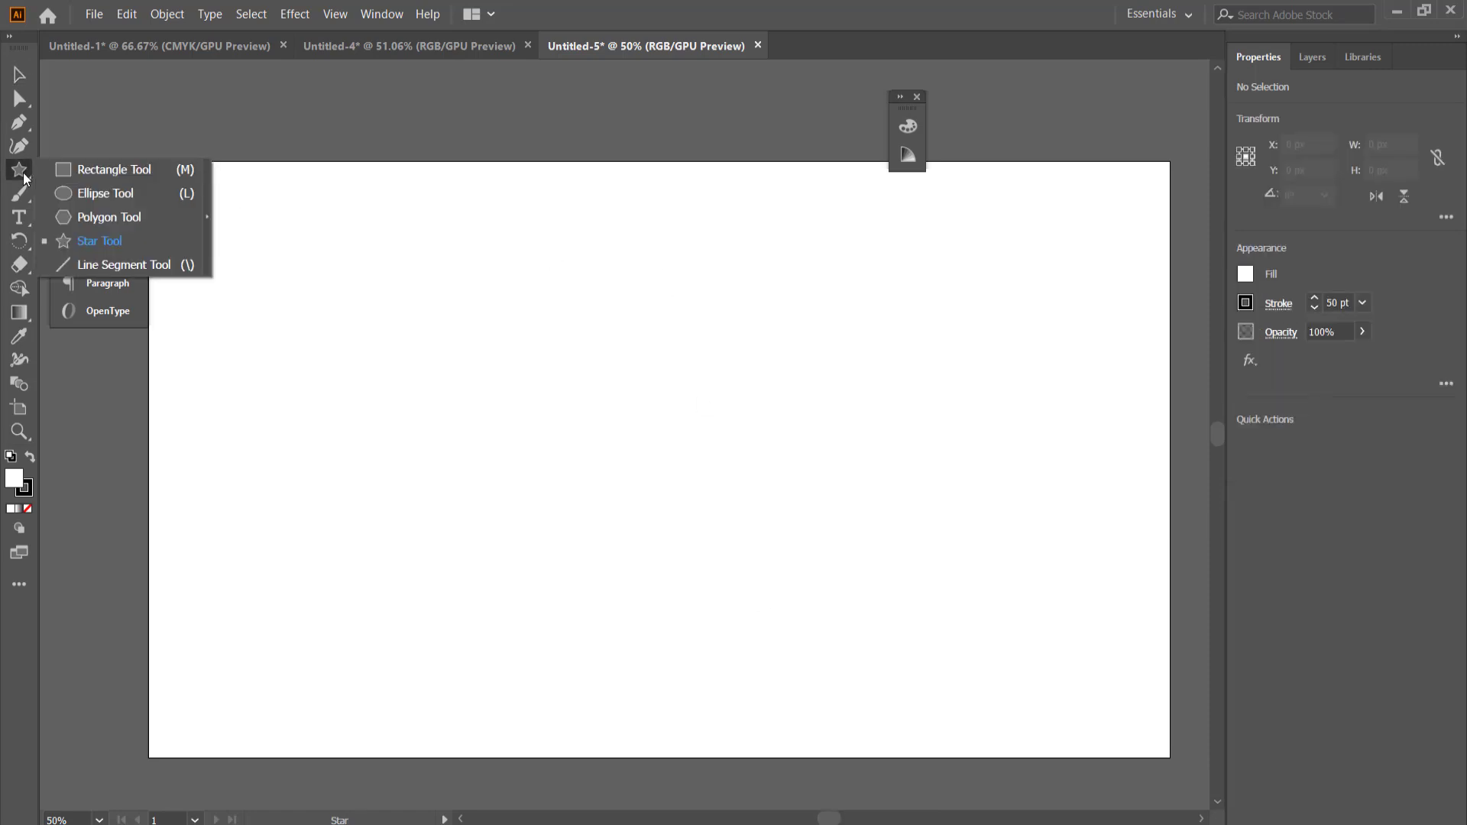
{"action": "left_click", "coordinate": [105, 169]}
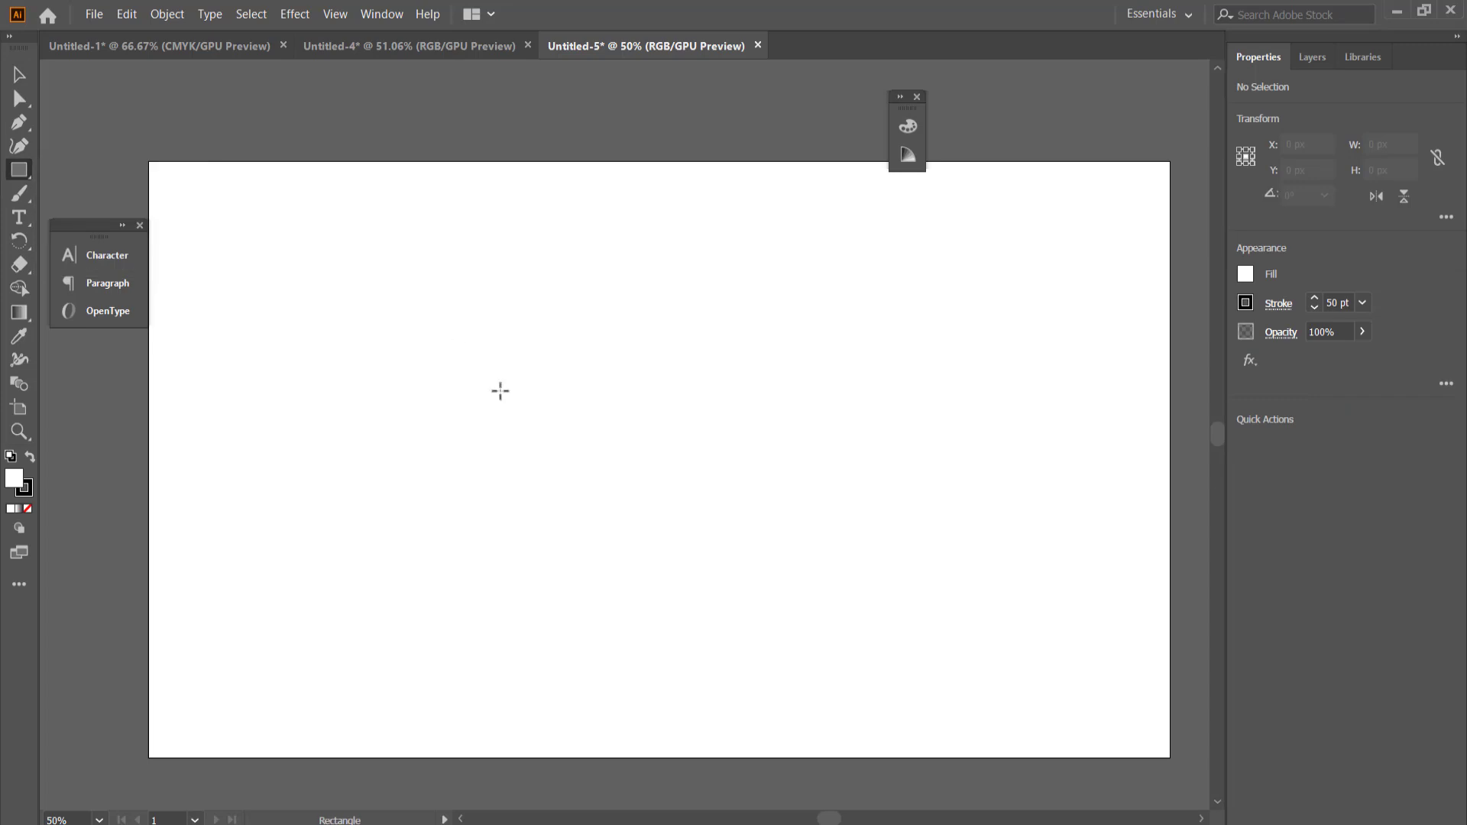
{"action": "left_click_drag", "start_coordinate": [432, 322], "coordinate": [688, 546]}
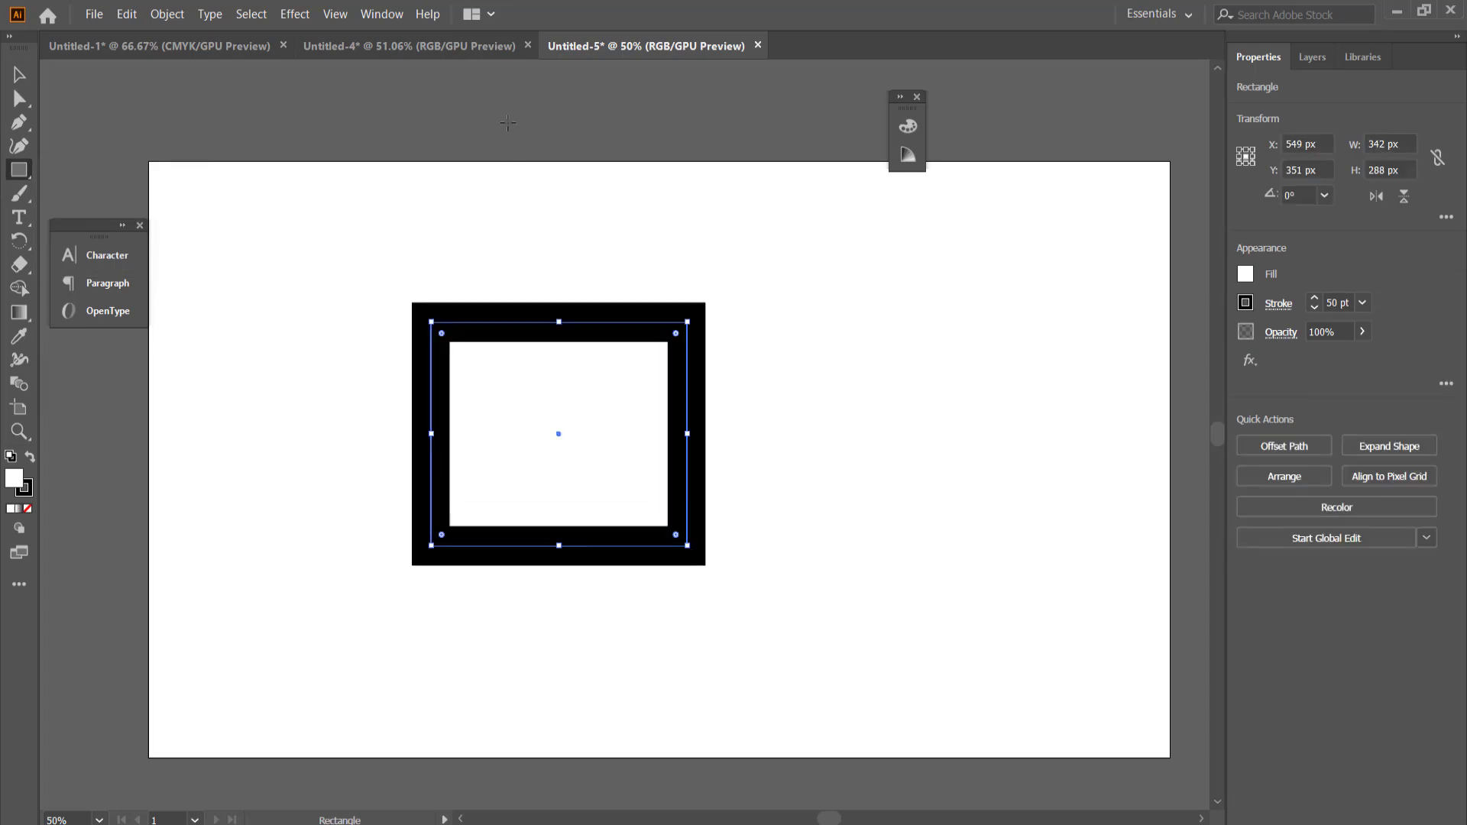
{"action": "key", "text": "Delete"}
{"action": "left_click", "coordinate": [23, 177]}
{"action": "left_click", "coordinate": [105, 194]}
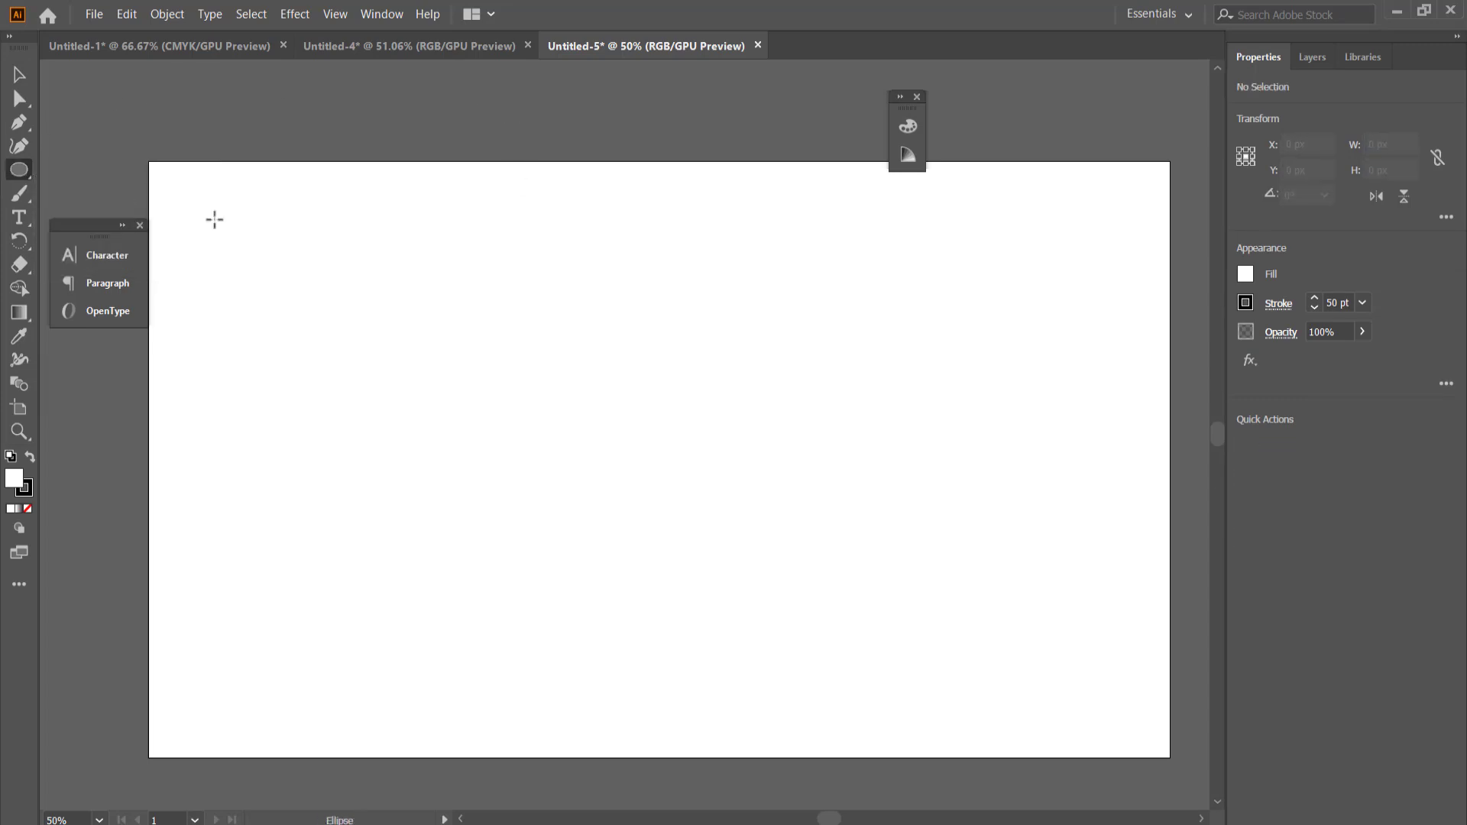
{"action": "mouse_move", "coordinate": [424, 365]}
{"action": "left_mouse_down"}
{"action": "mouse_move", "coordinate": [678, 609]}
{"action": "mouse_move", "coordinate": [701, 651]}
{"action": "left_mouse_up"}
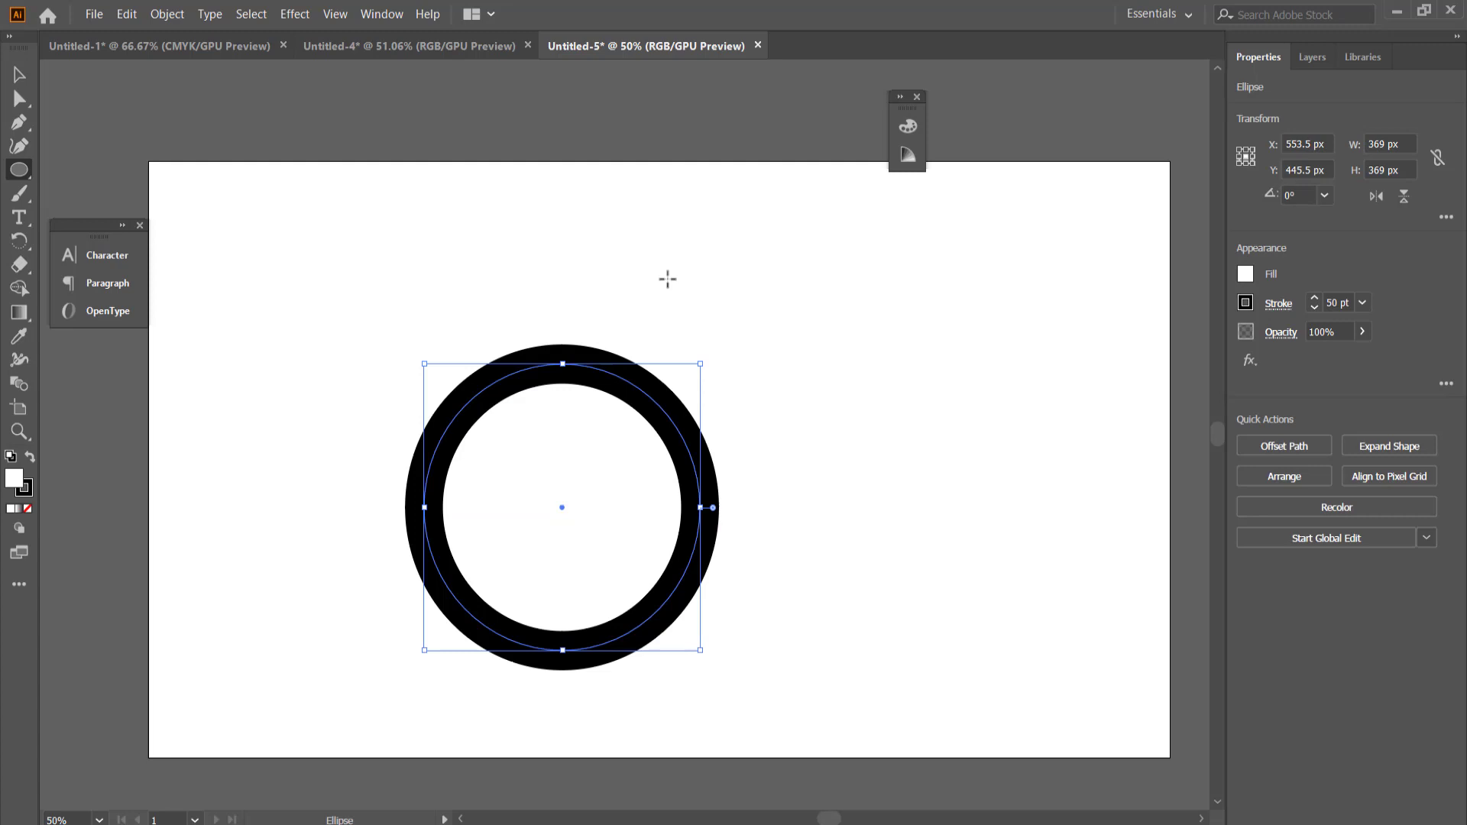
{"action": "key", "text": "Delete"}
{"action": "left_click", "coordinate": [19, 169]}
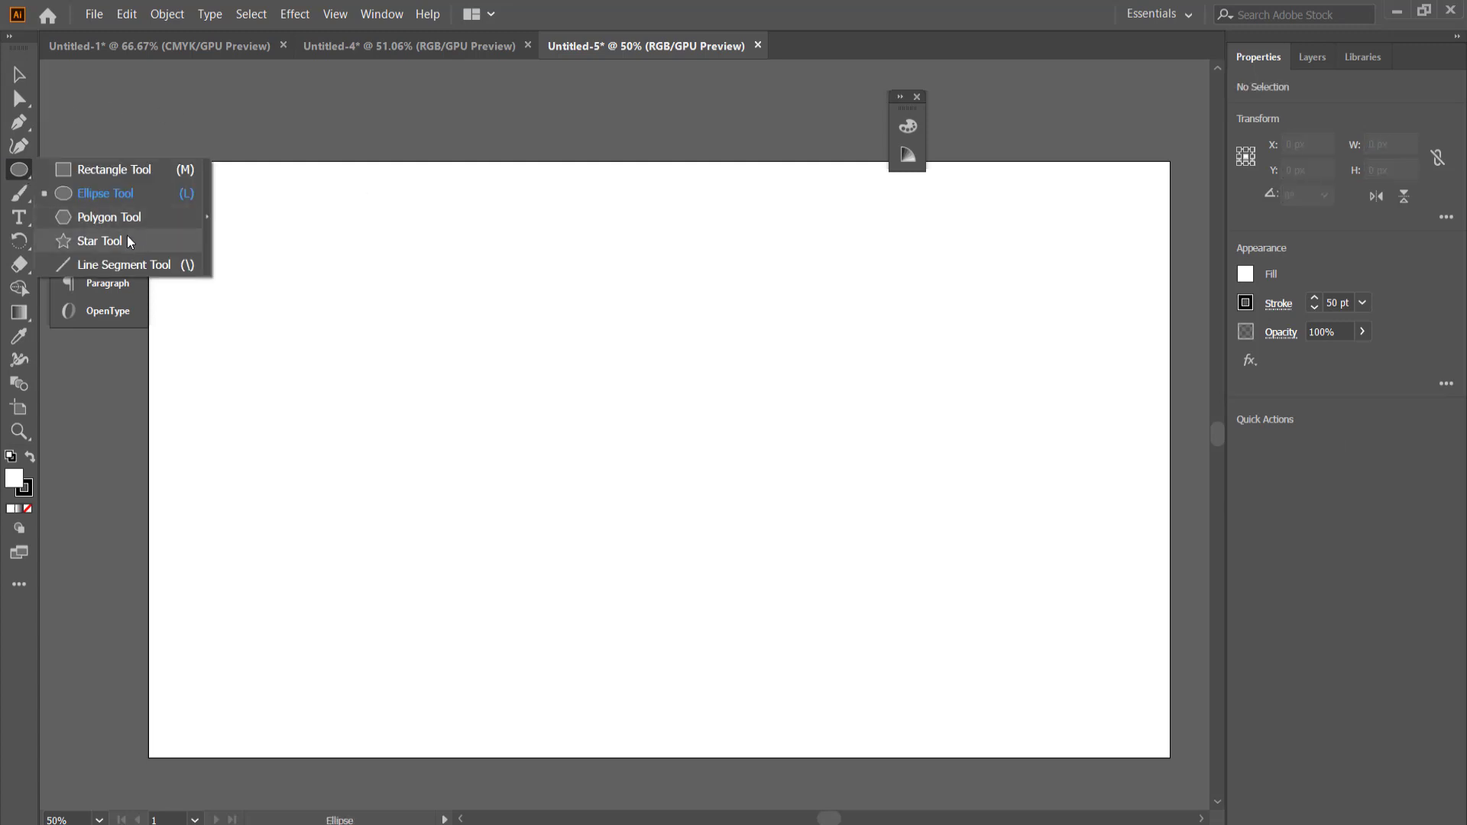
{"action": "left_click", "coordinate": [128, 241]}
{"action": "key", "text": "Down"}
{"action": "key", "text": "Down"}
{"action": "left_click_drag", "start_coordinate": [625, 538], "coordinate": [622, 410]}
{"action": "key", "text": "Up"}
{"action": "key", "text": "Up"}
{"action": "key", "text": "Up"}
{"action": "key", "text": "Up"}
{"action": "key", "text": "Down"}
{"action": "key", "text": "Down"}
{"action": "key", "text": "Down"}
{"action": "key", "text": "Down"}
{"action": "key", "text": "Up"}
{"action": "key", "text": "Up"}
{"action": "key", "text": "Up"}
{"action": "key", "text": "Up"}
{"action": "key", "text": "Up"}
{"action": "key", "text": "Down"}
{"action": "key", "text": "Down"}
{"action": "key", "text": "Down"}
{"action": "key", "text": "Down"}
{"action": "key", "text": "Down"}
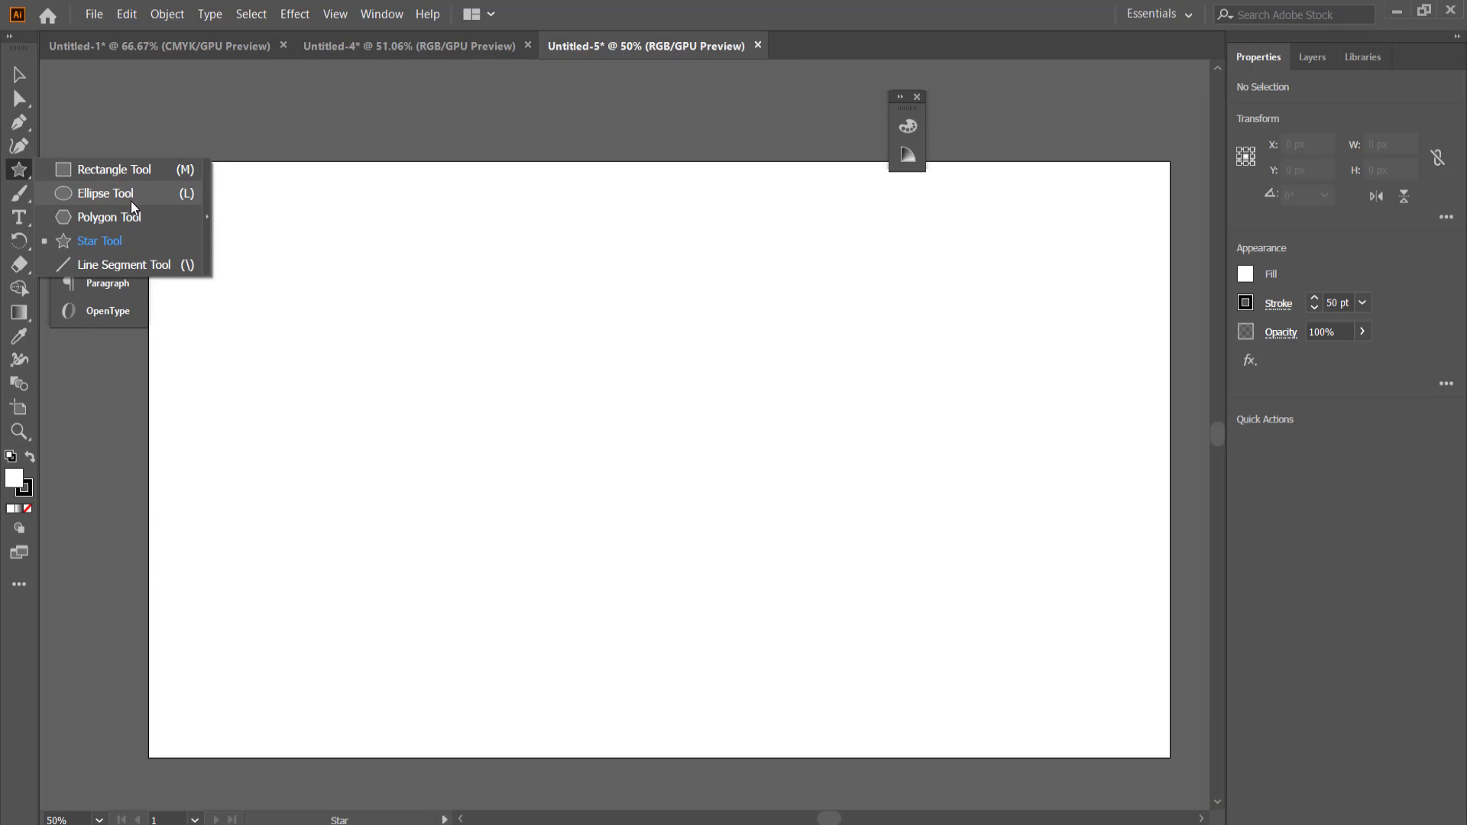
Draw a circle near the artboard centre and give it a 70 pt black stroke
{"action": "left_click", "coordinate": [132, 207]}
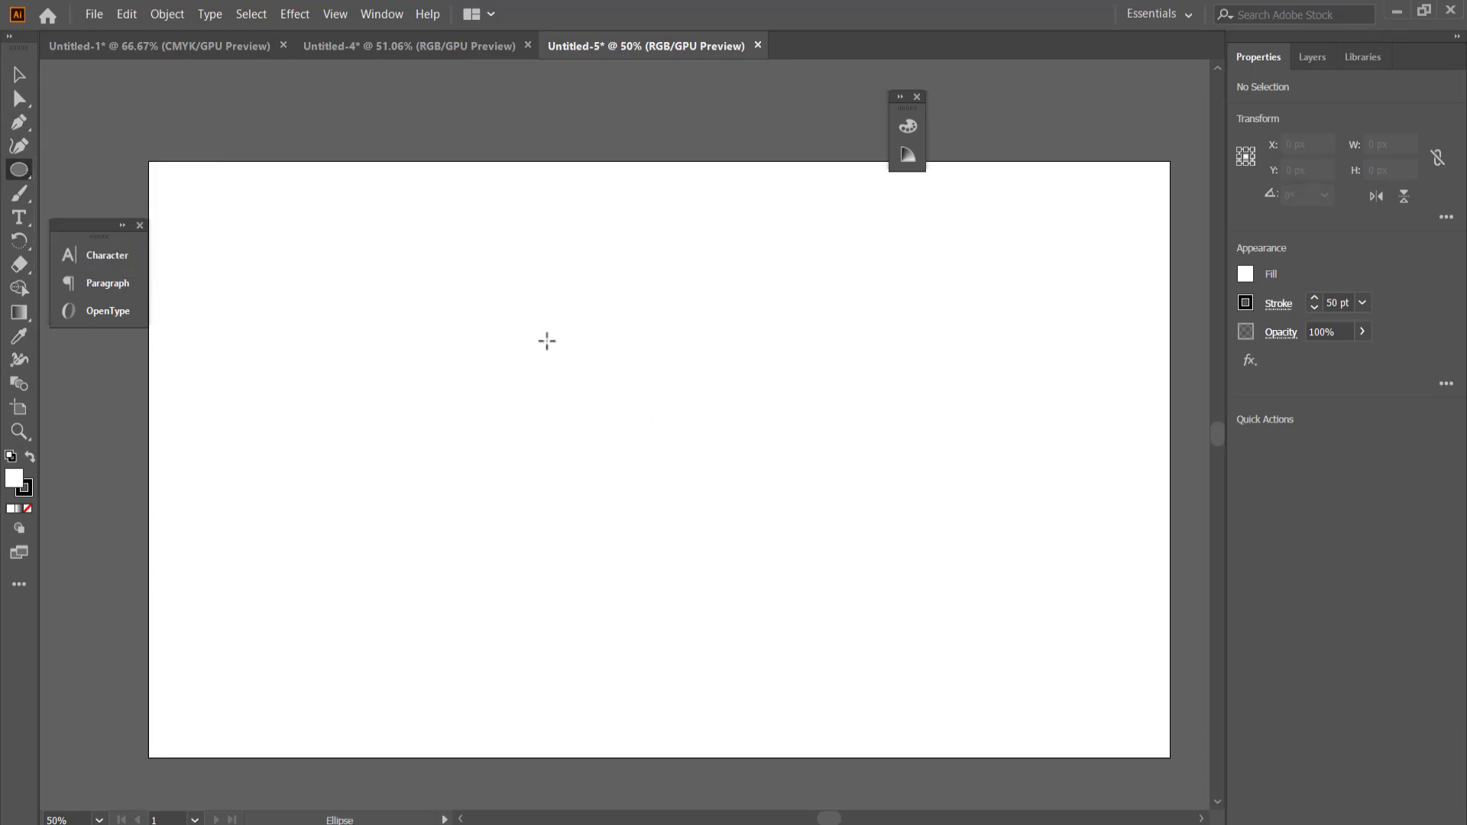
{"action": "left_click_drag", "start_coordinate": [548, 342], "coordinate": [891, 626]}
{"action": "left_click", "coordinate": [1336, 303]}
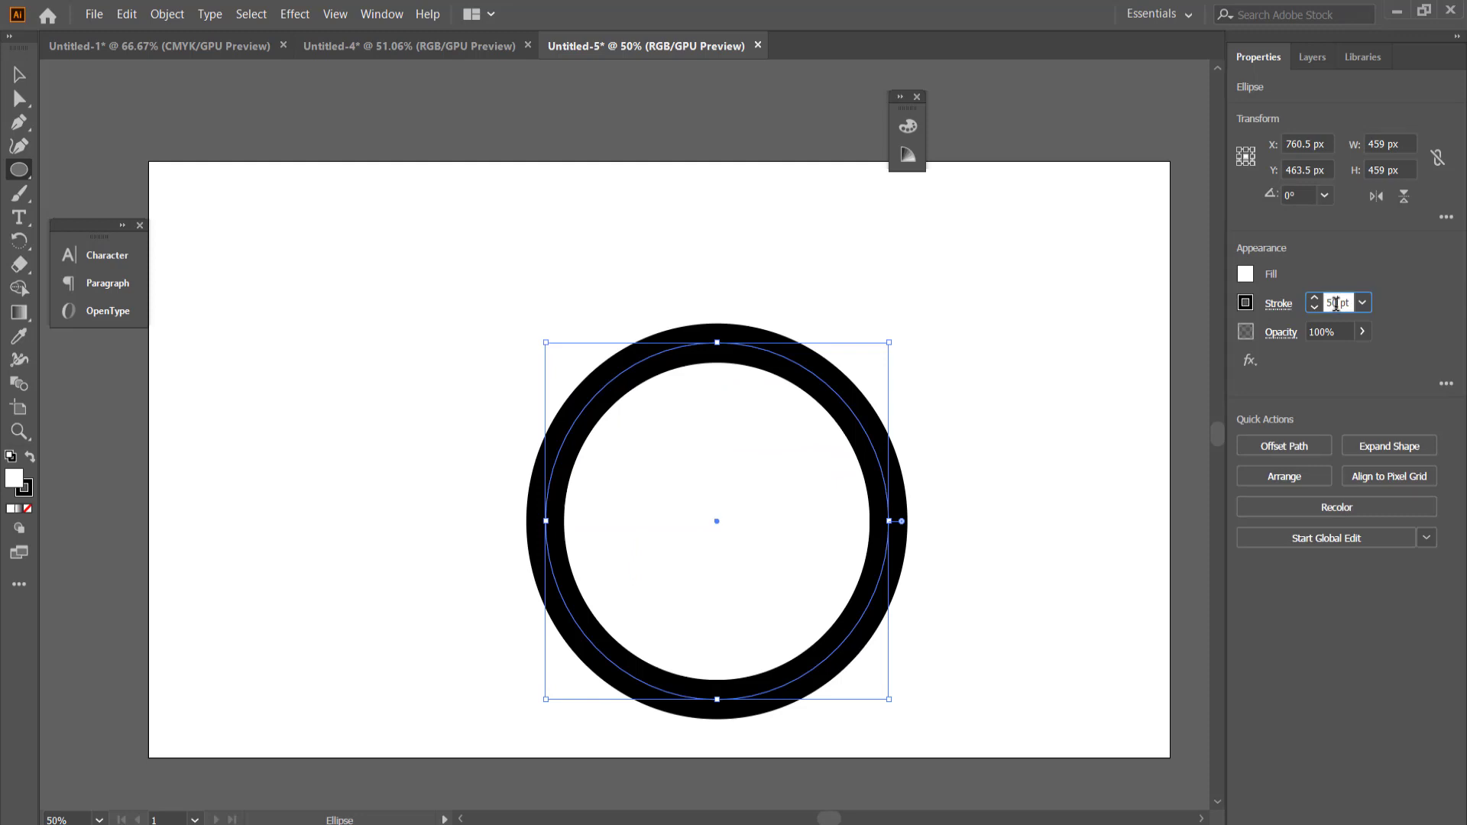
{"action": "left_click_drag", "start_coordinate": [1350, 304], "coordinate": [1324, 303]}
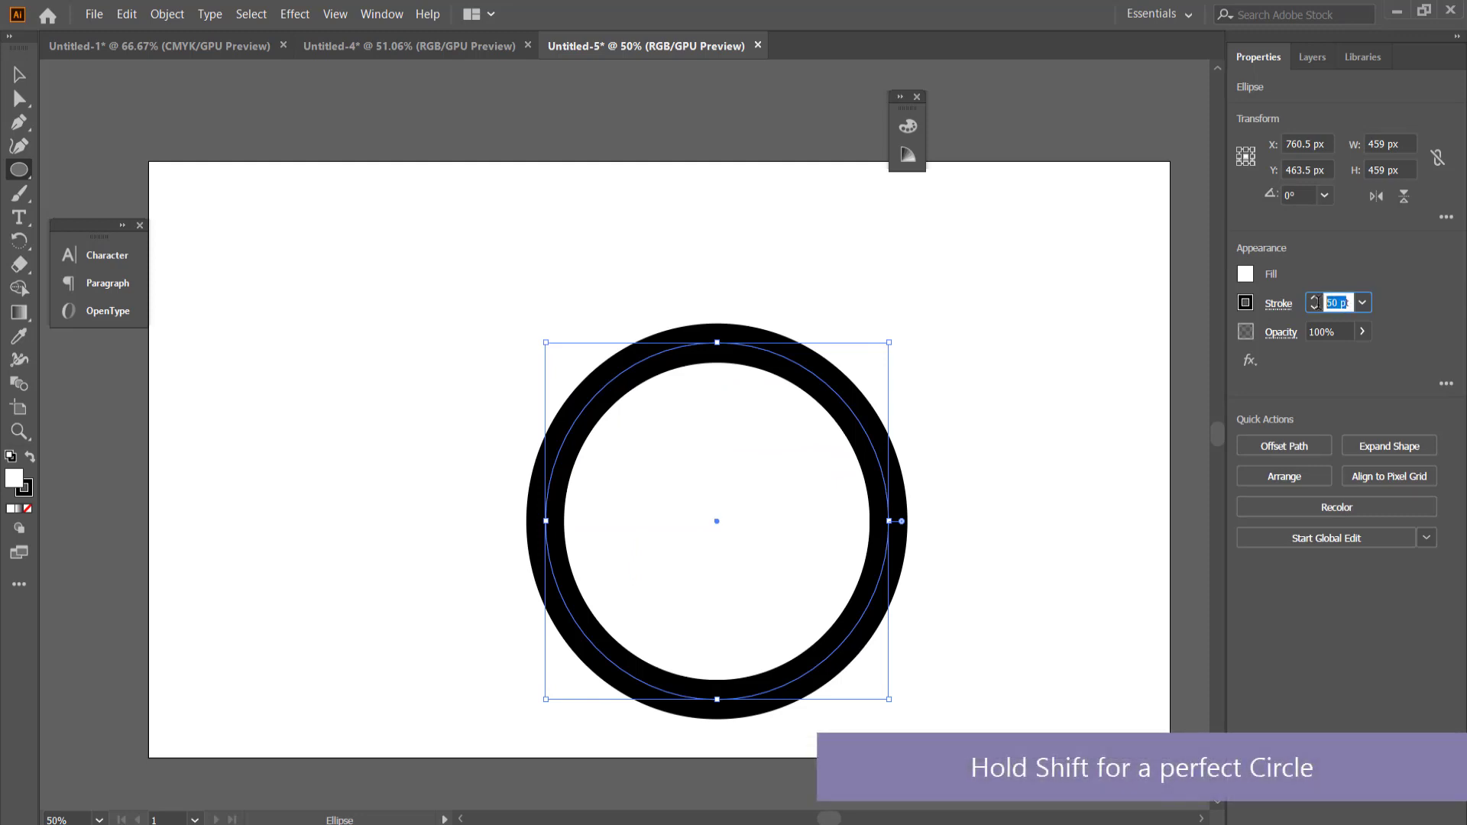
{"action": "key", "text": "Return"}
{"action": "left_click", "coordinate": [1316, 298]}
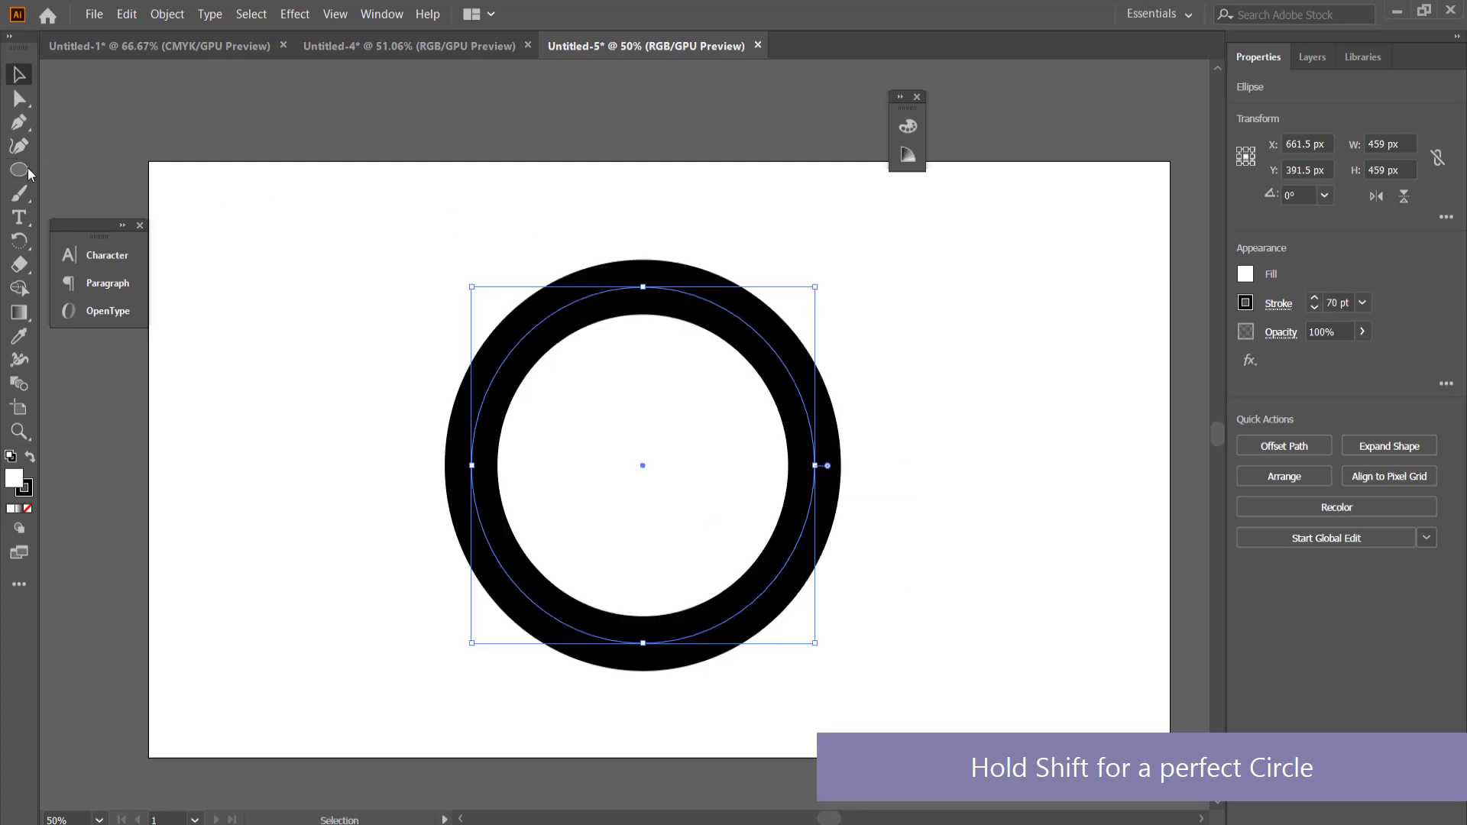
Draw a 3-point star triangle from the circle's centre and move it up over the ring
{"action": "left_click", "coordinate": [25, 168]}
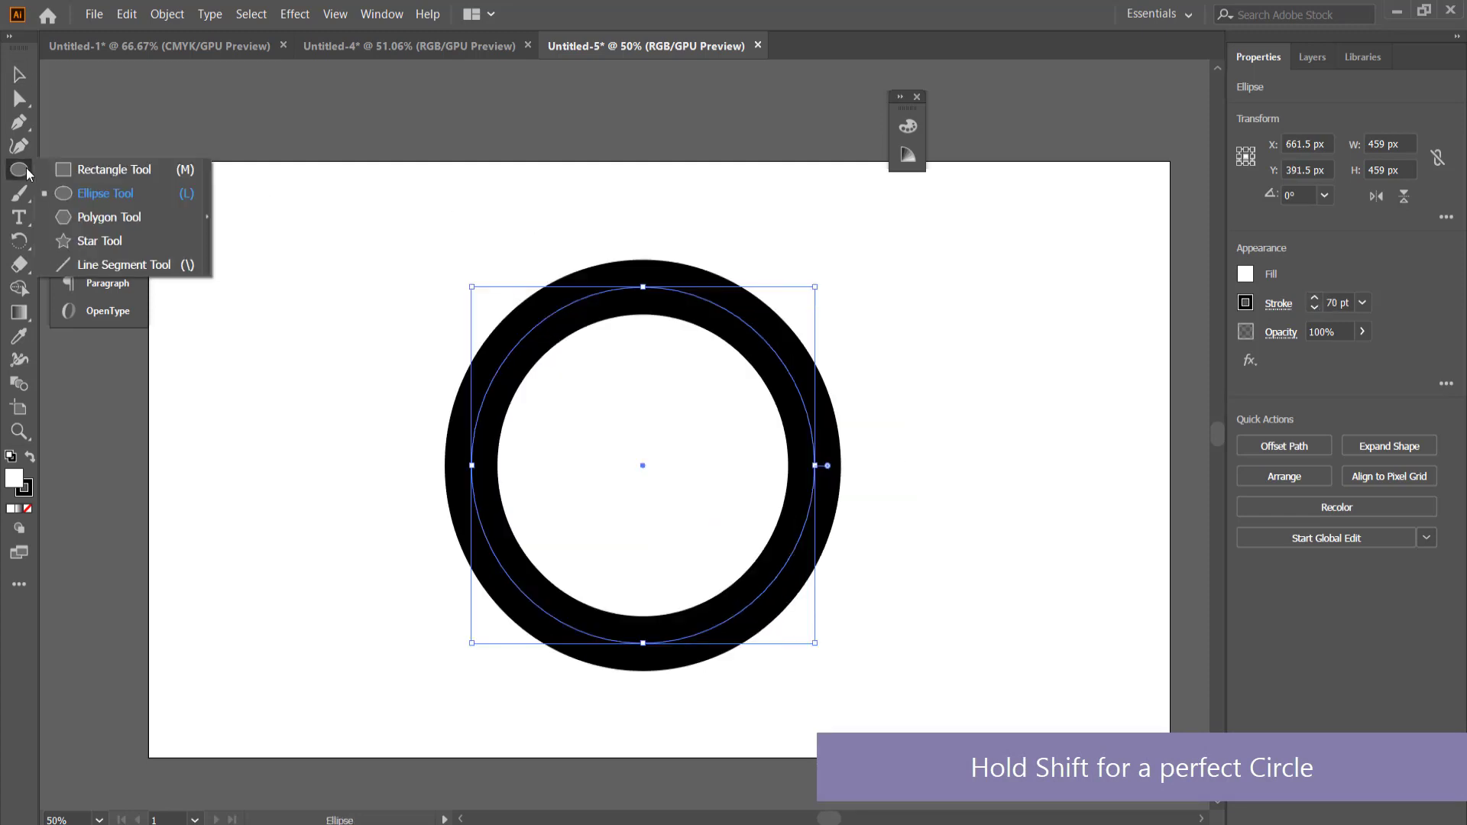
{"action": "left_click", "coordinate": [147, 240]}
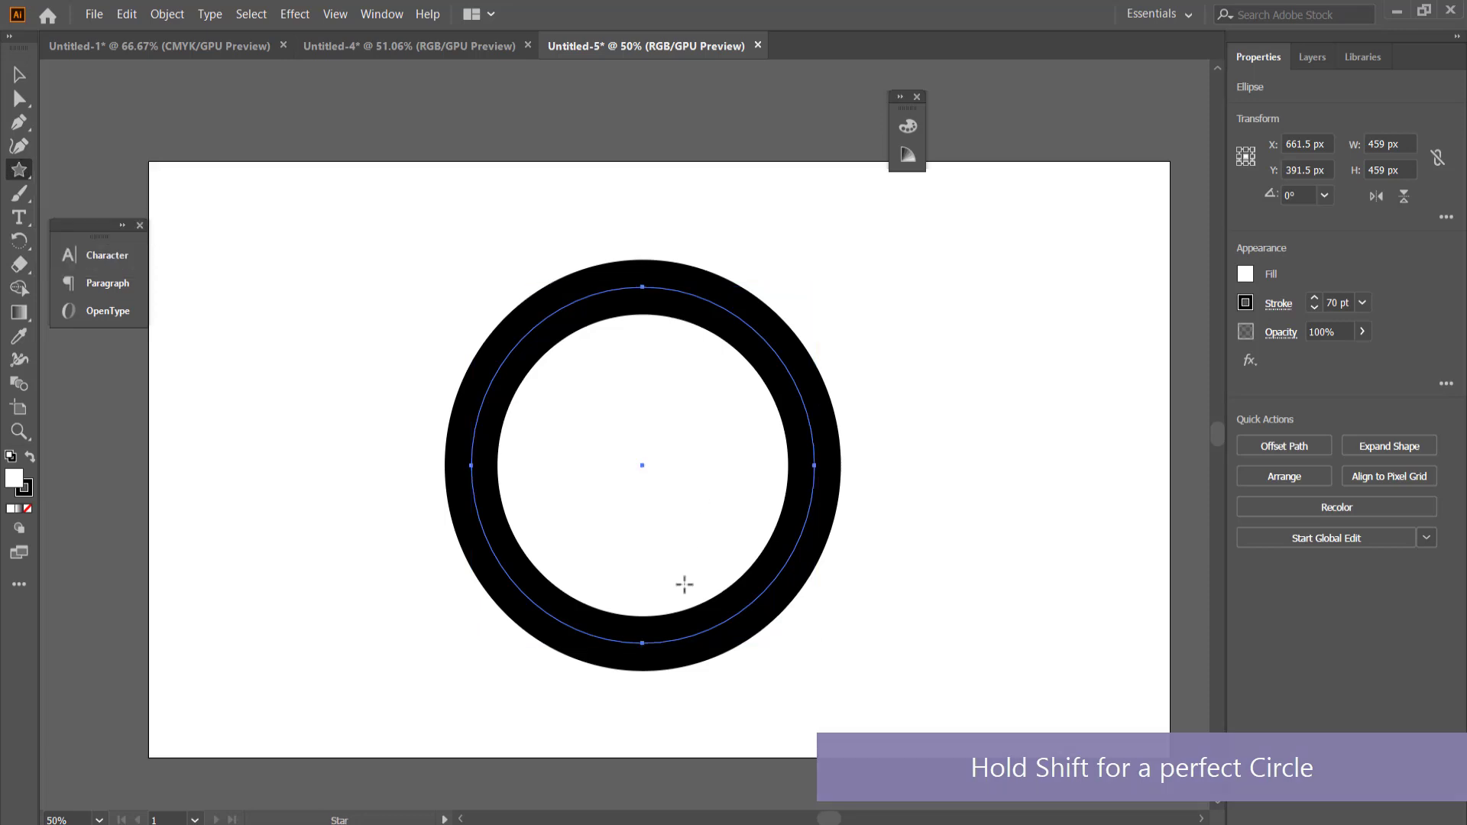
{"action": "left_click_drag", "start_coordinate": [642, 640], "coordinate": [639, 340]}
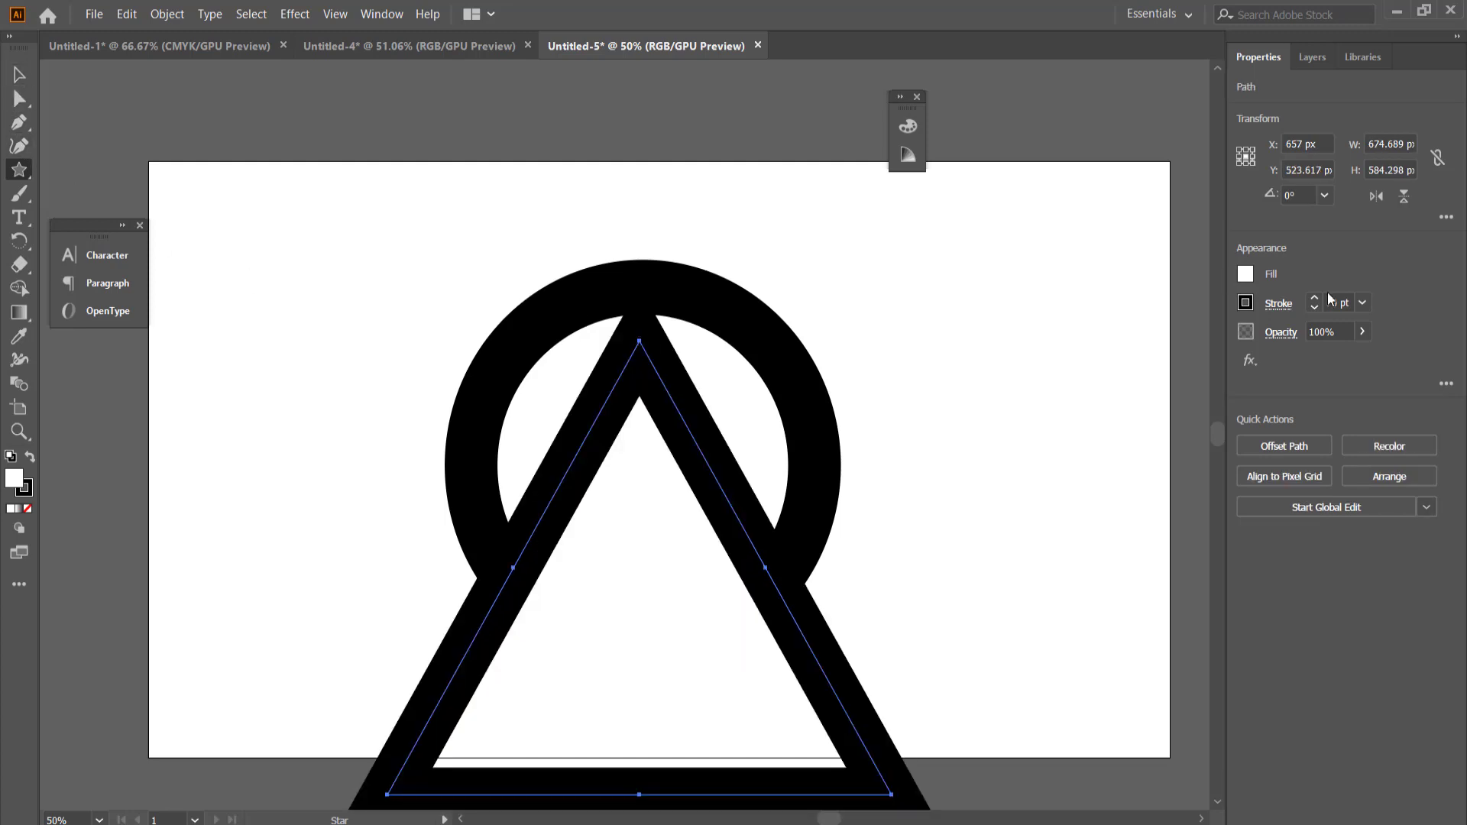
{"action": "left_click", "coordinate": [19, 72]}
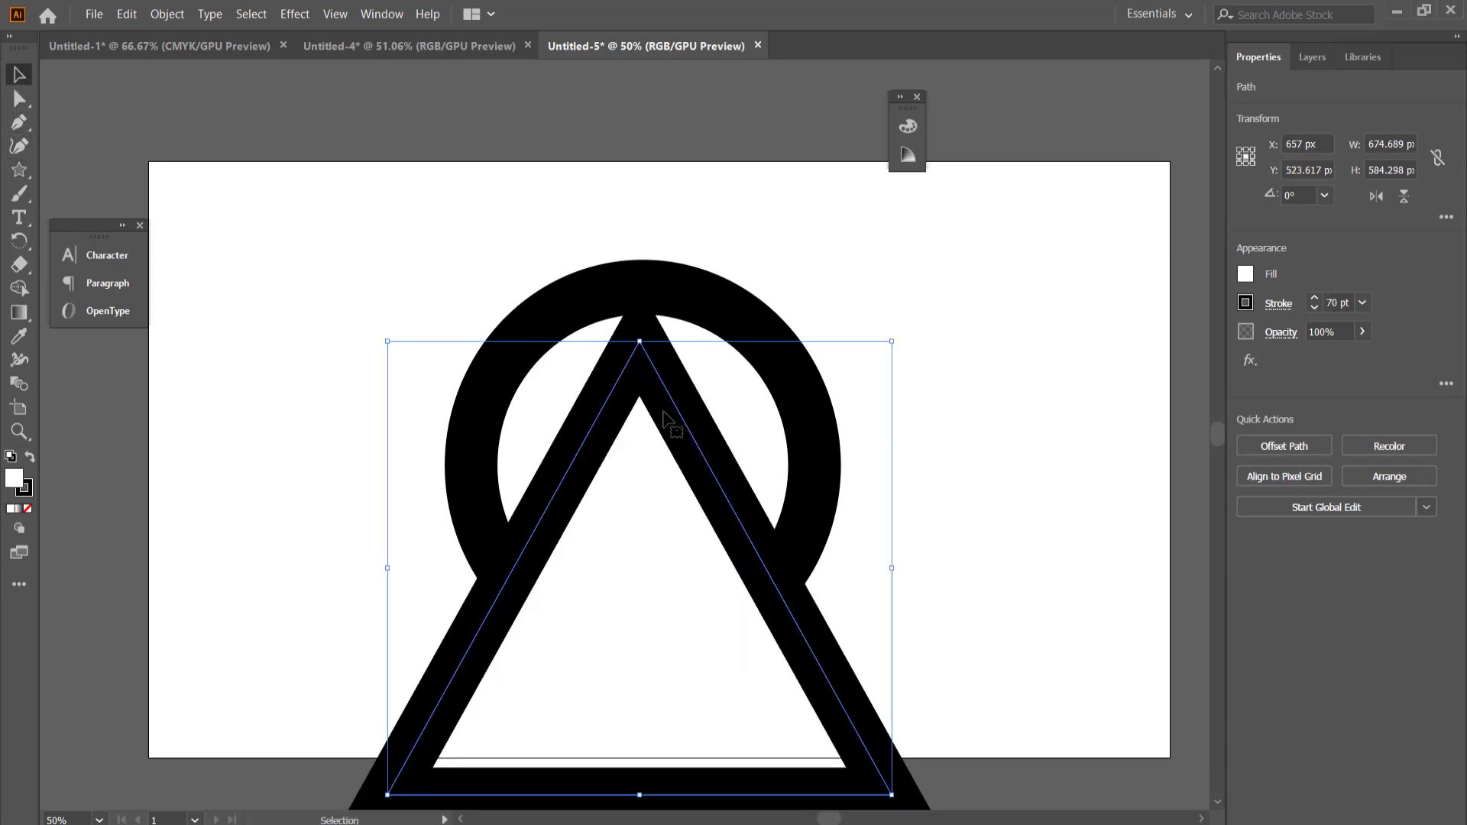
{"action": "left_click_drag", "start_coordinate": [651, 391], "coordinate": [650, 256]}
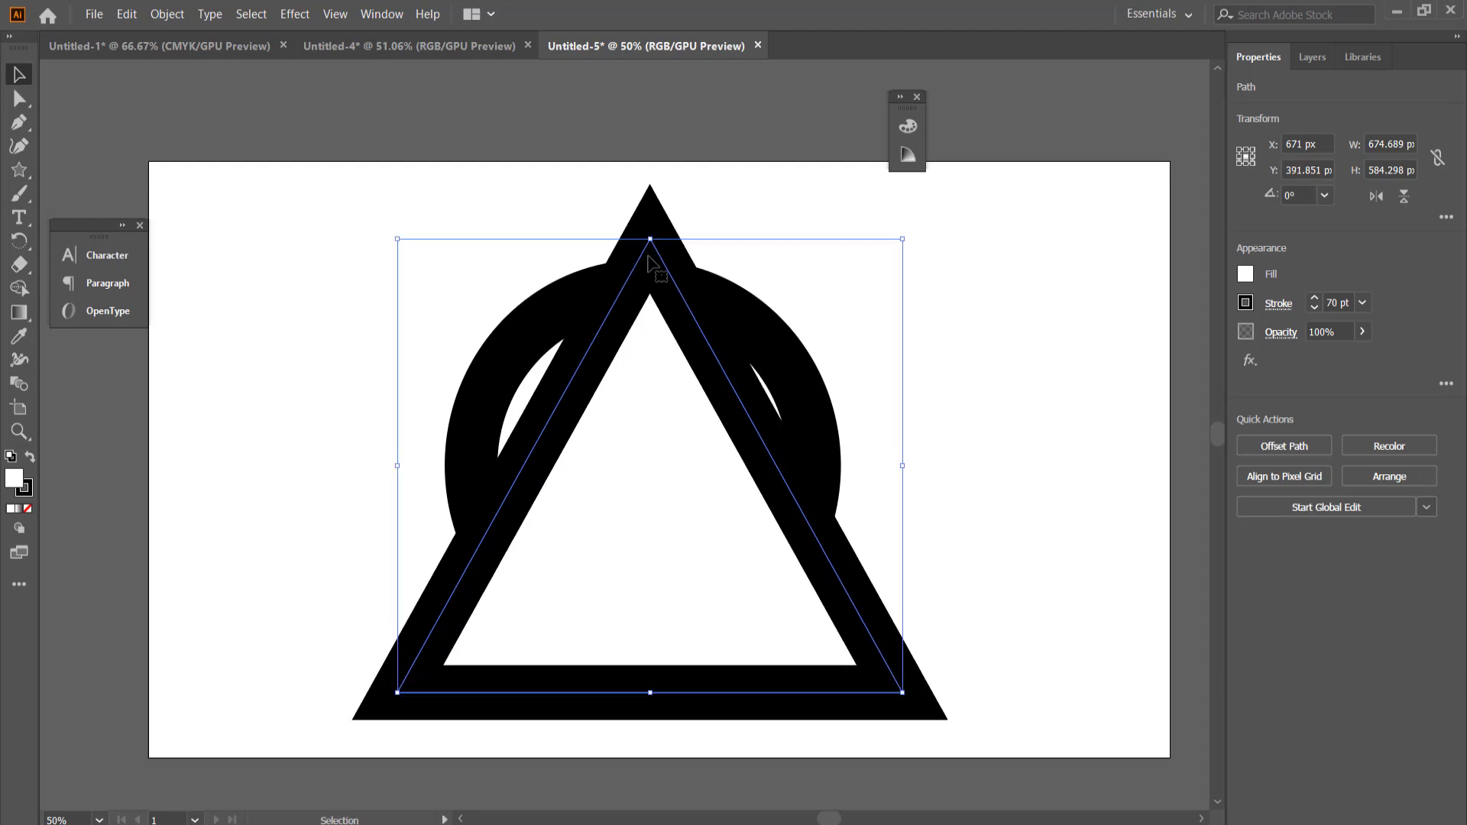
In Outline view, narrow the triangle's sides to the ring's width and lower its apex to the ring's top
{"action": "key", "text": "a"}
{"action": "key", "text": "ctrl+y"}
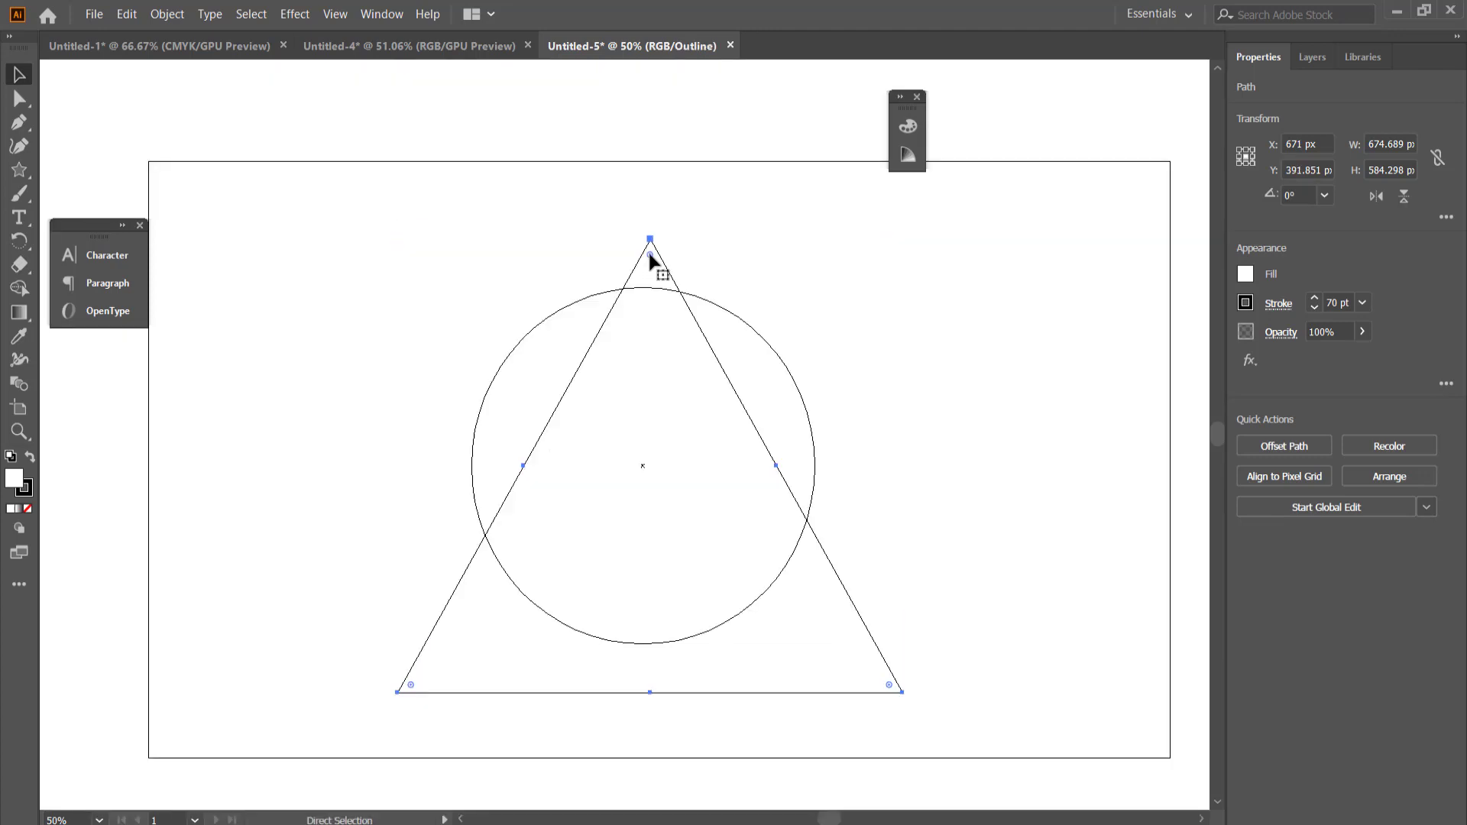
{"action": "key", "text": "v"}
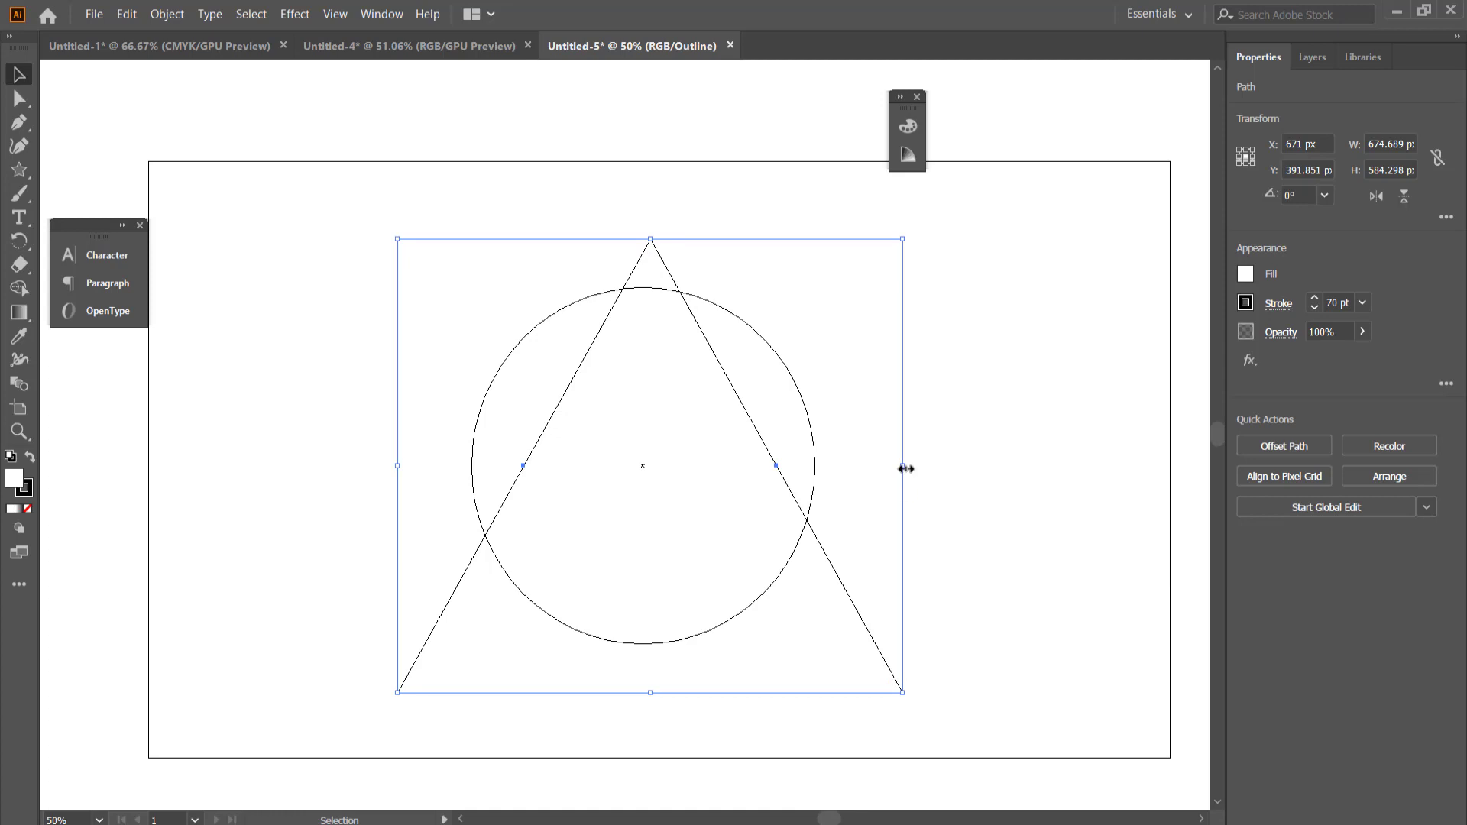
{"action": "left_click_drag", "start_coordinate": [903, 466], "coordinate": [817, 459]}
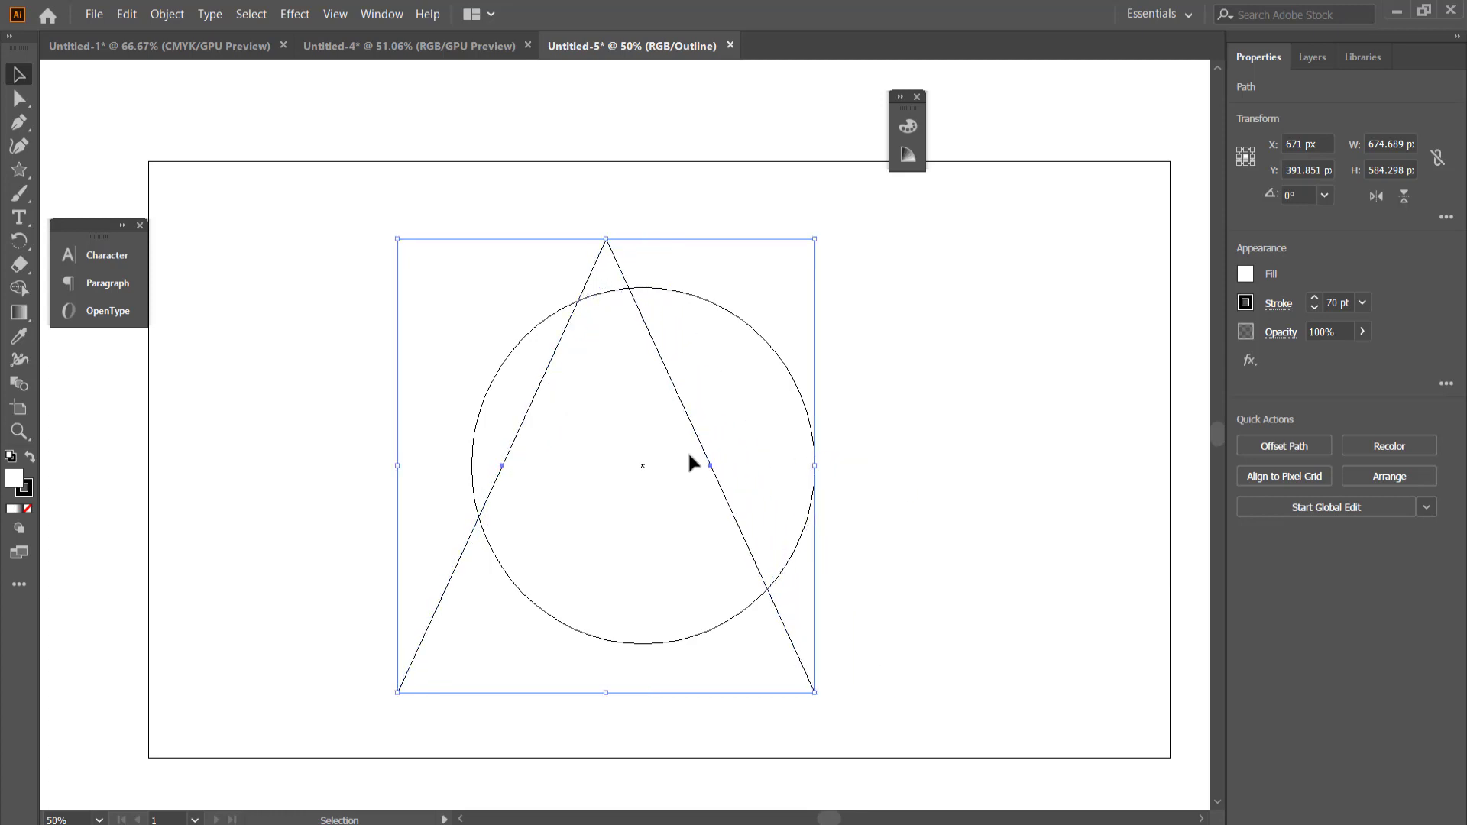
{"action": "left_click_drag", "start_coordinate": [398, 466], "coordinate": [471, 467]}
{"action": "left_click_drag", "start_coordinate": [643, 240], "coordinate": [643, 288]}
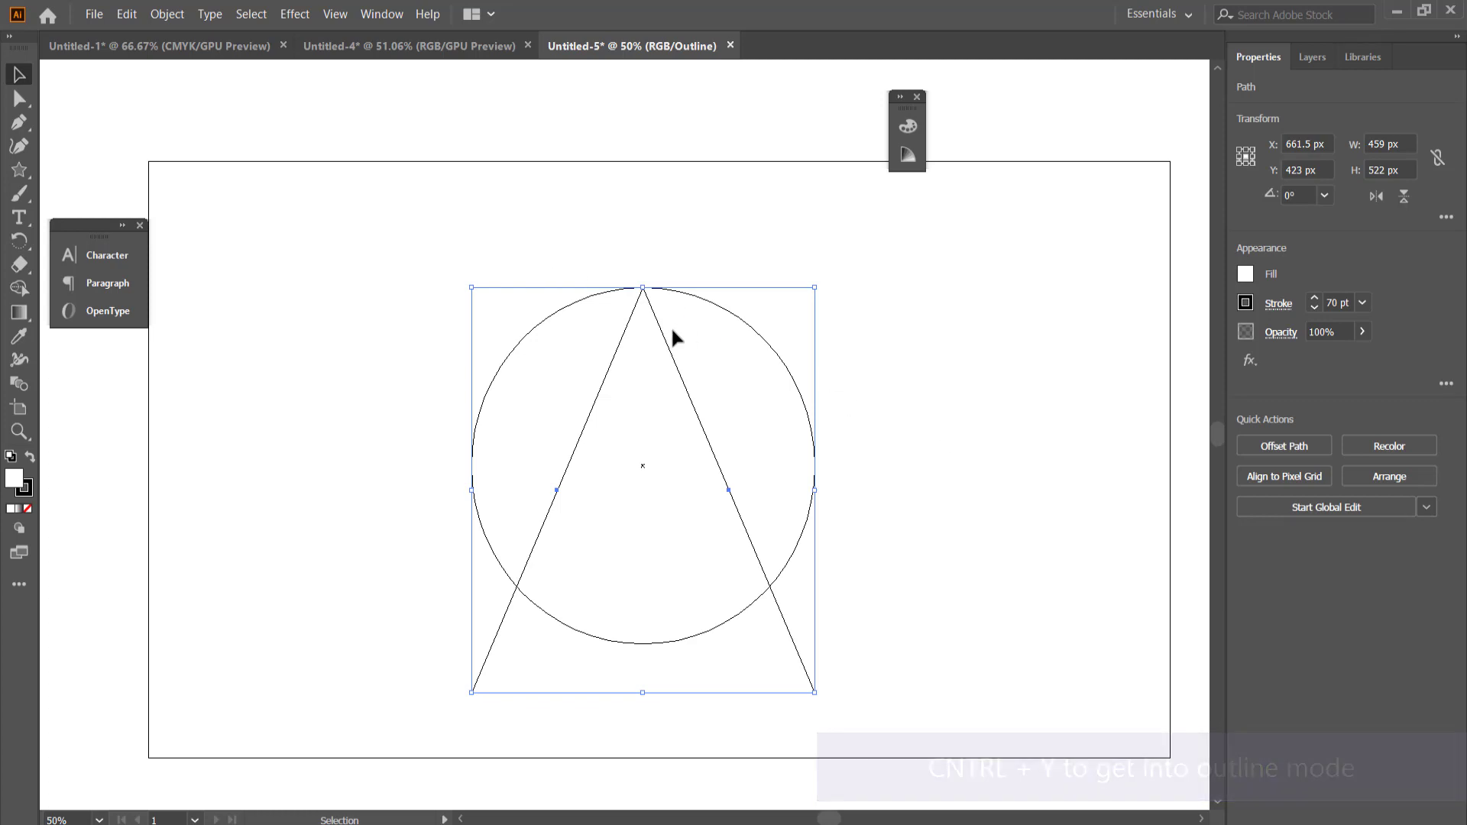
{"action": "key", "text": "ctrl+y"}
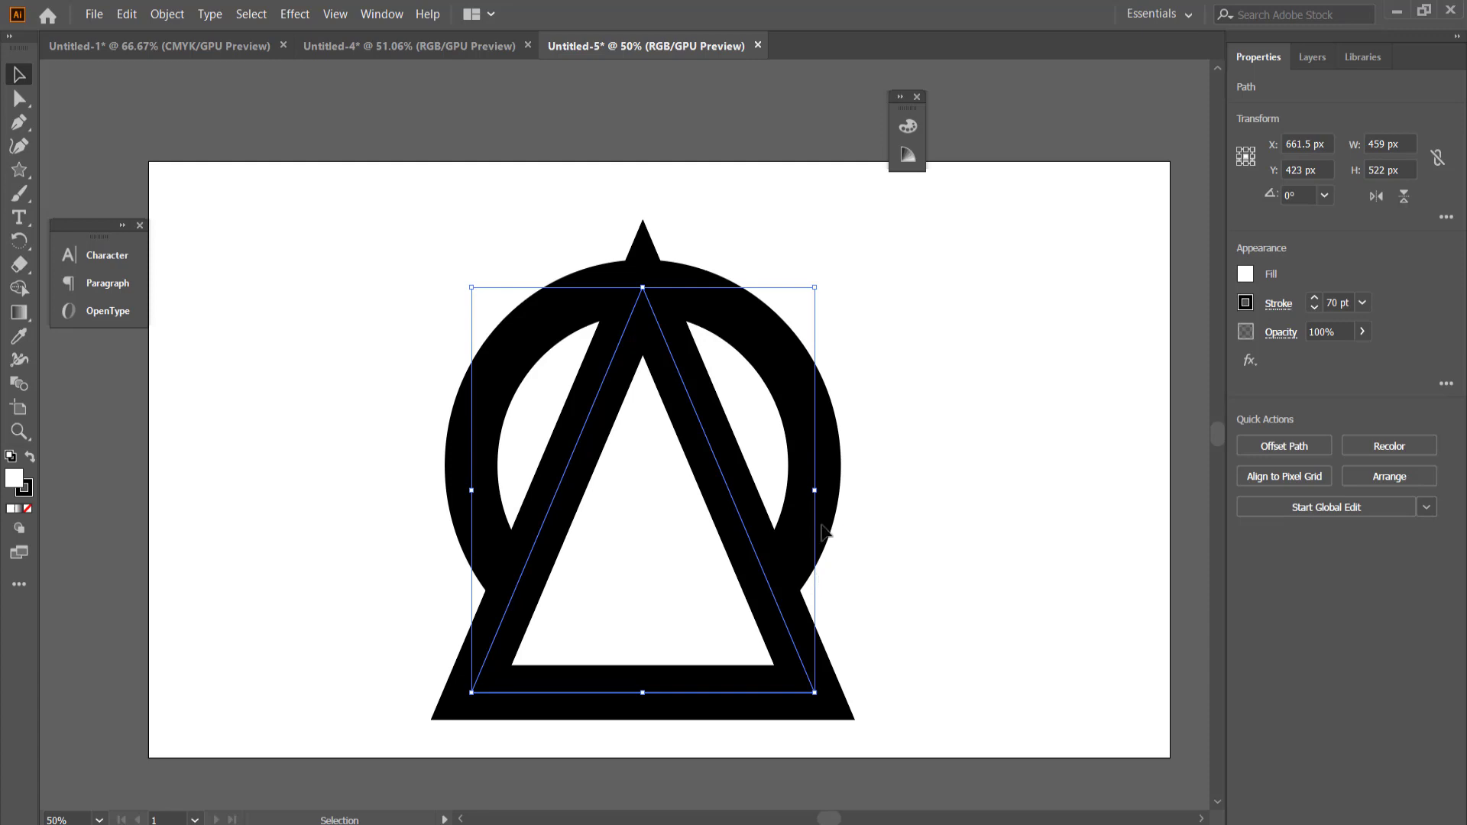
Select both ring and triangle and convert their strokes into filled outline shapes
{"action": "left_click", "coordinate": [844, 375]}
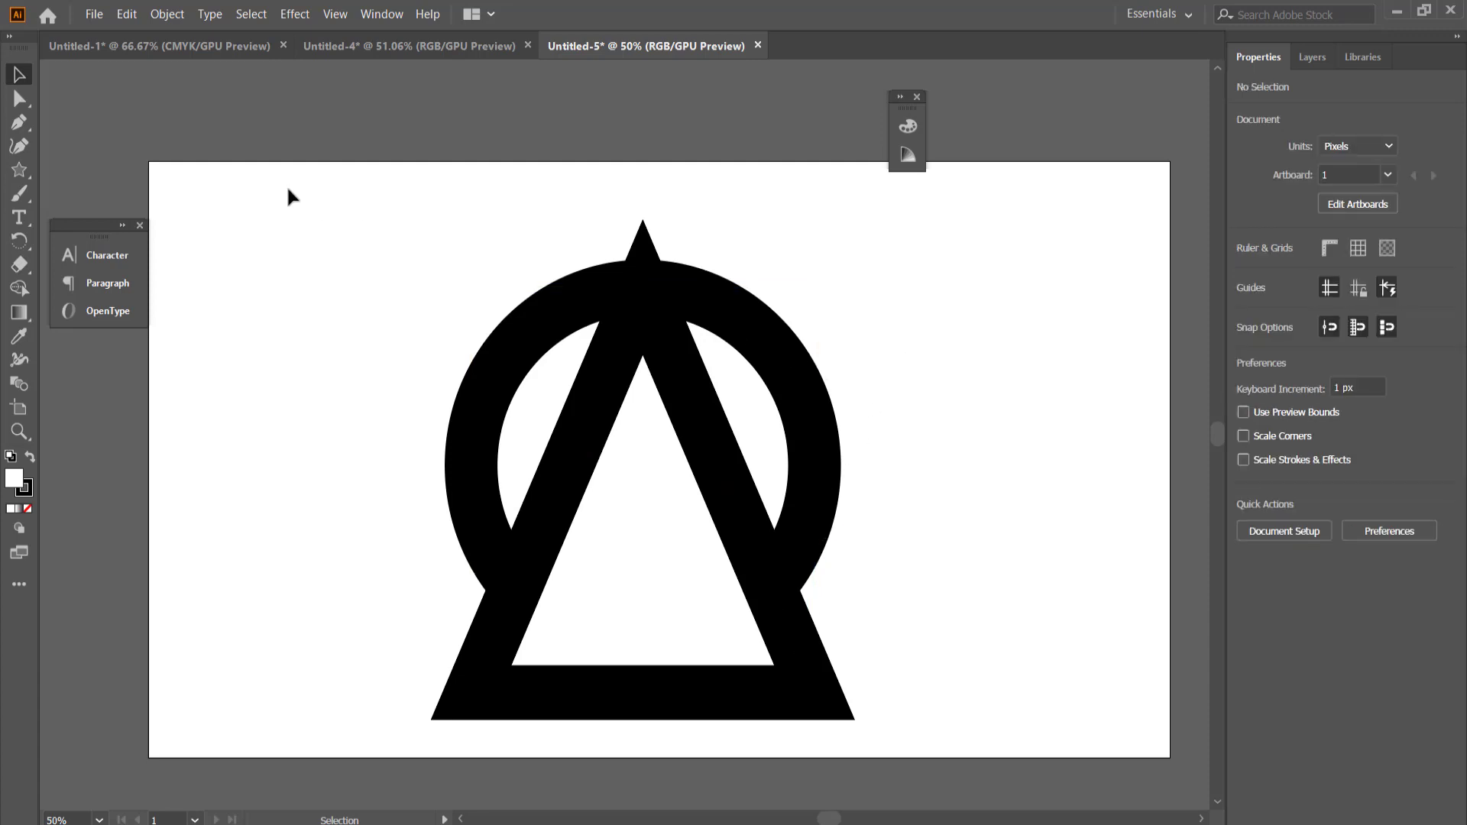
{"action": "left_click_drag", "start_coordinate": [284, 172], "coordinate": [1002, 781]}
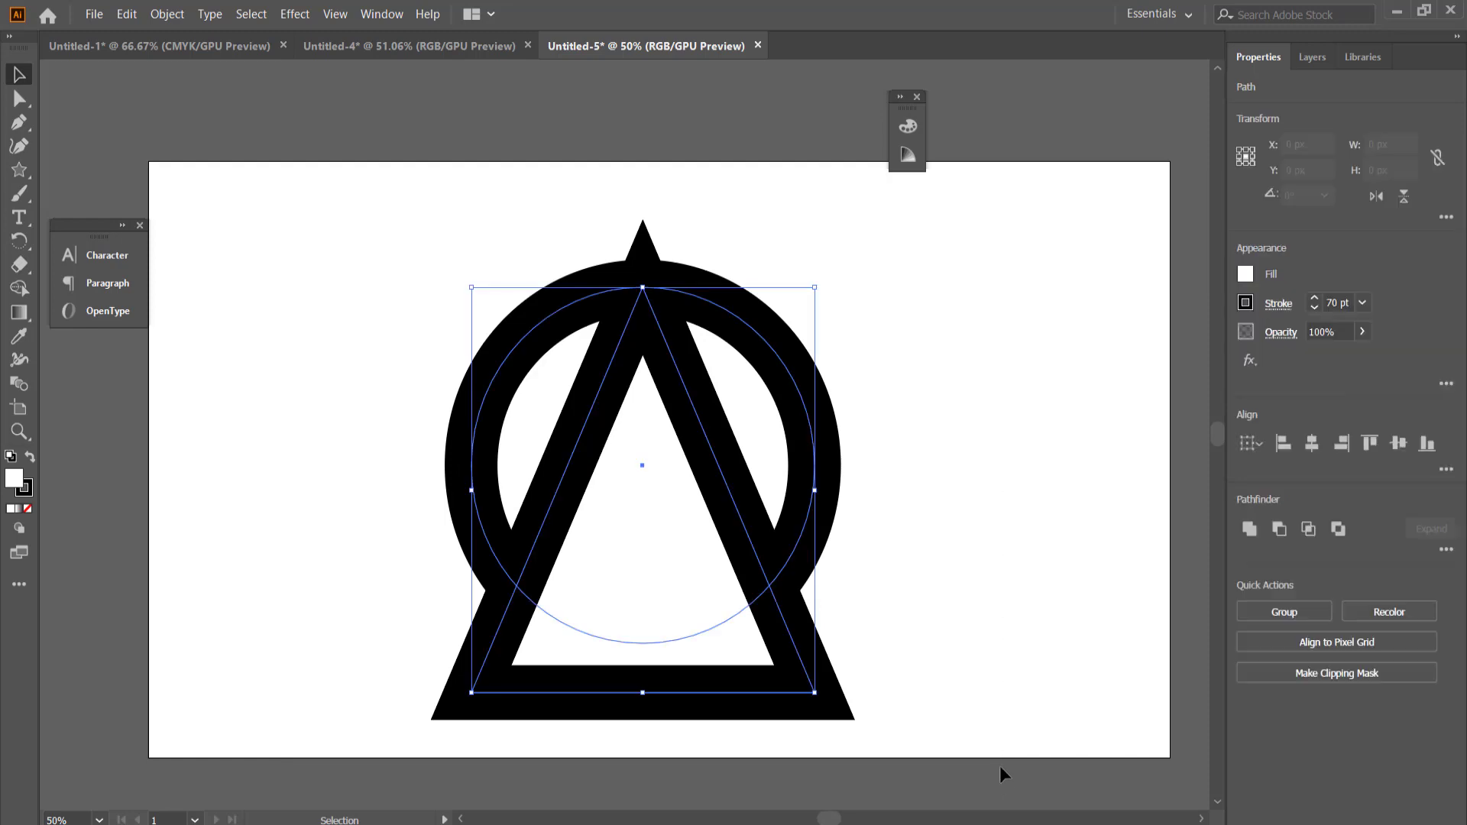
{"action": "left_click", "coordinate": [166, 17]}
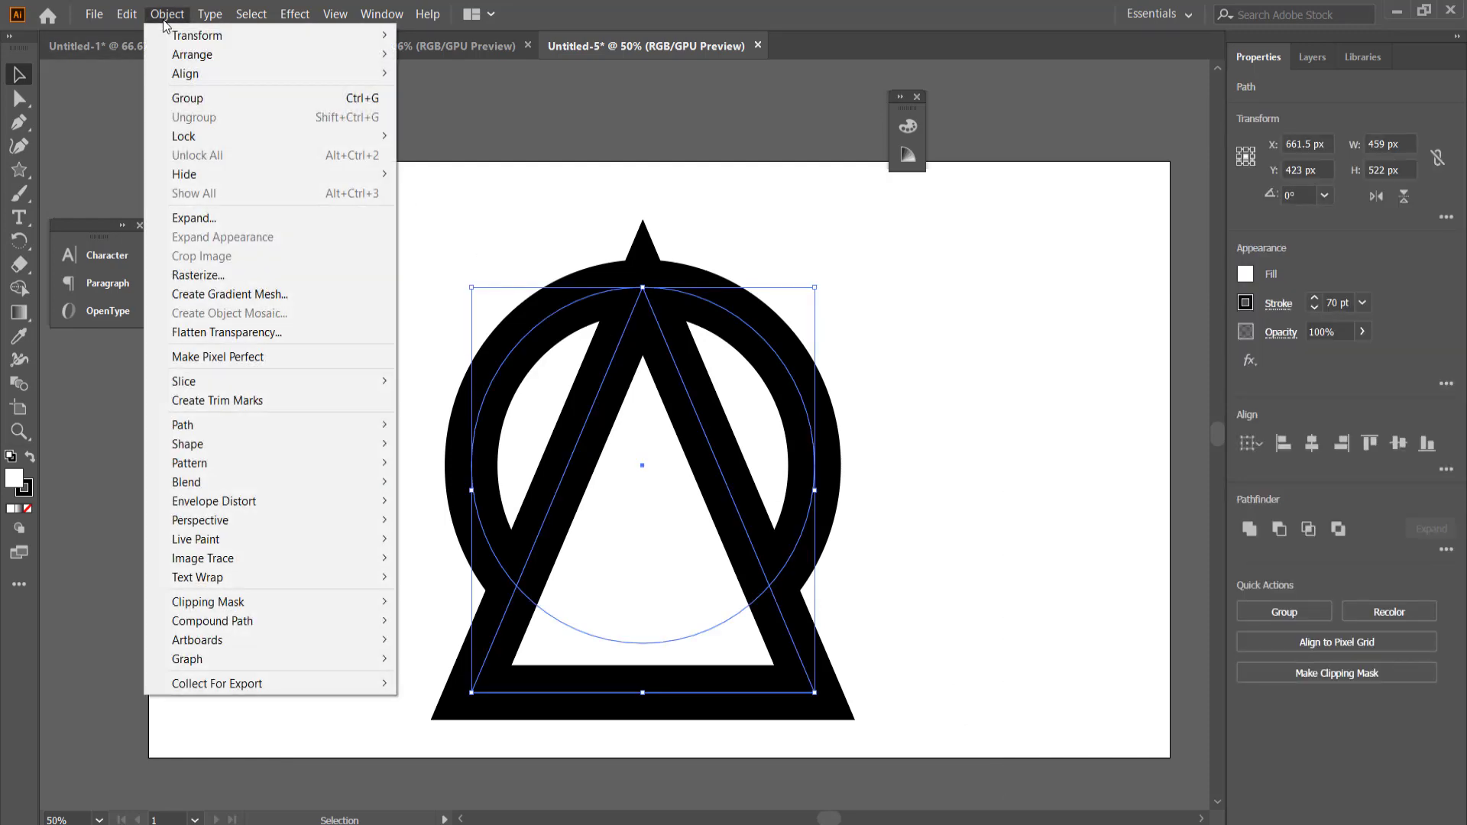
{"action": "mouse_move", "coordinate": [251, 424]}
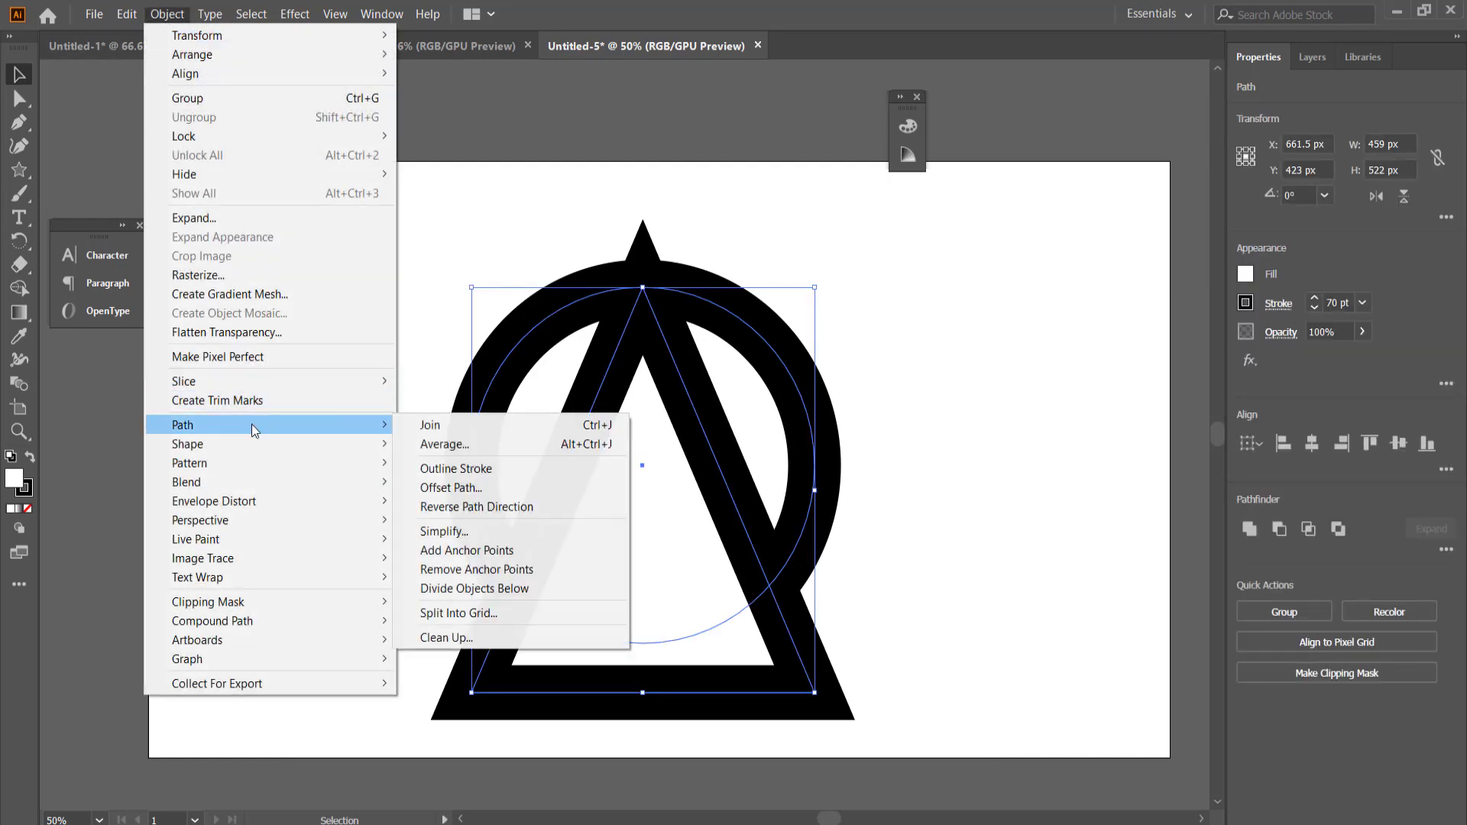
{"action": "left_click", "coordinate": [499, 469]}
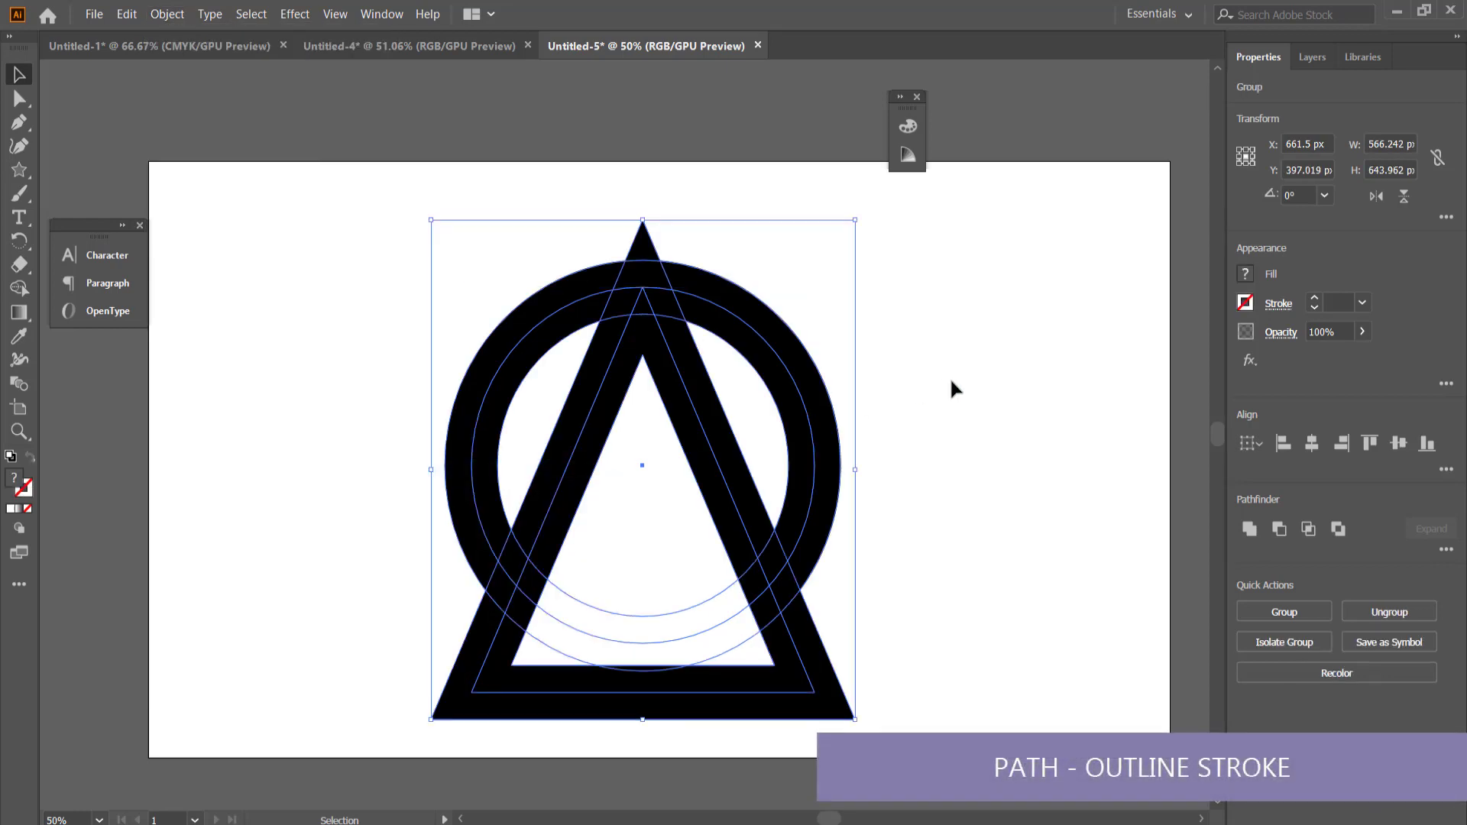
Reselect the outlined logo shapes and go to the Object menu's path commands
{"action": "left_click", "coordinate": [984, 384]}
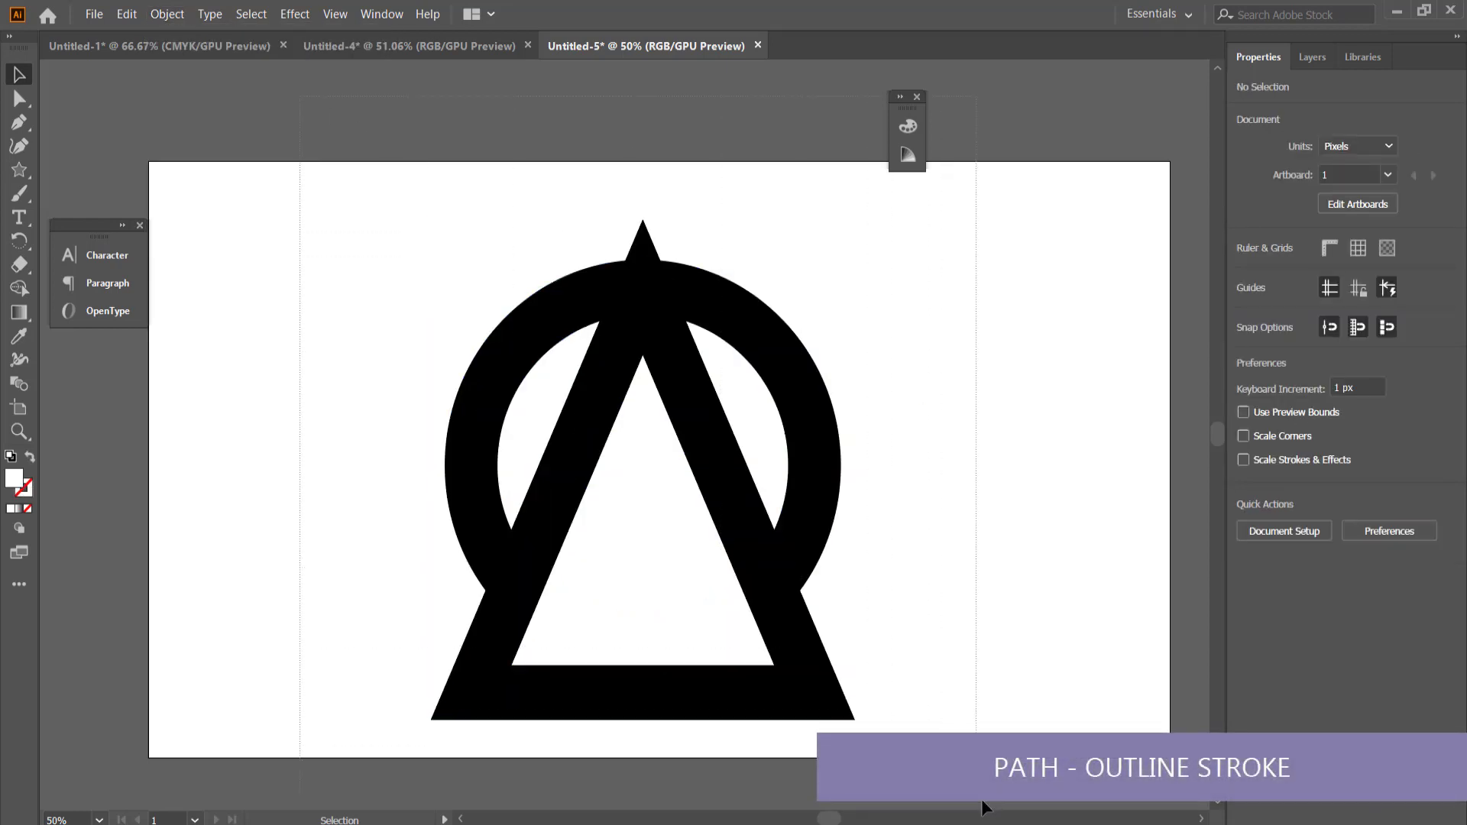
{"action": "left_click", "coordinate": [690, 330]}
{"action": "left_click", "coordinate": [170, 14]}
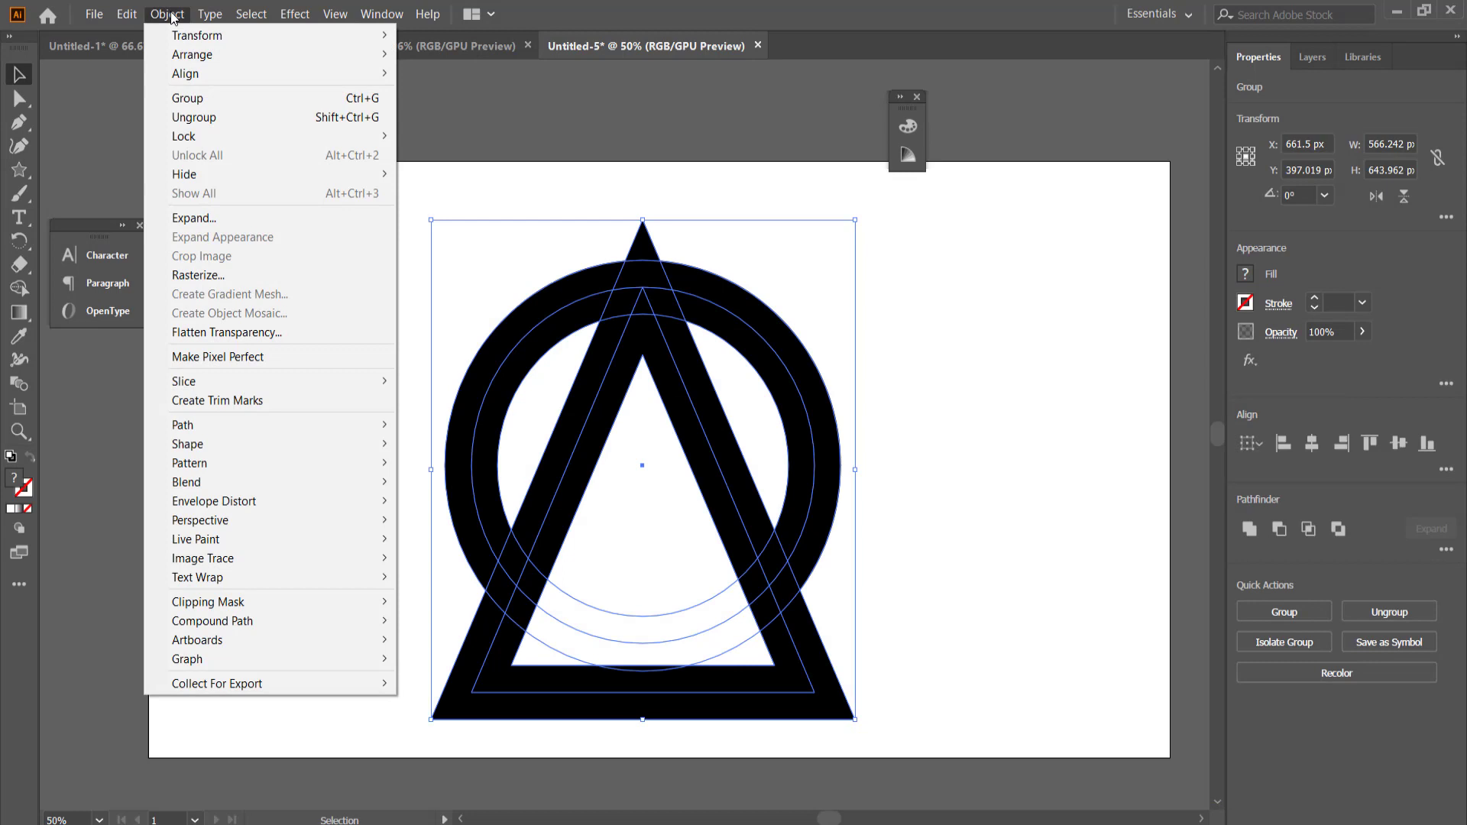
Open Offset Path with Preview on, trying Round and Bevel joins before returning to Miter
{"action": "mouse_move", "coordinate": [262, 425]}
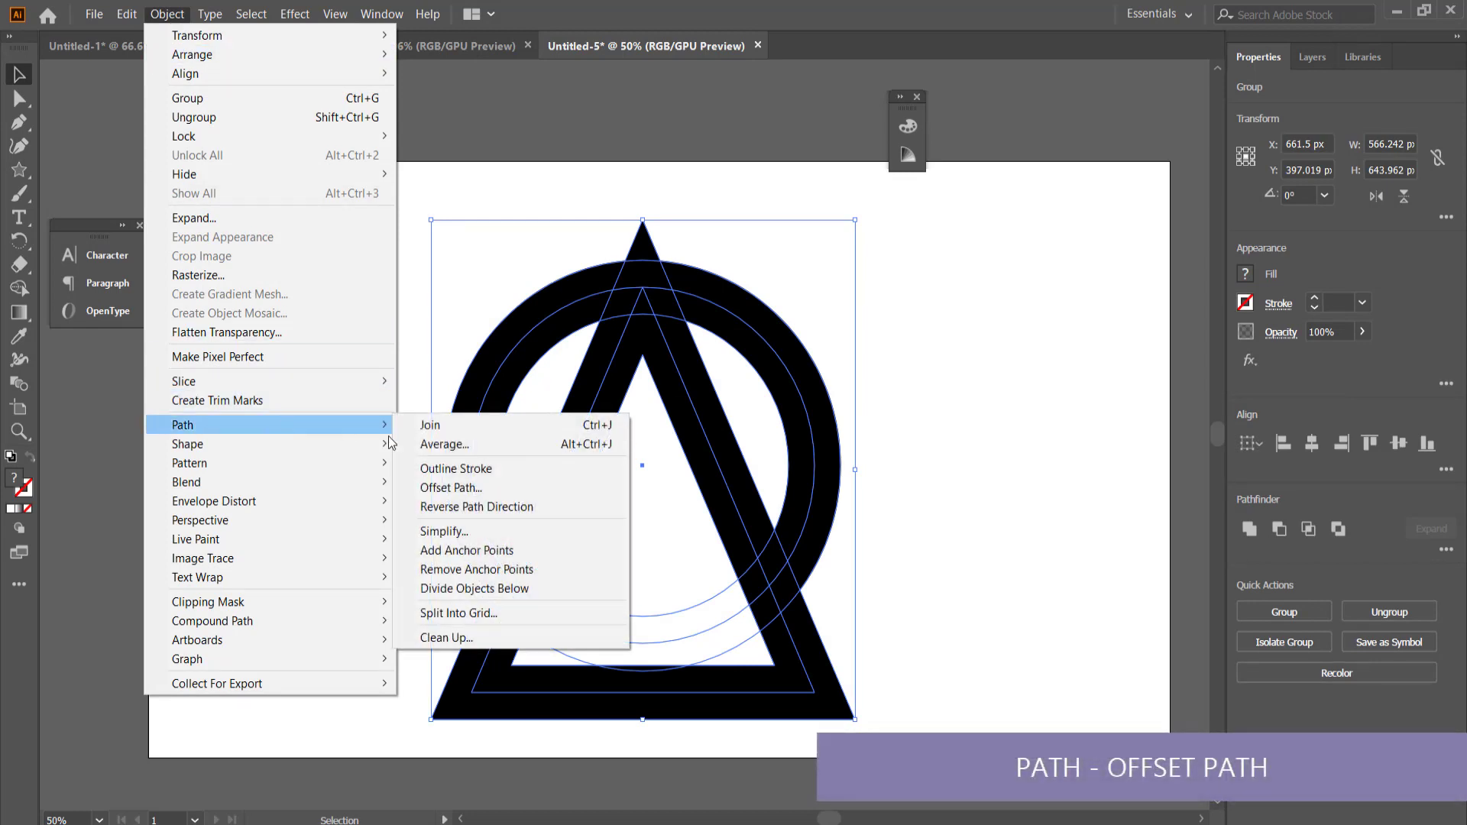
{"action": "left_click", "coordinate": [484, 490]}
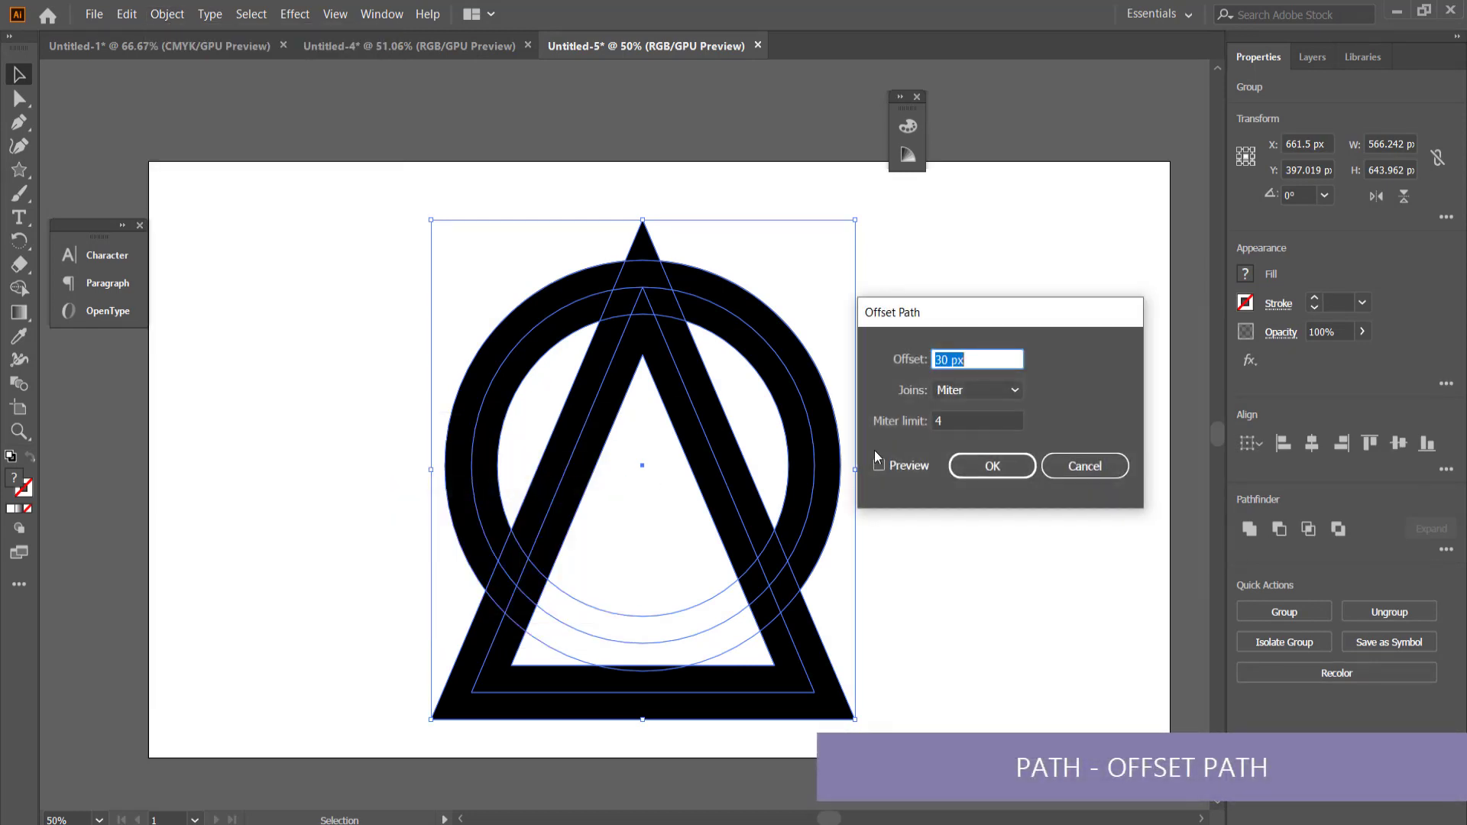
{"action": "left_click", "coordinate": [879, 465]}
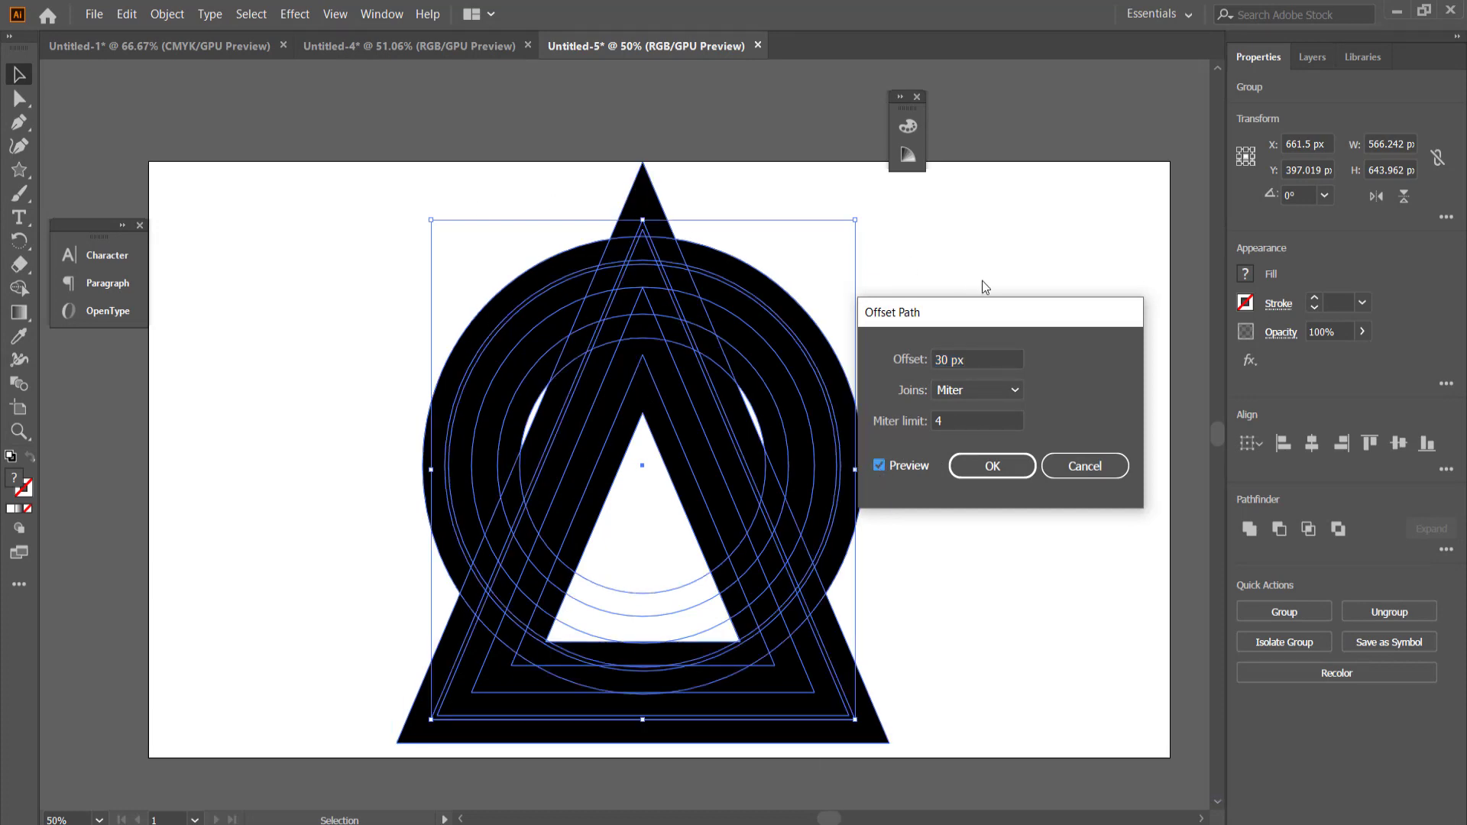
{"action": "left_click", "coordinate": [1011, 392]}
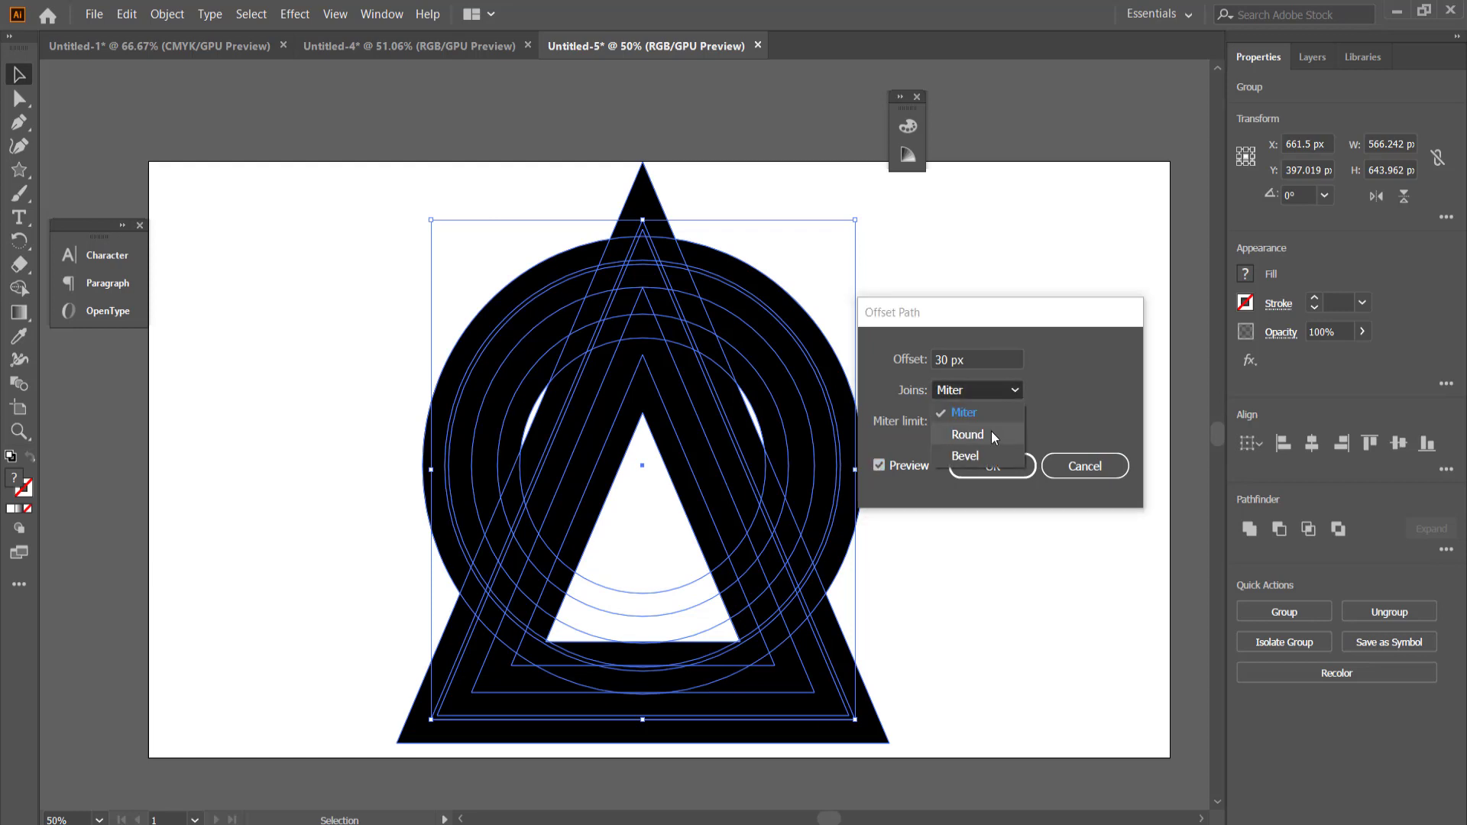
{"action": "left_click", "coordinate": [991, 431]}
{"action": "left_click", "coordinate": [1010, 392]}
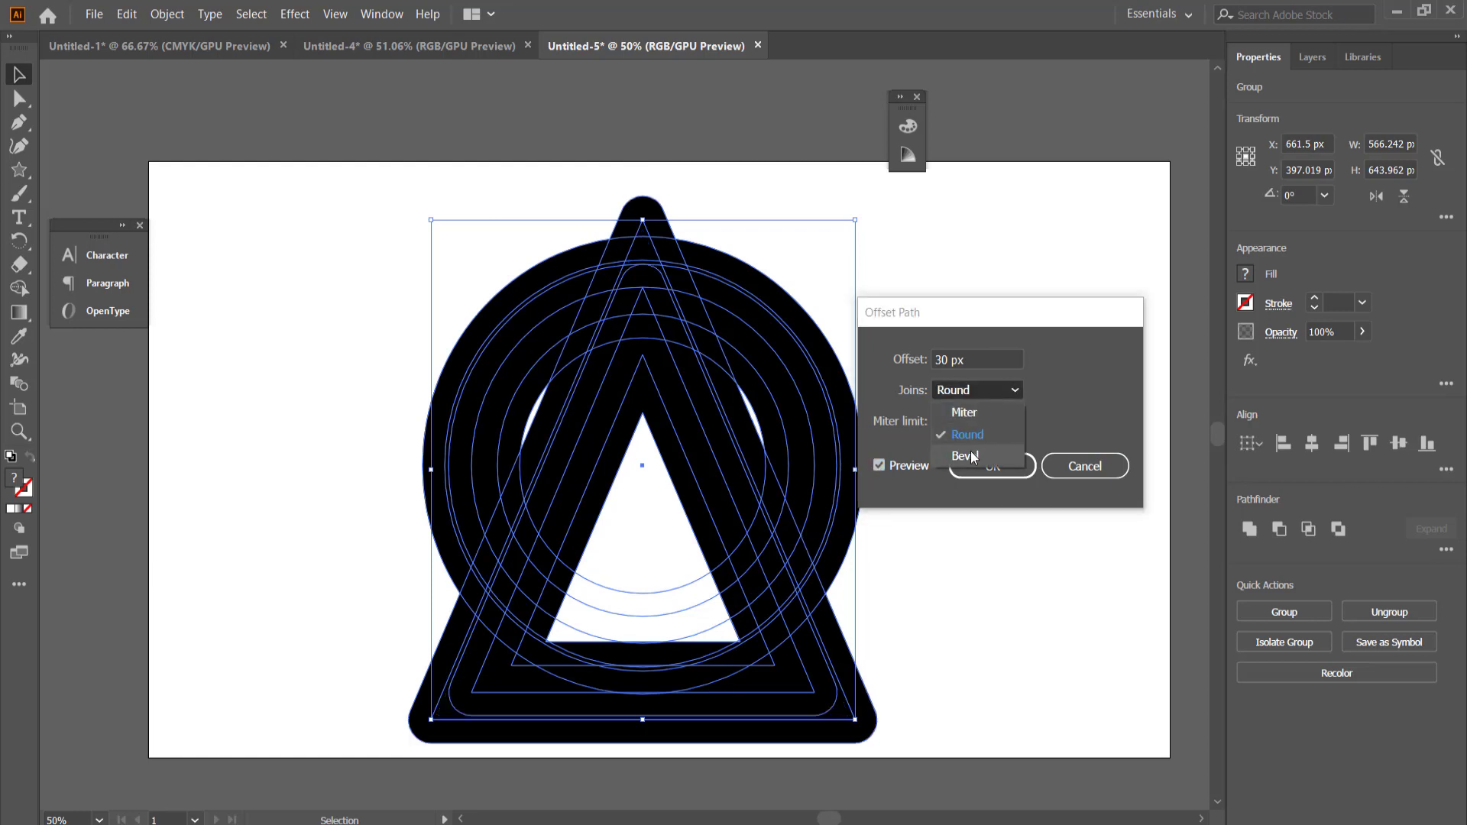
{"action": "left_click", "coordinate": [971, 451]}
{"action": "left_click", "coordinate": [1015, 392]}
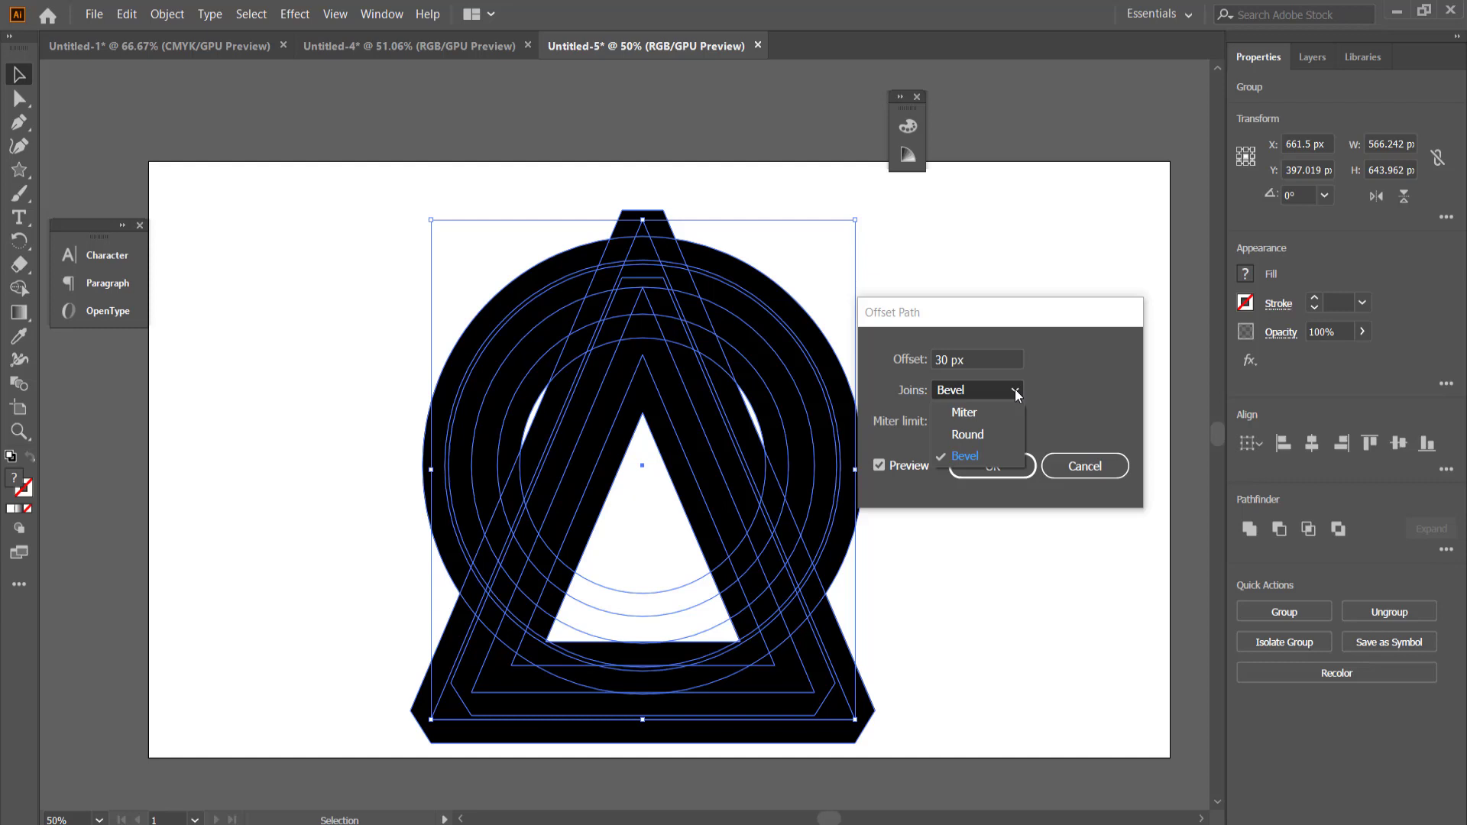
{"action": "left_click", "coordinate": [990, 408]}
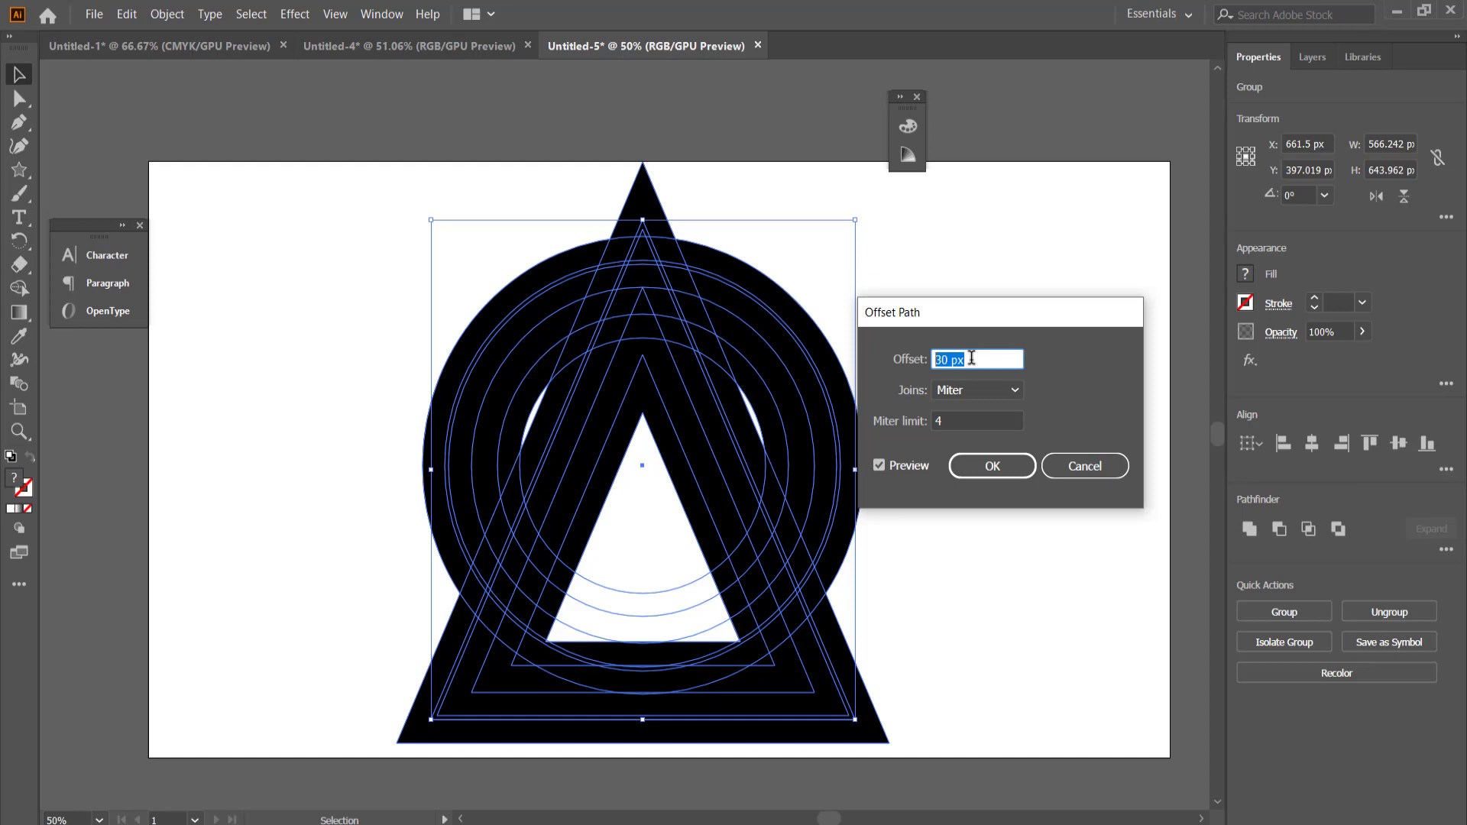
Apply a 15 px offset with a miter limit of 4
{"action": "type", "text": "15"}
{"action": "key", "text": "Tab"}
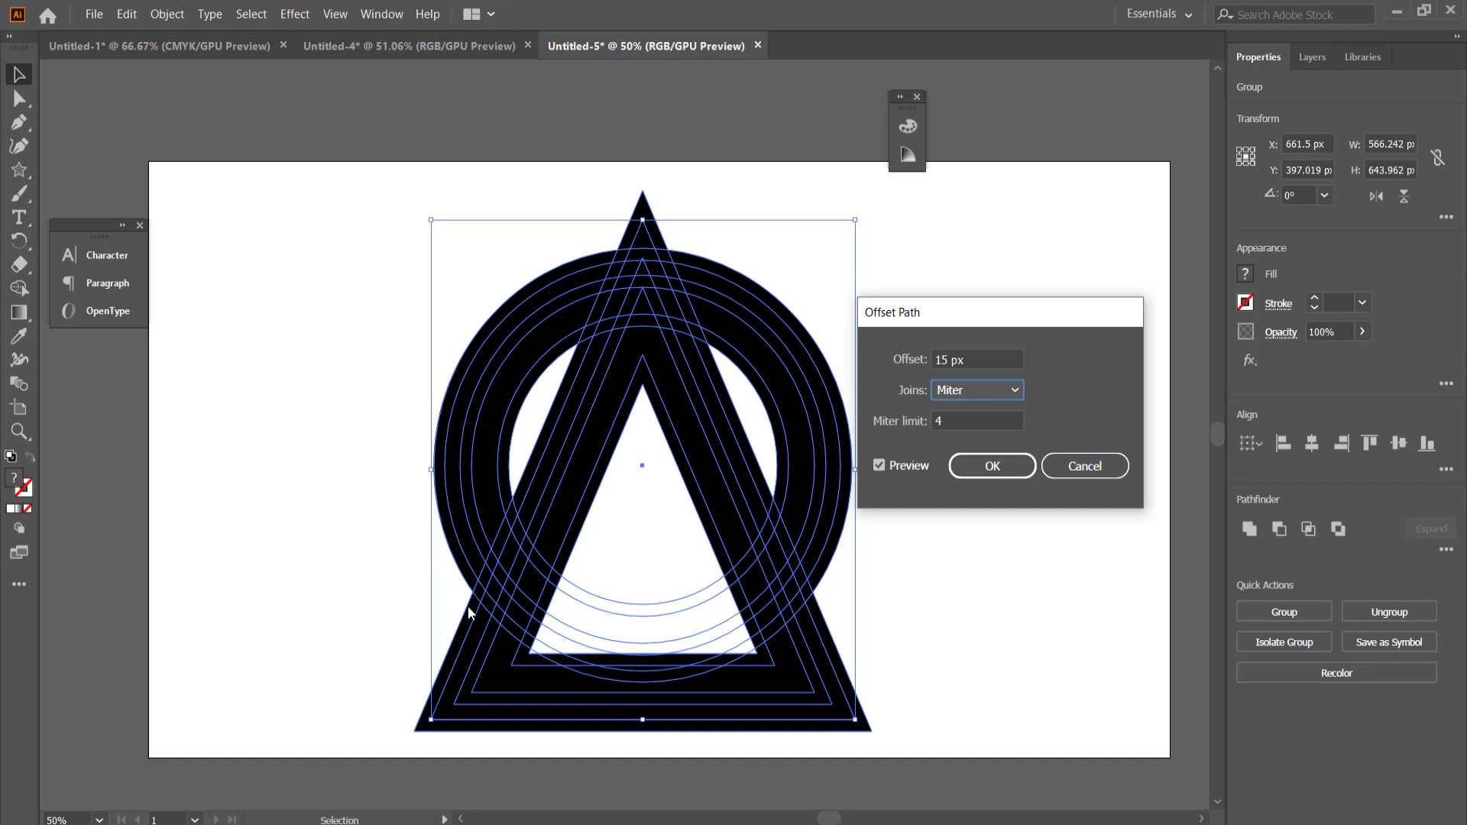
{"action": "left_click", "coordinate": [965, 424]}
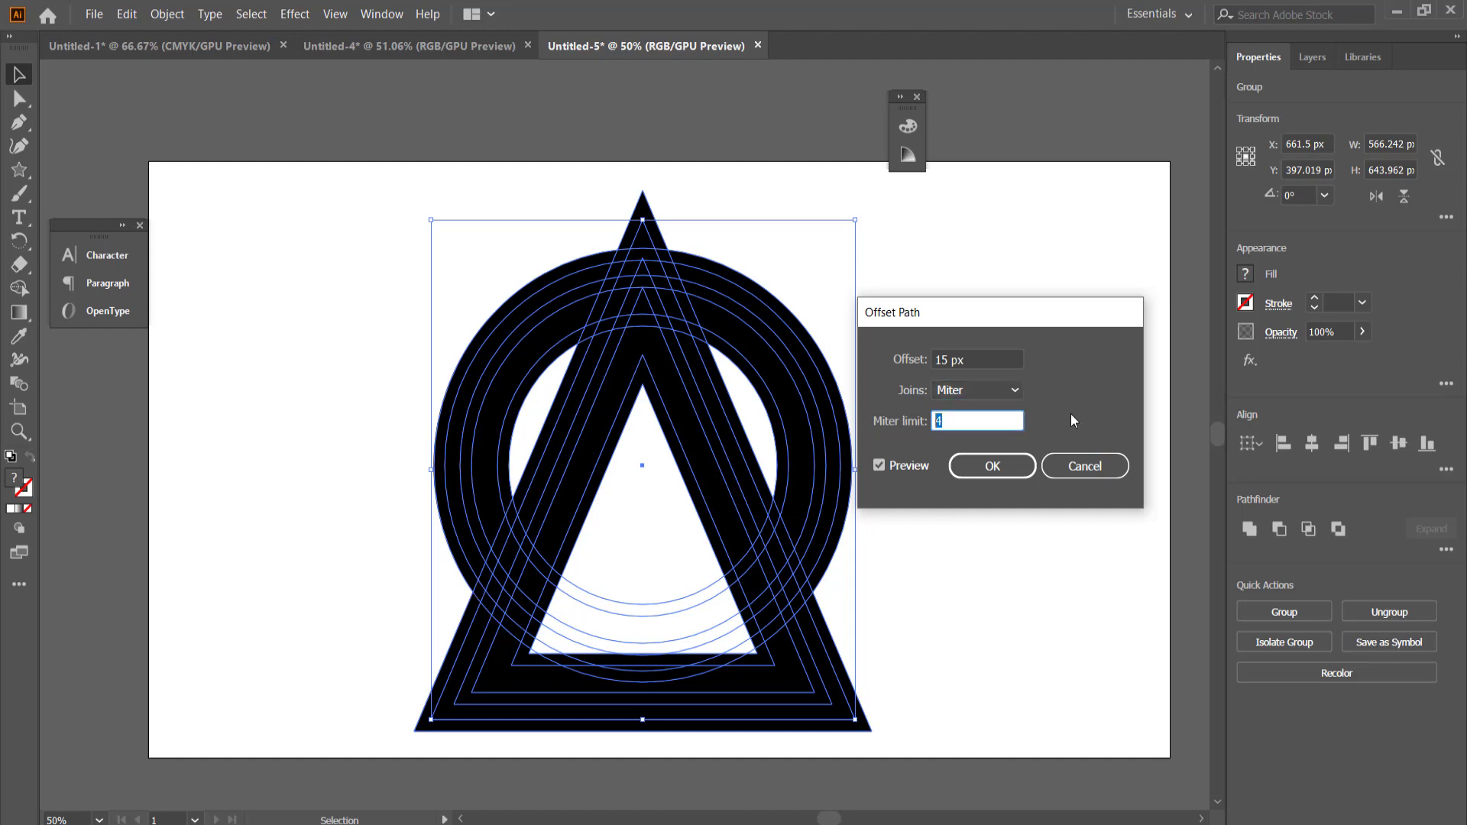
{"action": "type", "text": "2"}
{"action": "key", "text": "Tab"}
{"action": "left_click", "coordinate": [1012, 420]}
{"action": "type", "text": "1"}
{"action": "left_click", "coordinate": [972, 422]}
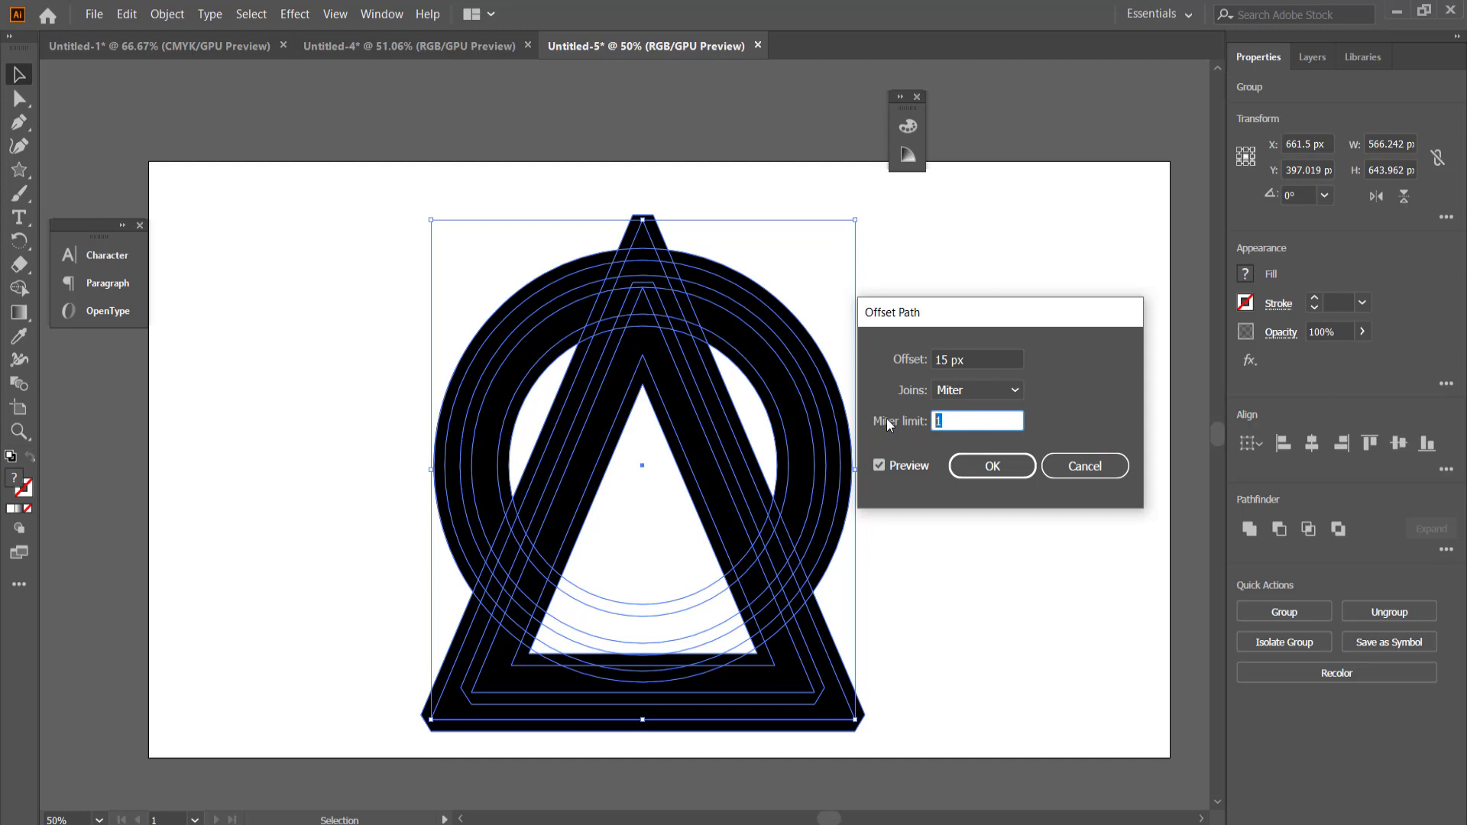
{"action": "type", "text": "4"}
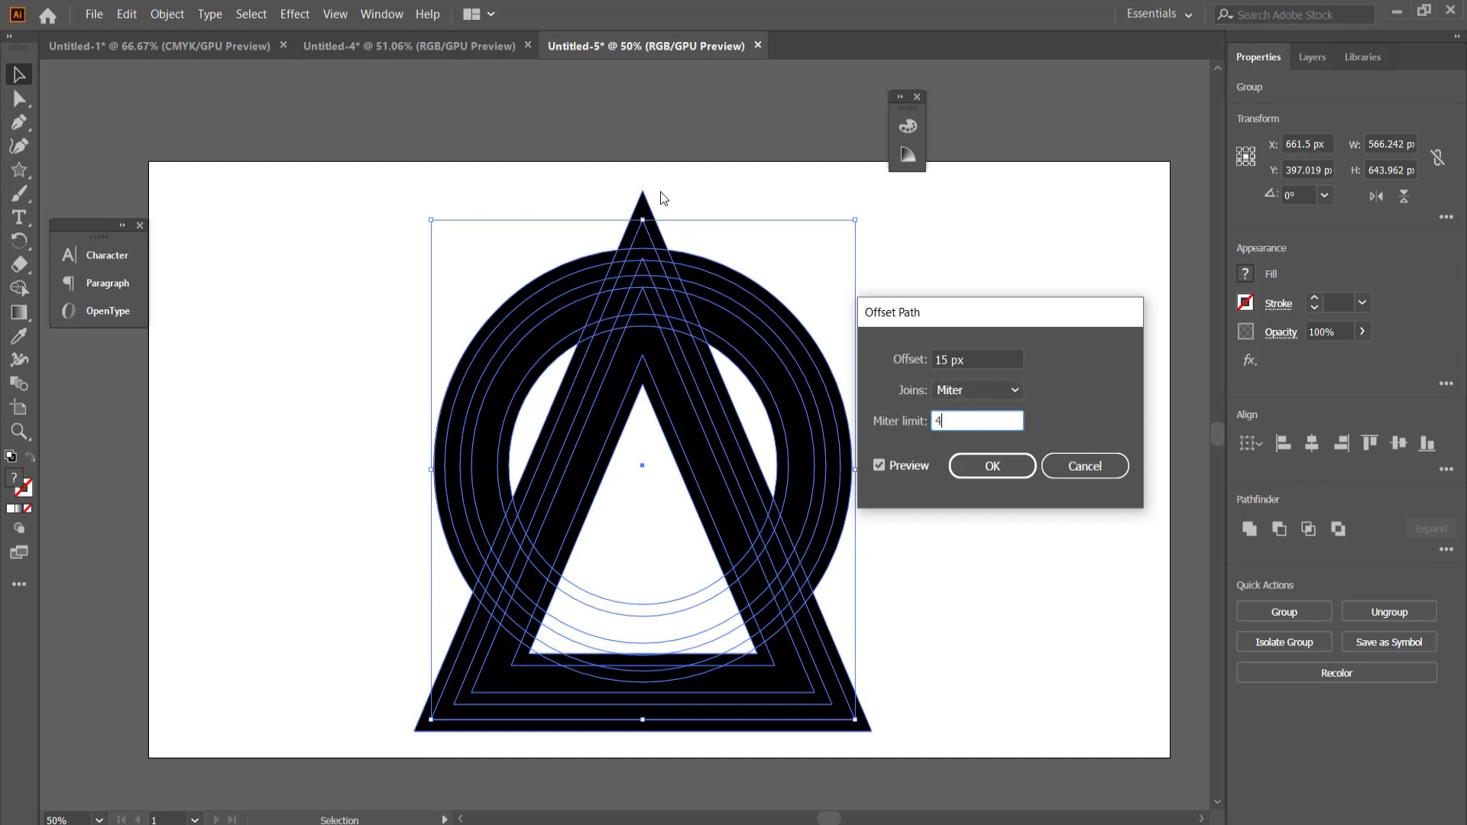
{"action": "left_click", "coordinate": [992, 468]}
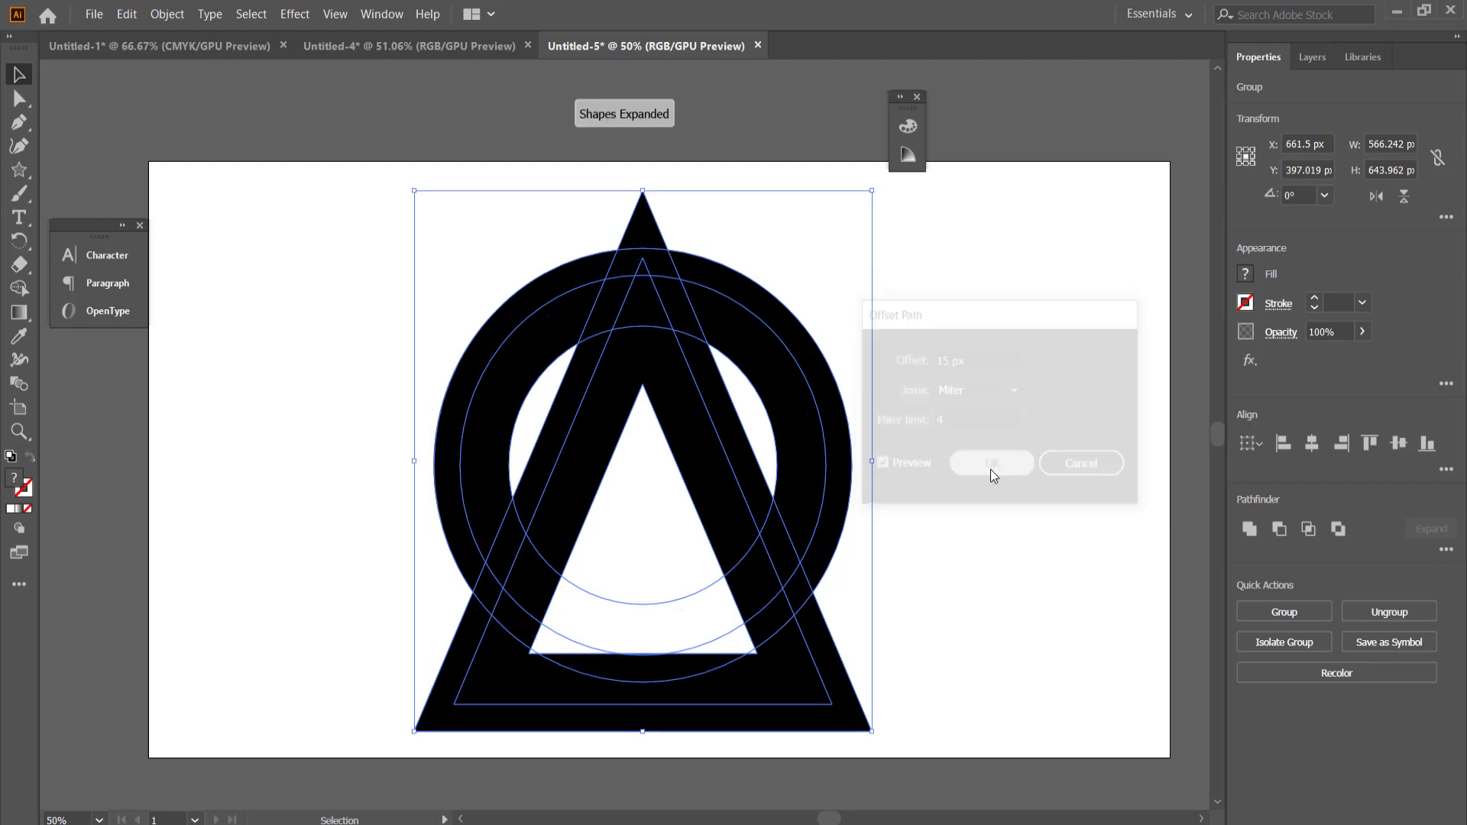
Inside the ring group, change the black ring shape's fill to white
{"action": "left_click", "coordinate": [1033, 398]}
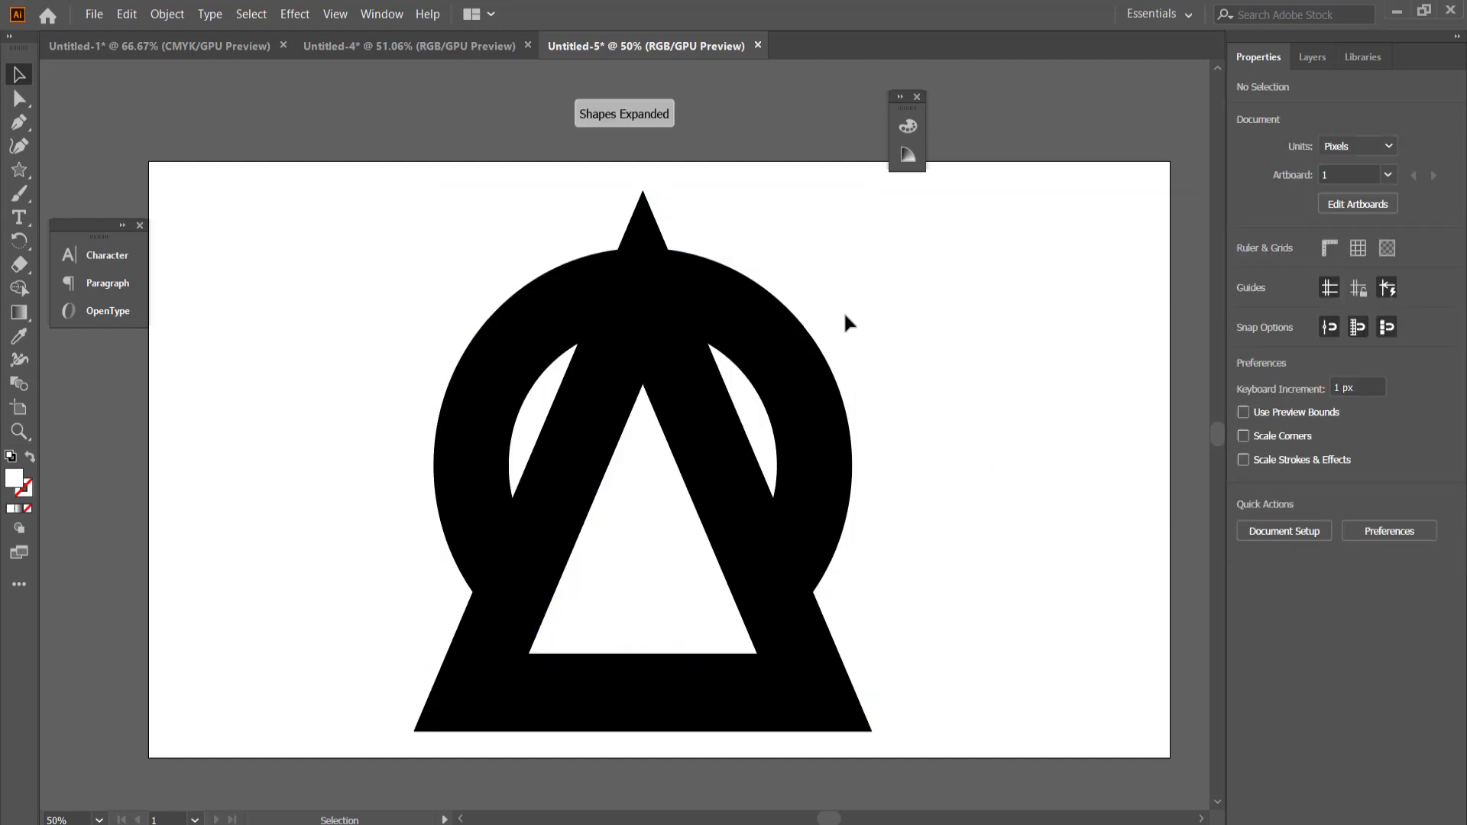
{"action": "left_click", "coordinate": [609, 290]}
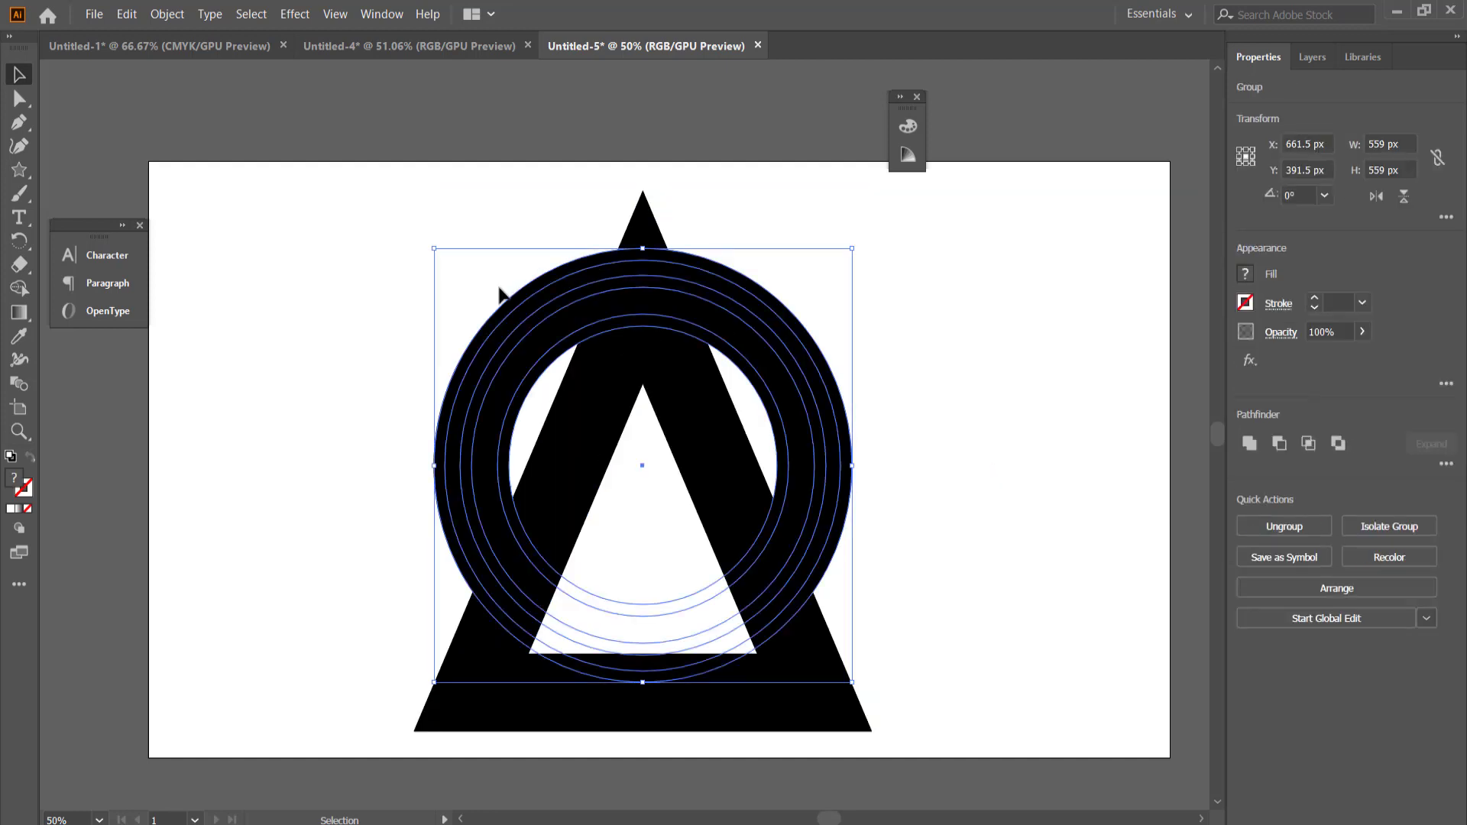
{"action": "left_click", "coordinate": [788, 720]}
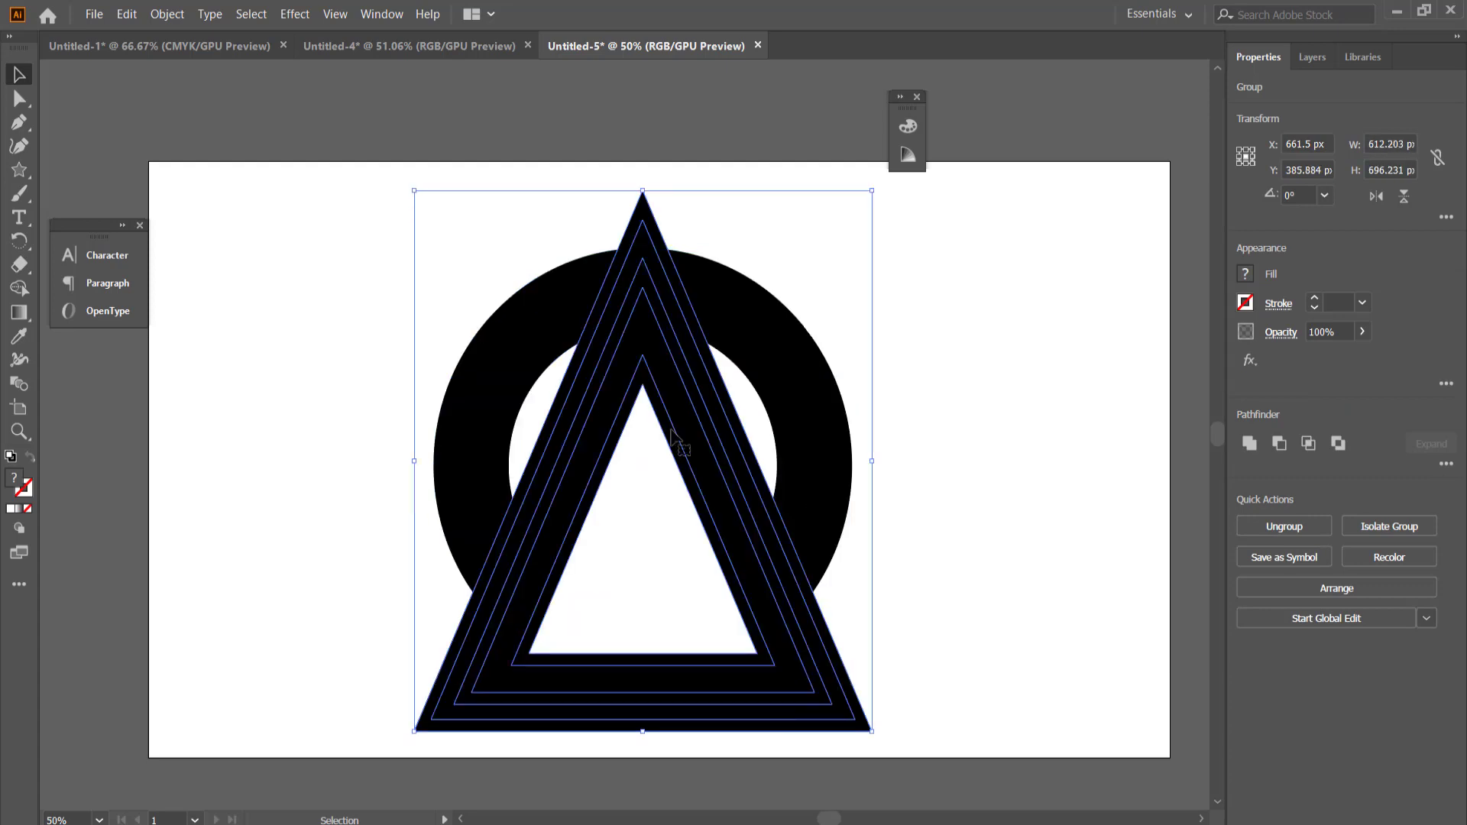
{"action": "left_click", "coordinate": [575, 276]}
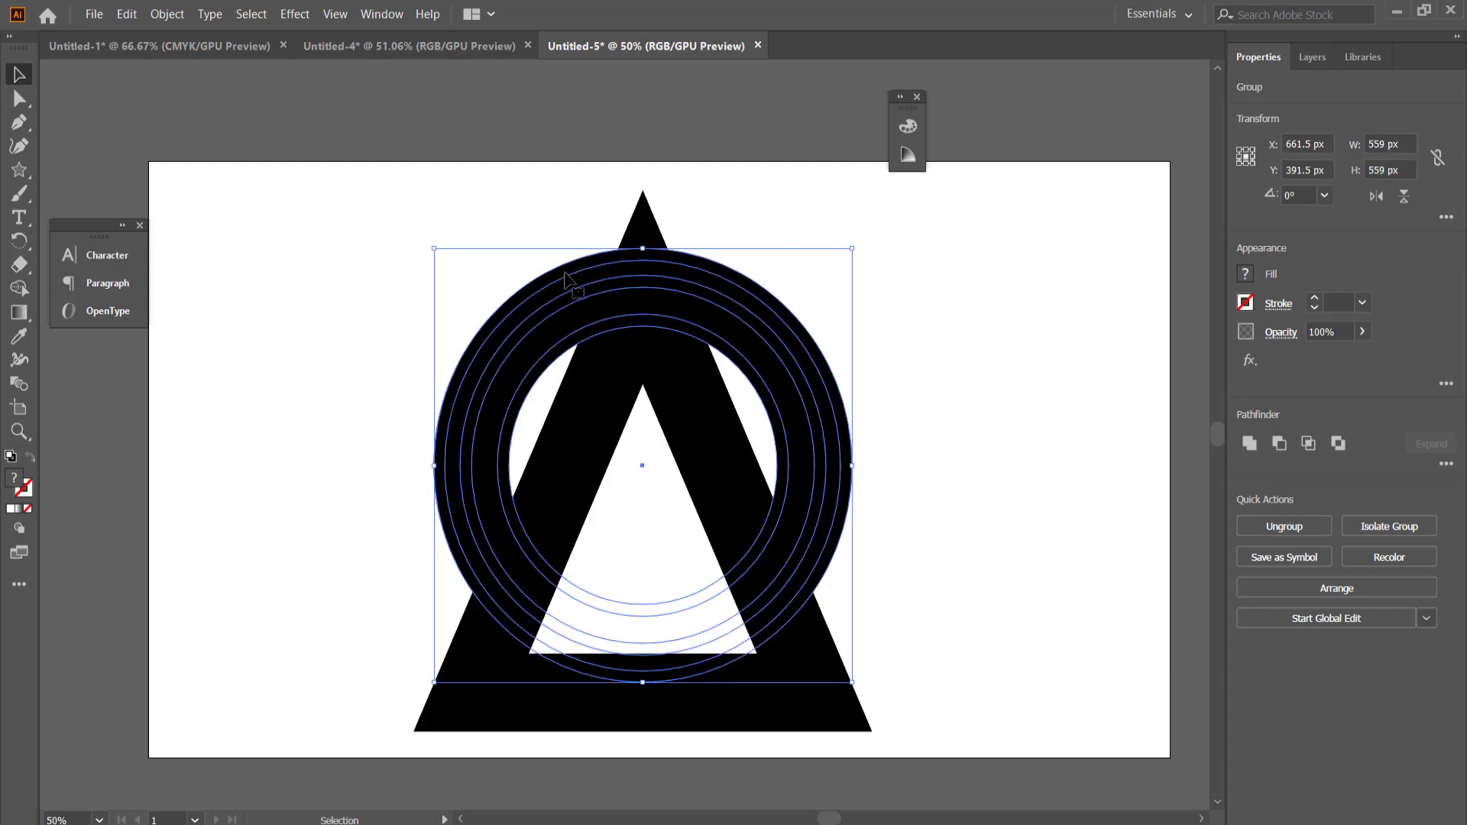
{"action": "double_click", "coordinate": [569, 281]}
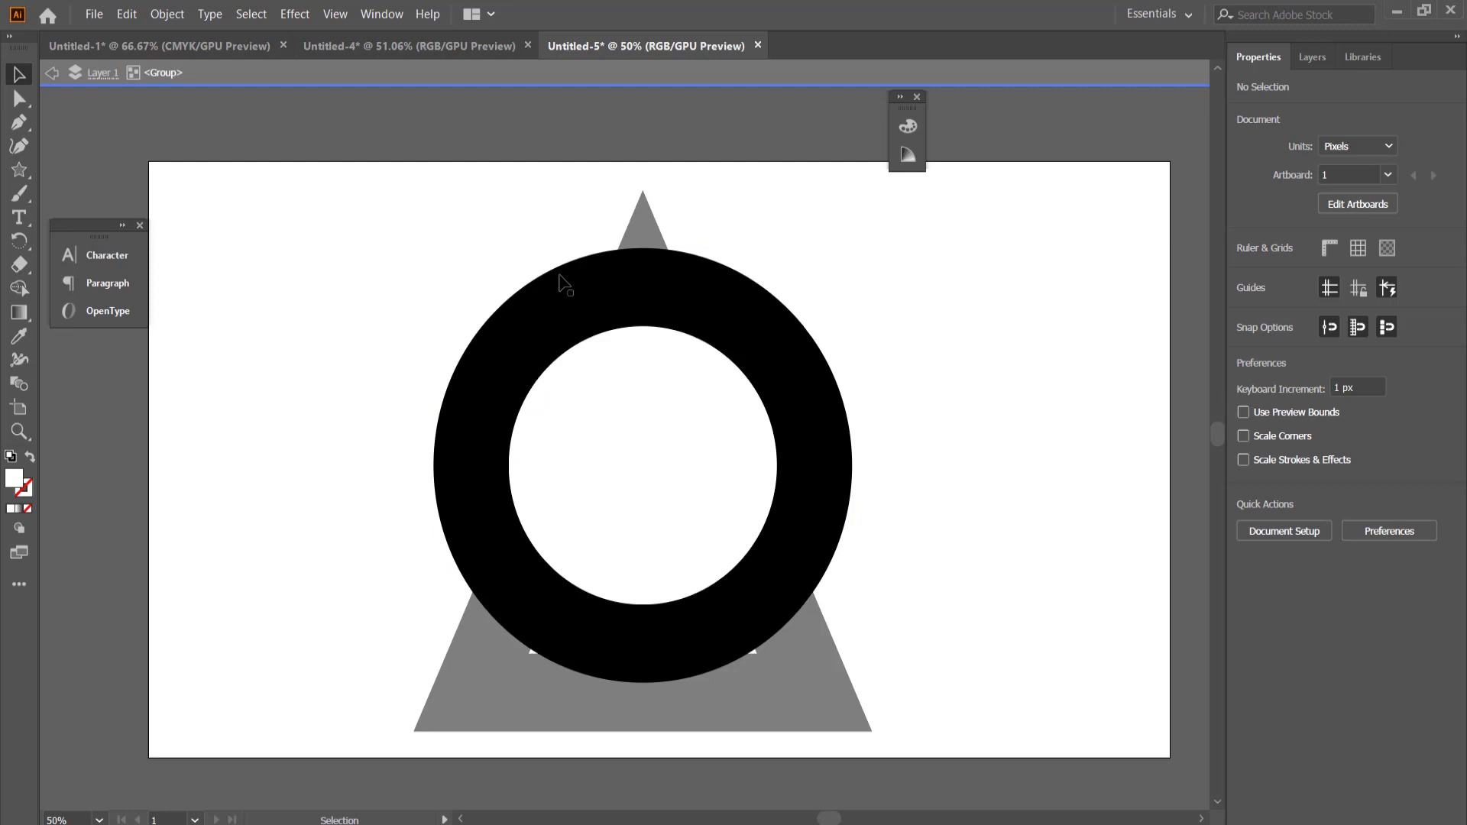
{"action": "left_click", "coordinate": [564, 280]}
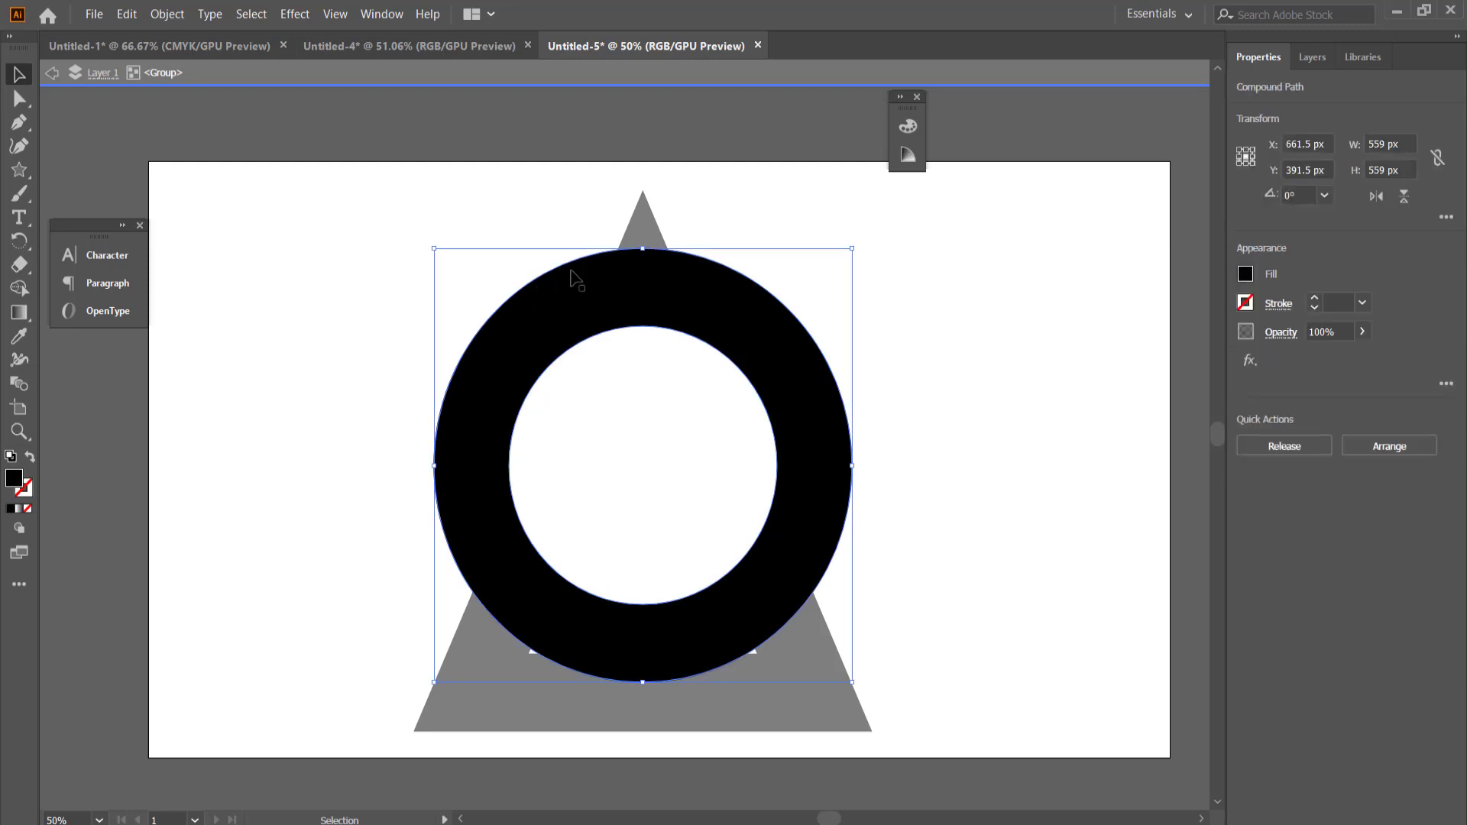
{"action": "double_click", "coordinate": [14, 487]}
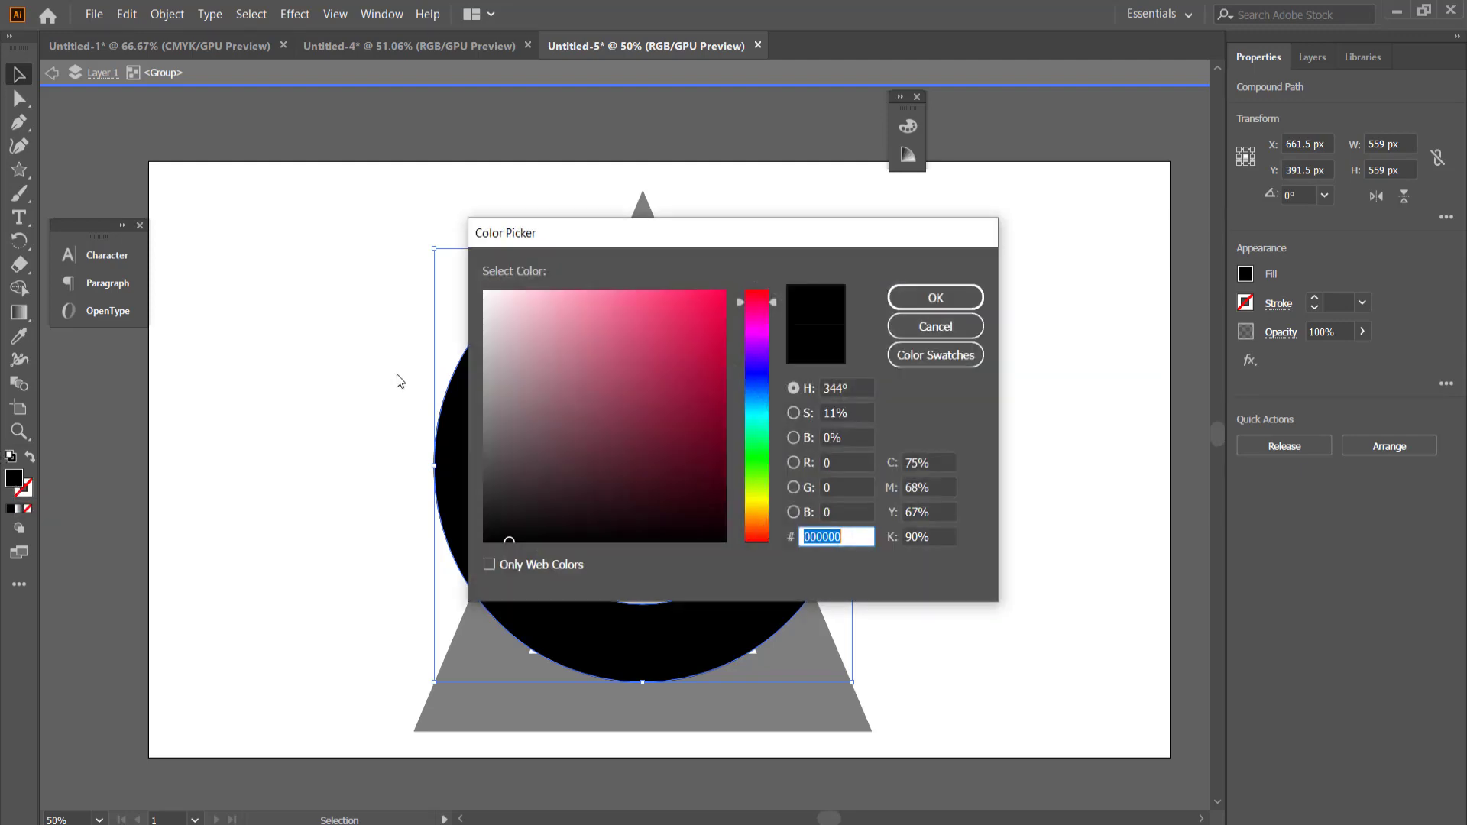
{"action": "left_click", "coordinate": [508, 347]}
{"action": "left_click_drag", "start_coordinate": [508, 347], "coordinate": [453, 262]}
{"action": "left_click", "coordinate": [919, 297]}
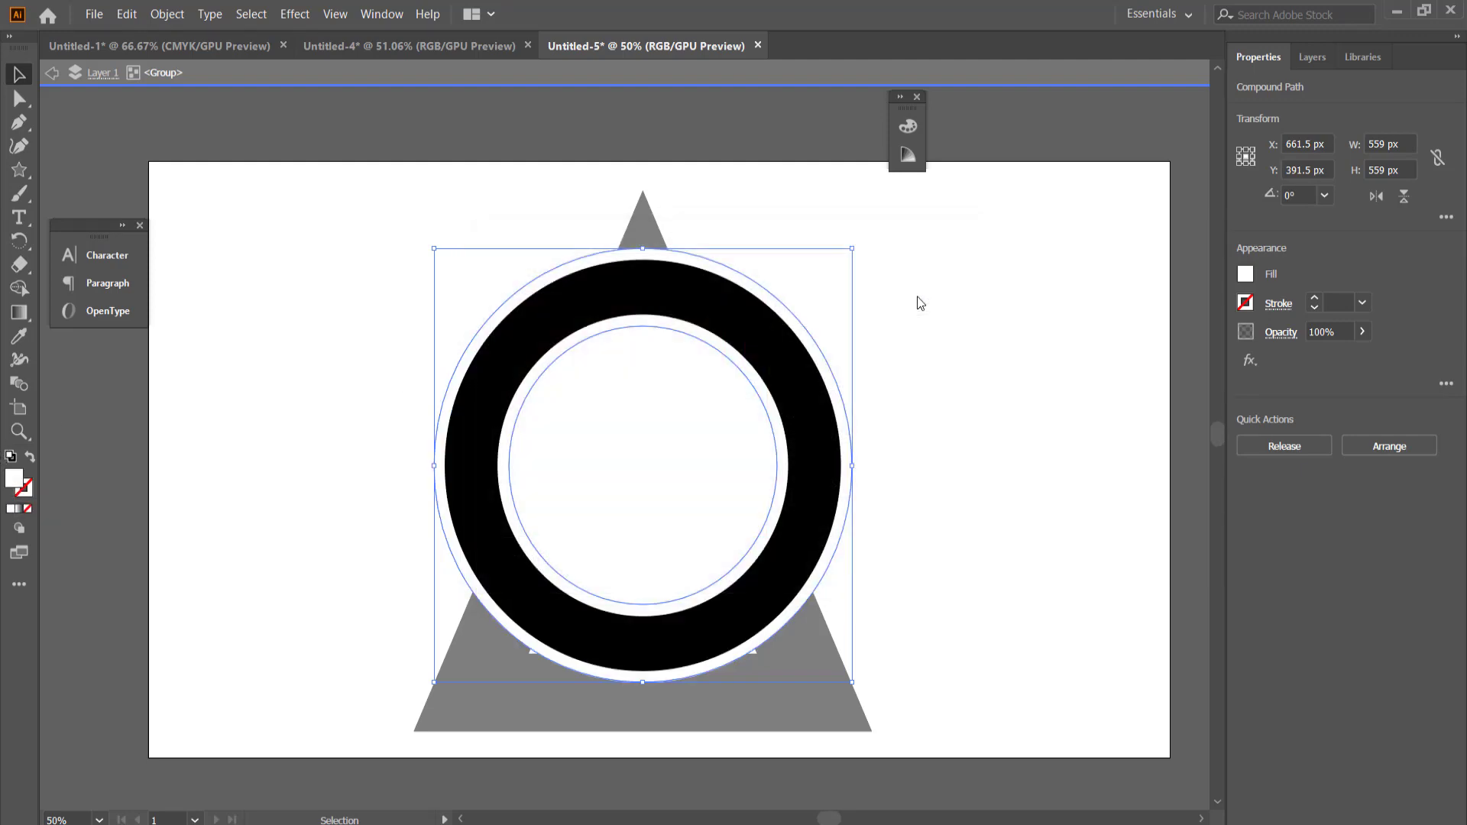
{"action": "double_click", "coordinate": [1024, 377]}
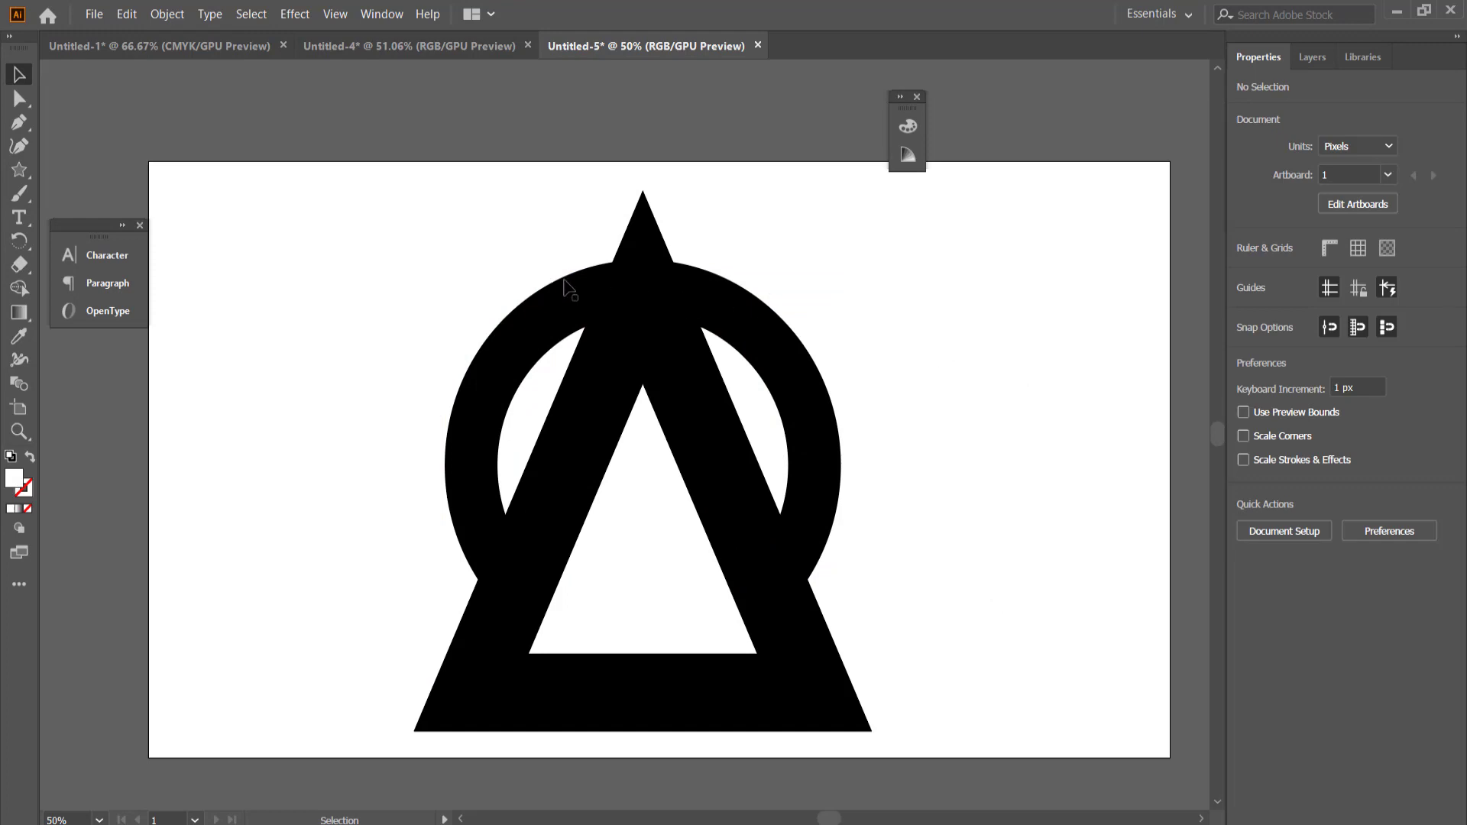
Enter the triangle group, select its compound path, and exit isolation with nothing selected
{"action": "left_click", "coordinate": [570, 280]}
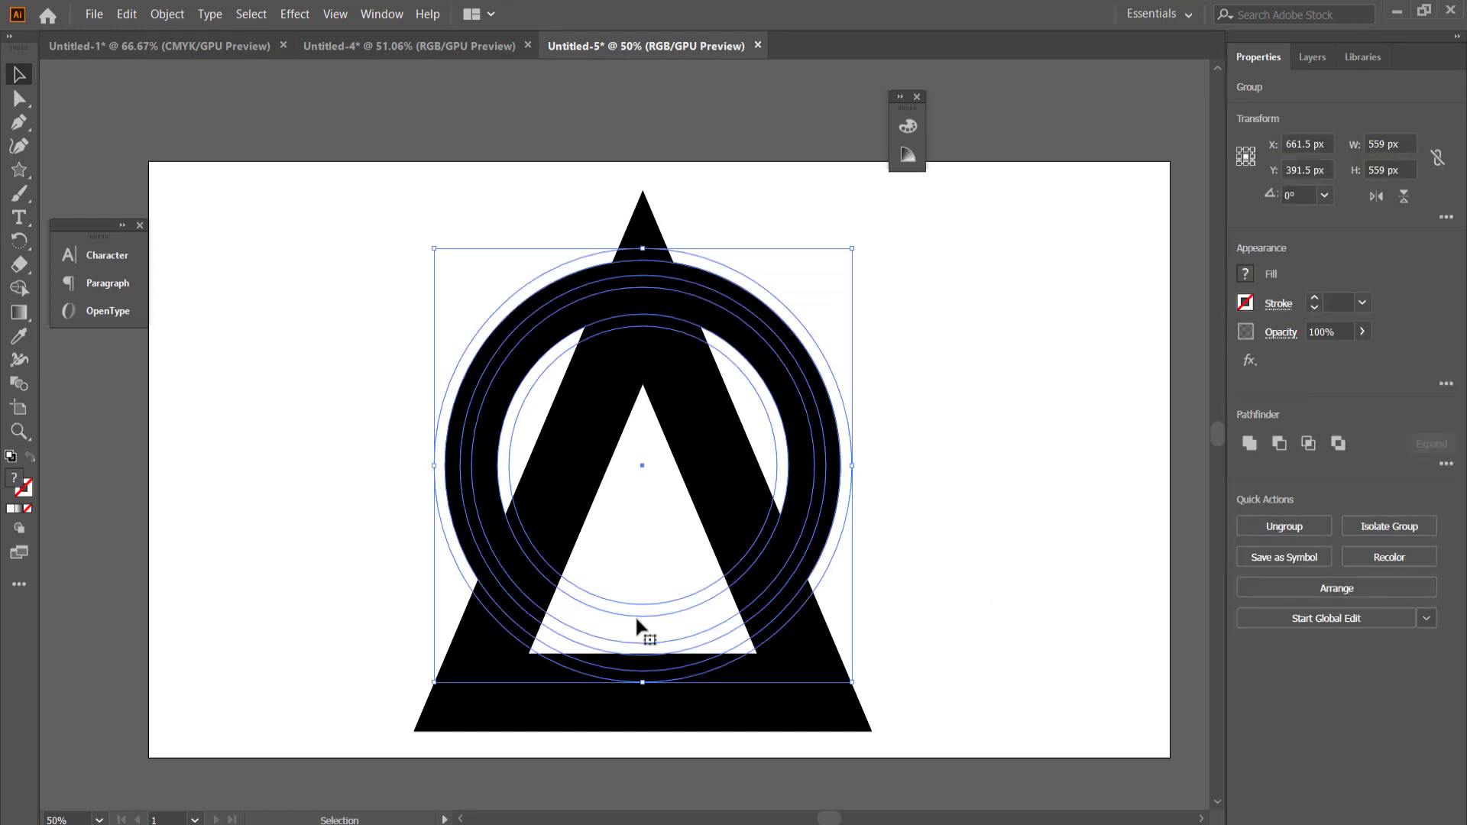
{"action": "left_click", "coordinate": [1067, 527]}
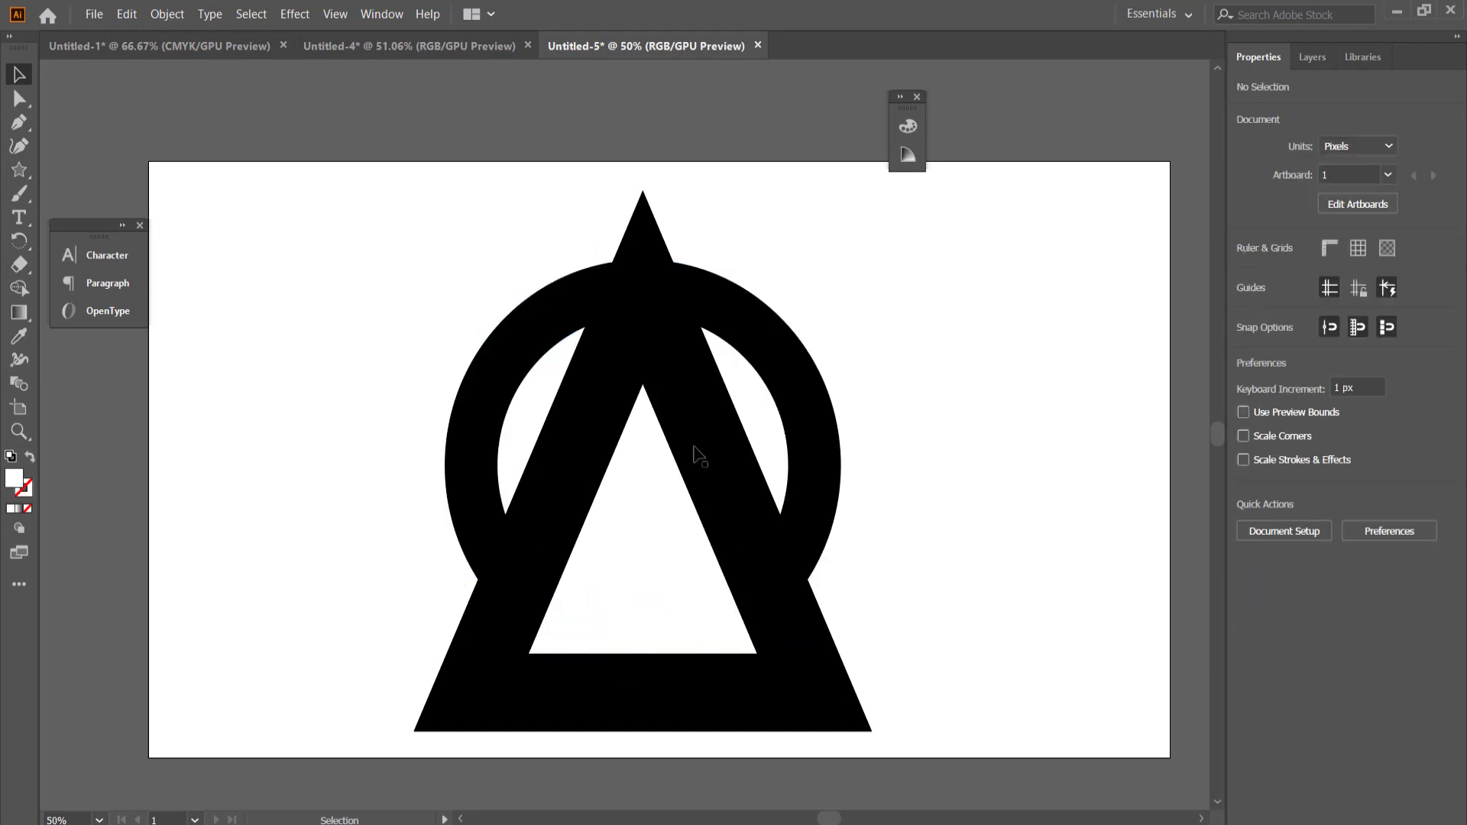
{"action": "left_click", "coordinate": [565, 413]}
{"action": "double_click", "coordinate": [563, 405]}
{"action": "left_click", "coordinate": [582, 410]}
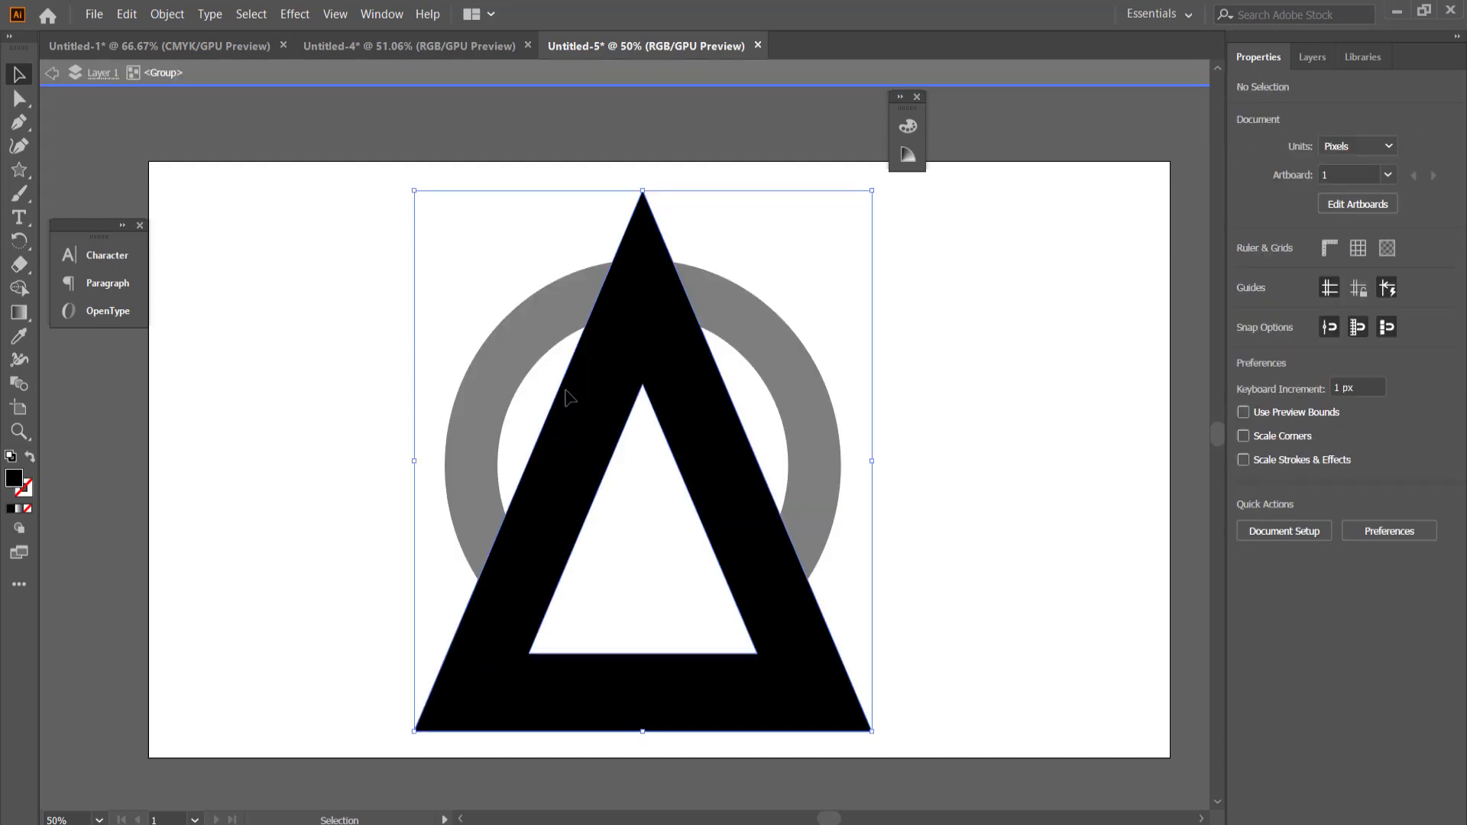
{"action": "double_click", "coordinate": [1038, 367]}
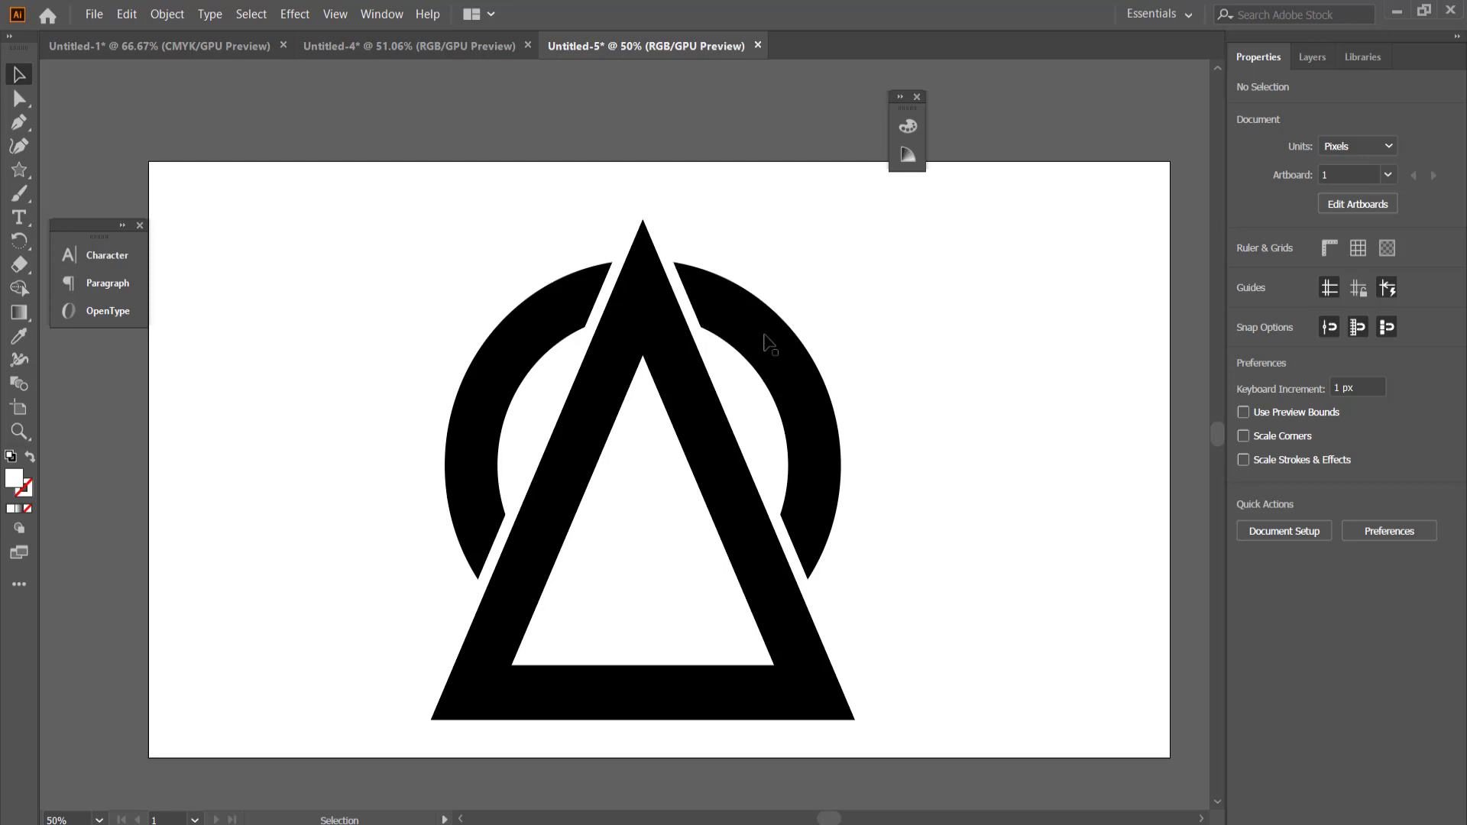
Undo an accidental upward move of the emblem, then marquee-select all its paths
{"action": "left_click_drag", "start_coordinate": [610, 308], "coordinate": [627, 134]}
{"action": "scroll", "coordinate": [628, 138], "scroll_direction": "up", "scroll_amount": 2}
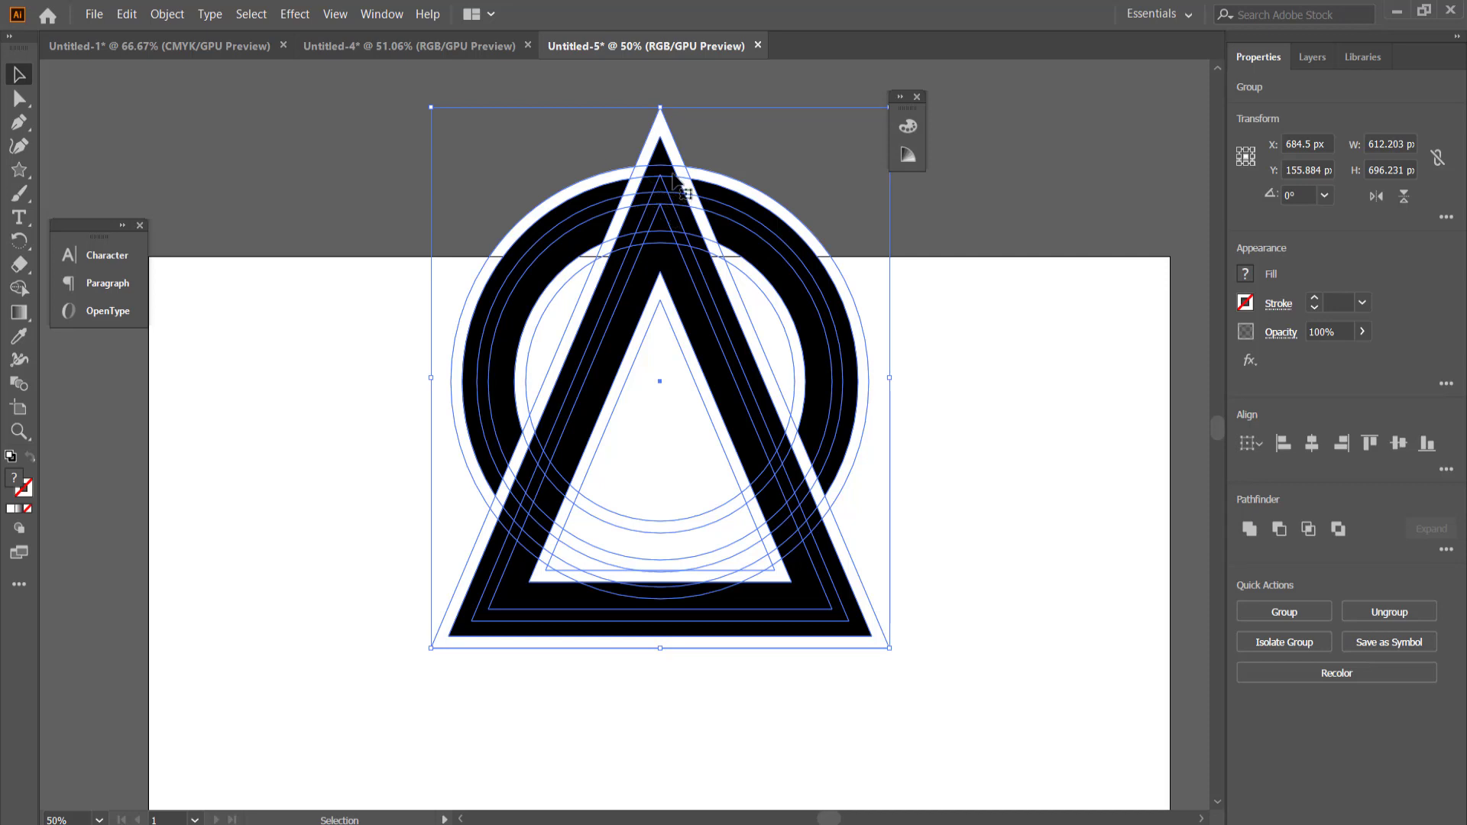
{"action": "key", "text": "ctrl+z"}
{"action": "left_click", "coordinate": [1035, 417]}
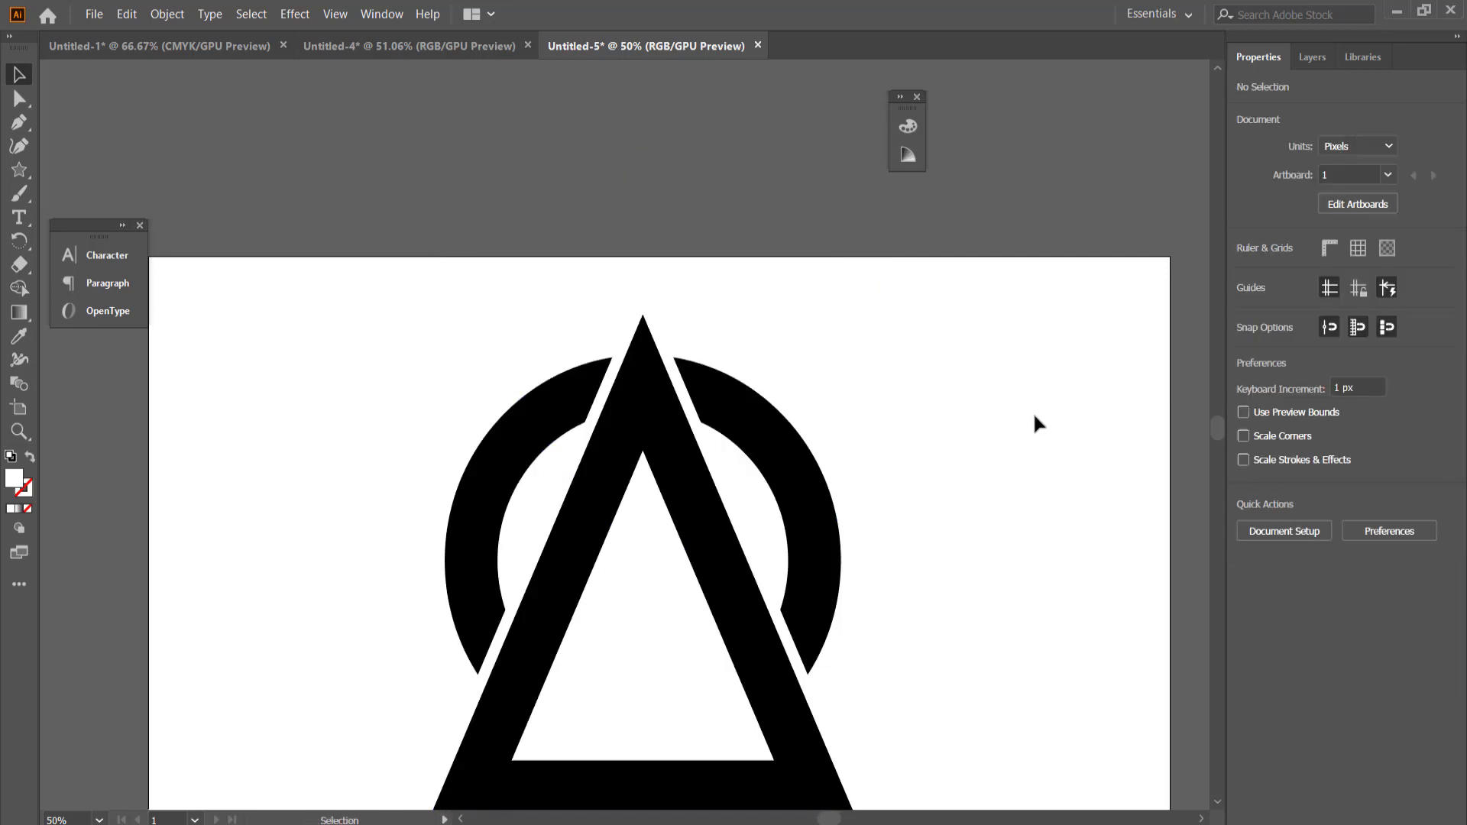
{"action": "scroll", "coordinate": [973, 391], "scroll_direction": "down", "scroll_amount": 1}
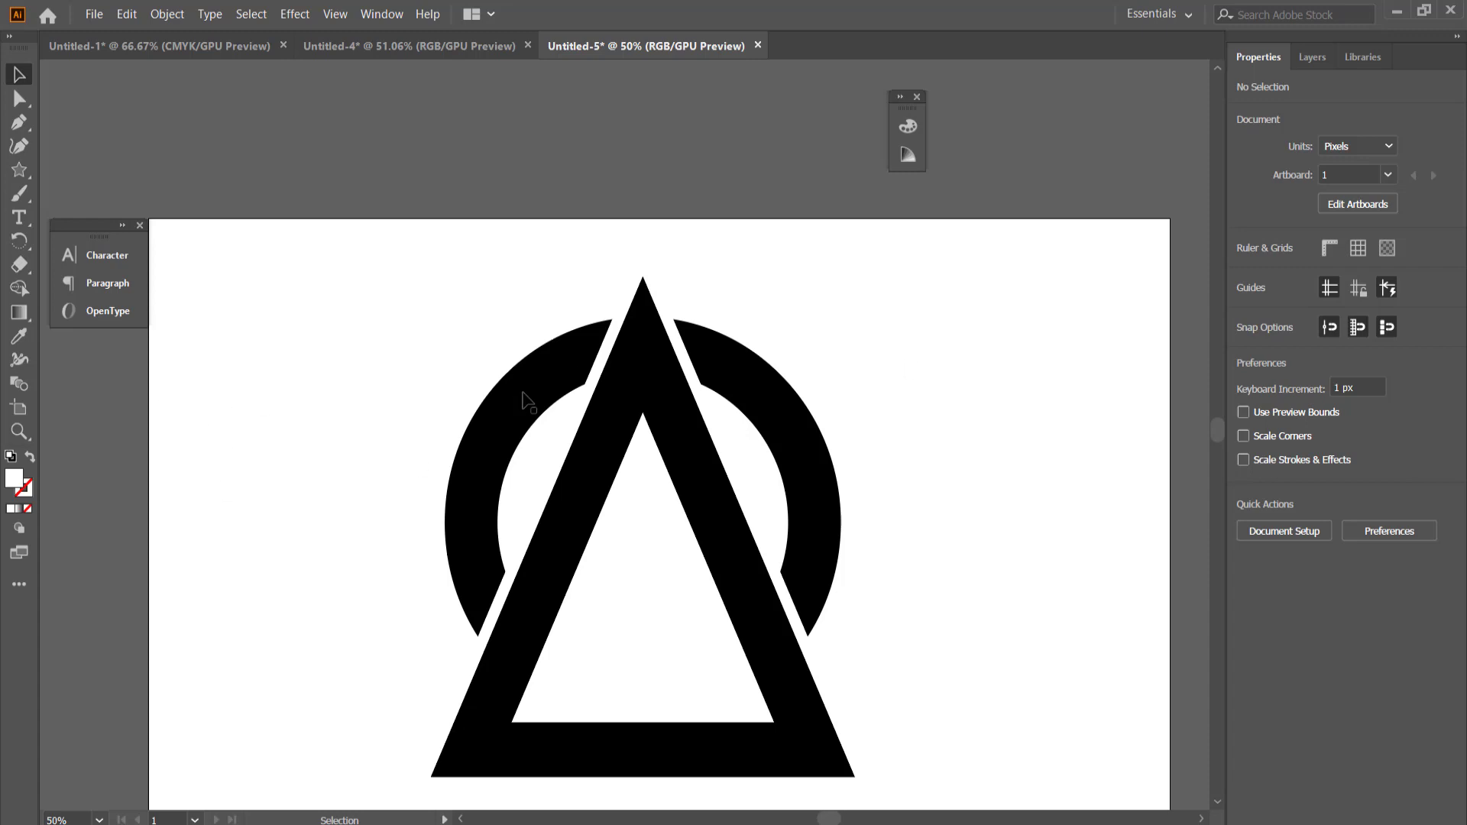
{"action": "left_click_drag", "start_coordinate": [298, 255], "coordinate": [1017, 779]}
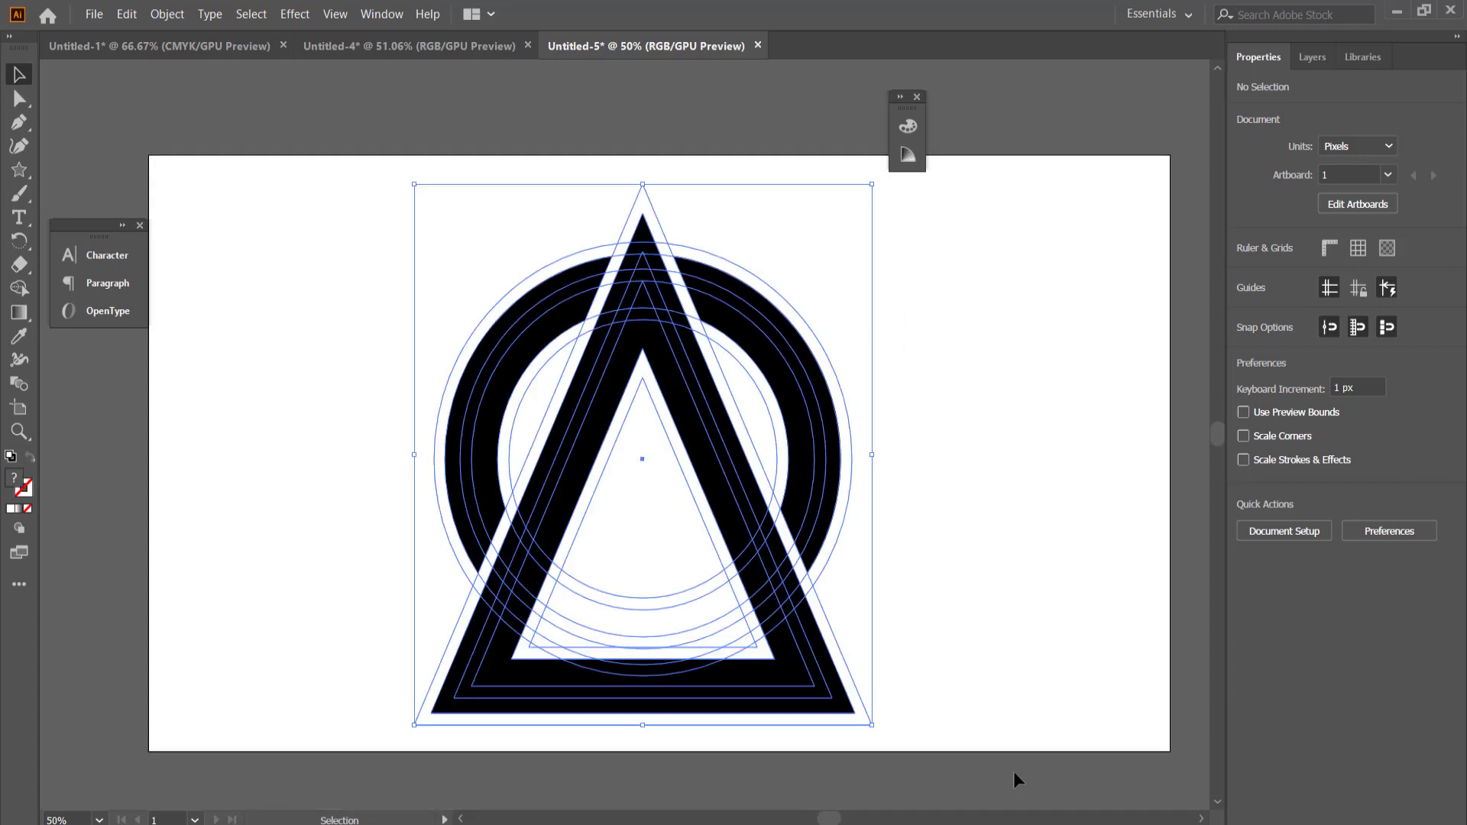
With Shape Builder, delete the outer triangle band and thin slivers beside the arcs
{"action": "left_click", "coordinate": [19, 289]}
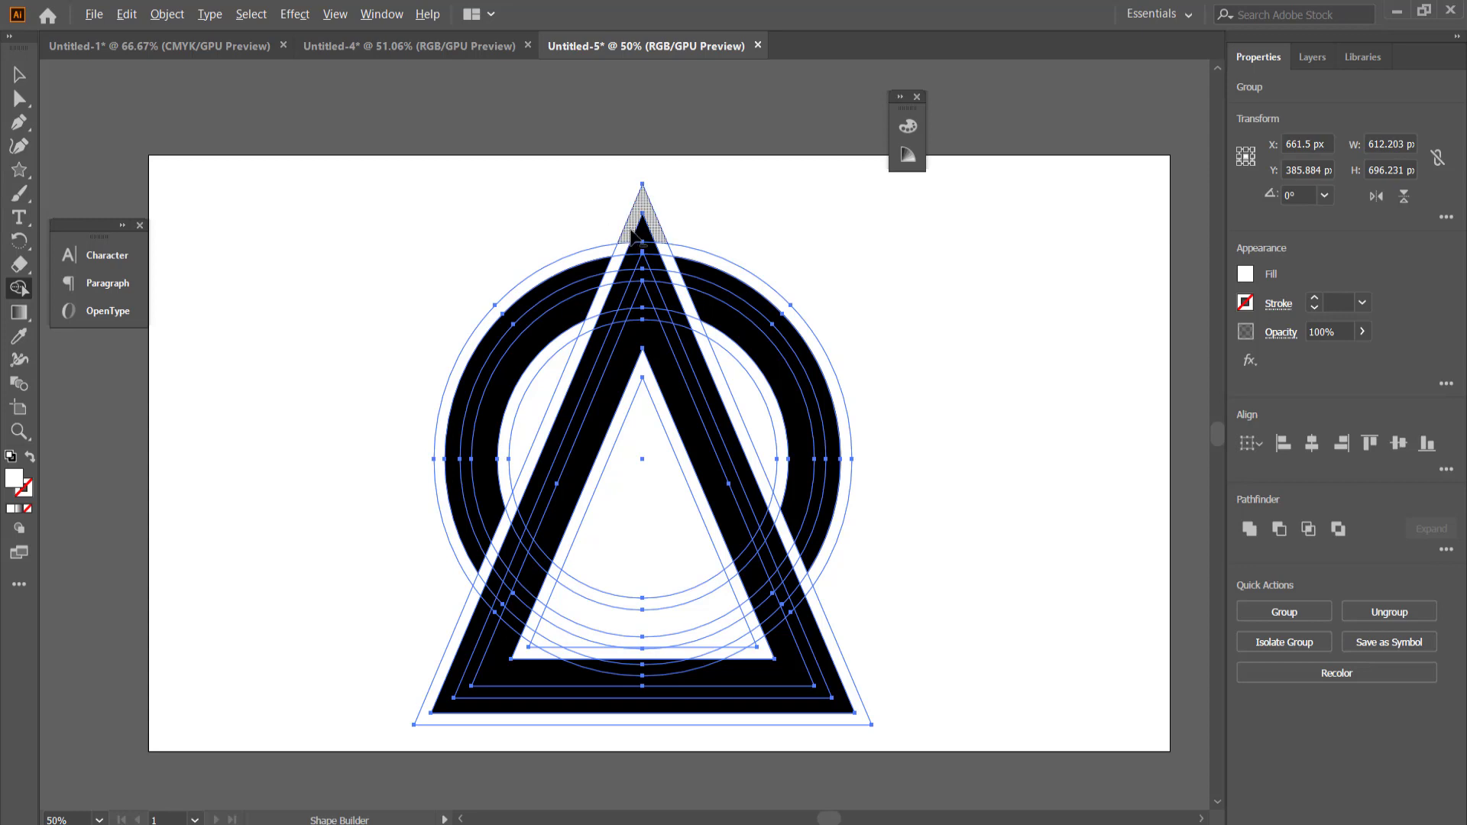
{"action": "left_click_drag", "start_coordinate": [627, 246], "coordinate": [567, 360]}
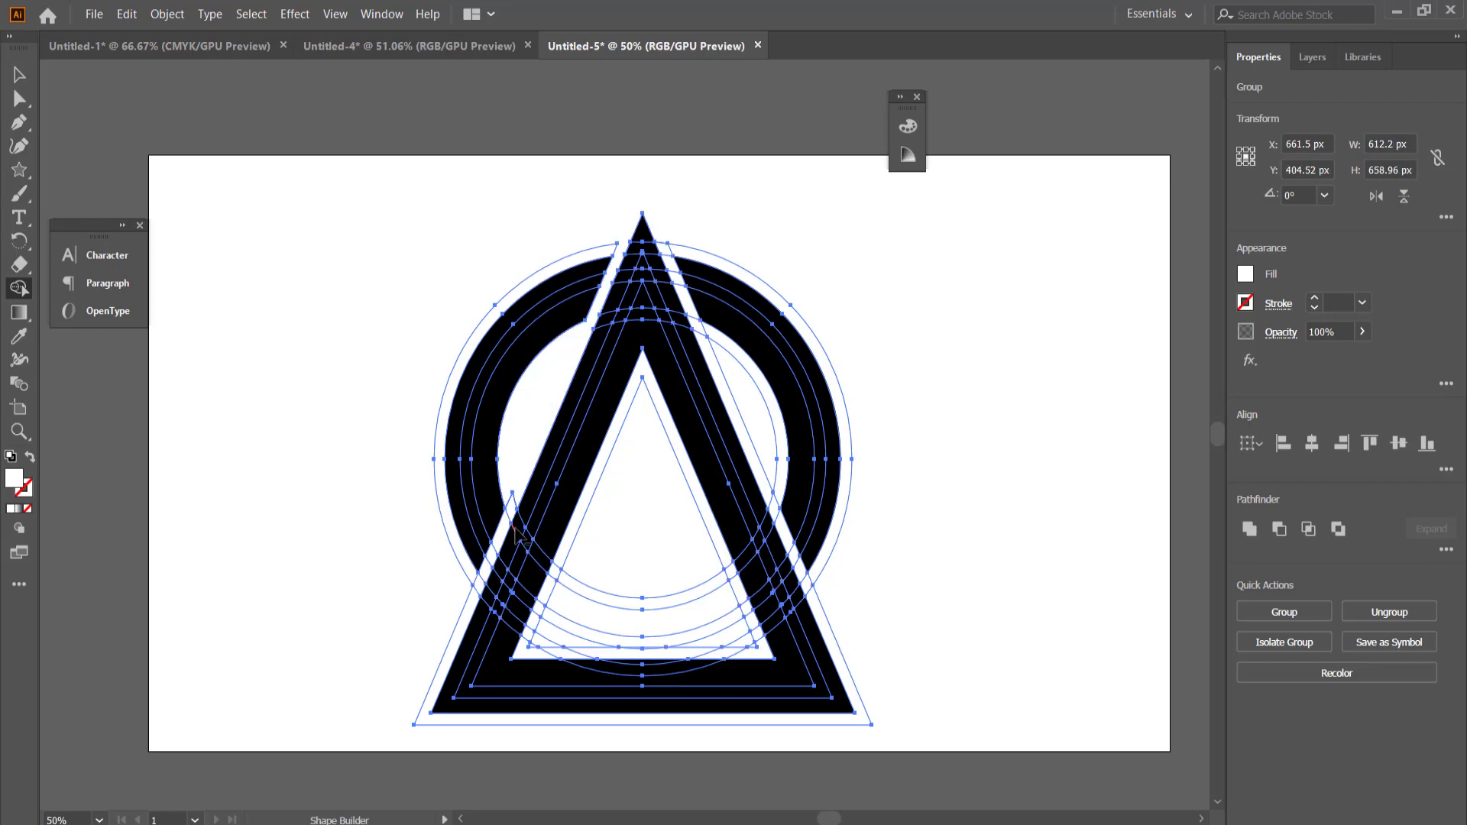
{"action": "left_click_drag", "start_coordinate": [496, 554], "coordinate": [444, 652]}
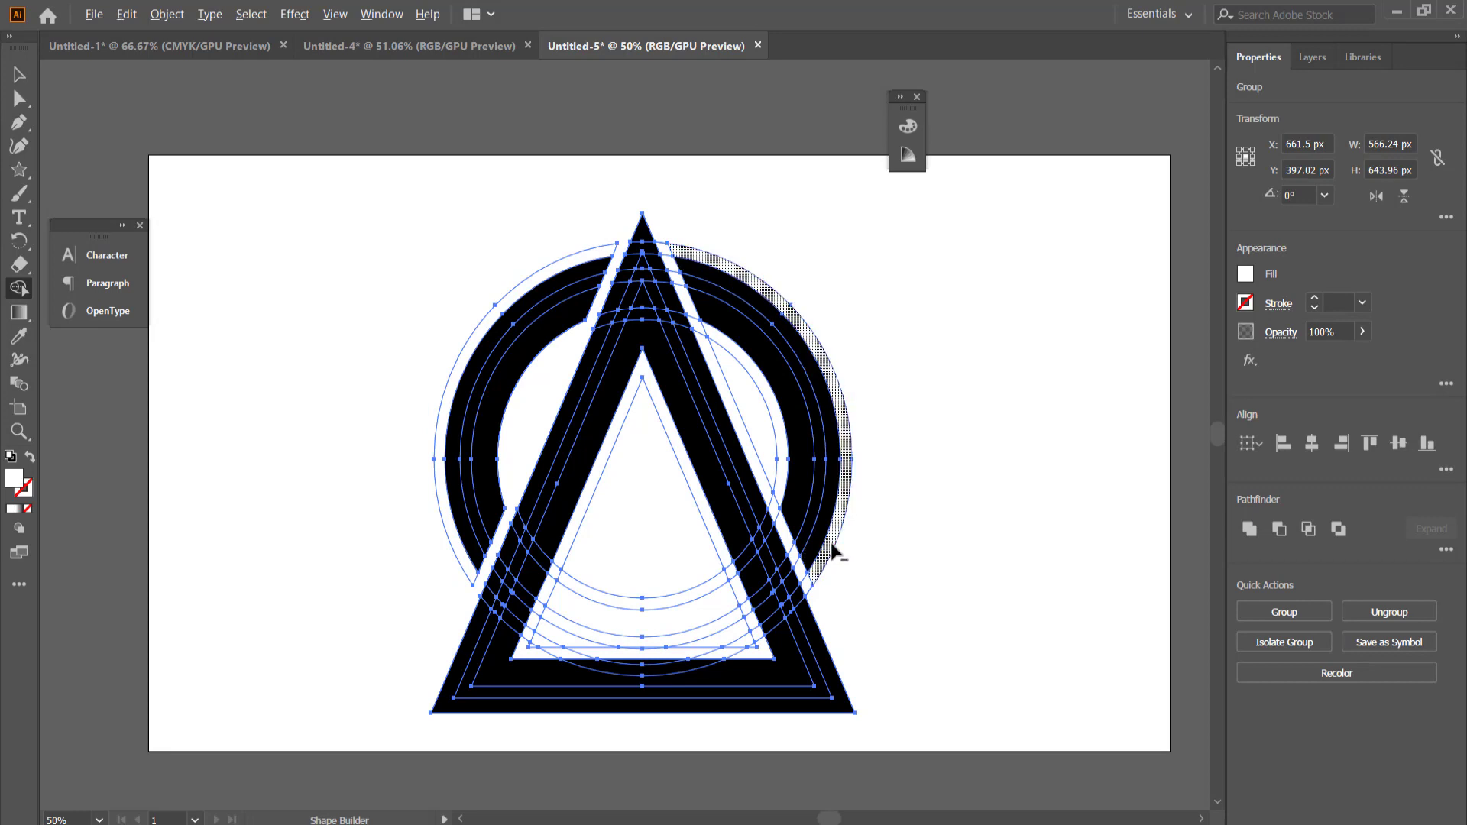
{"action": "left_click", "coordinate": [833, 549], "text": "alt"}
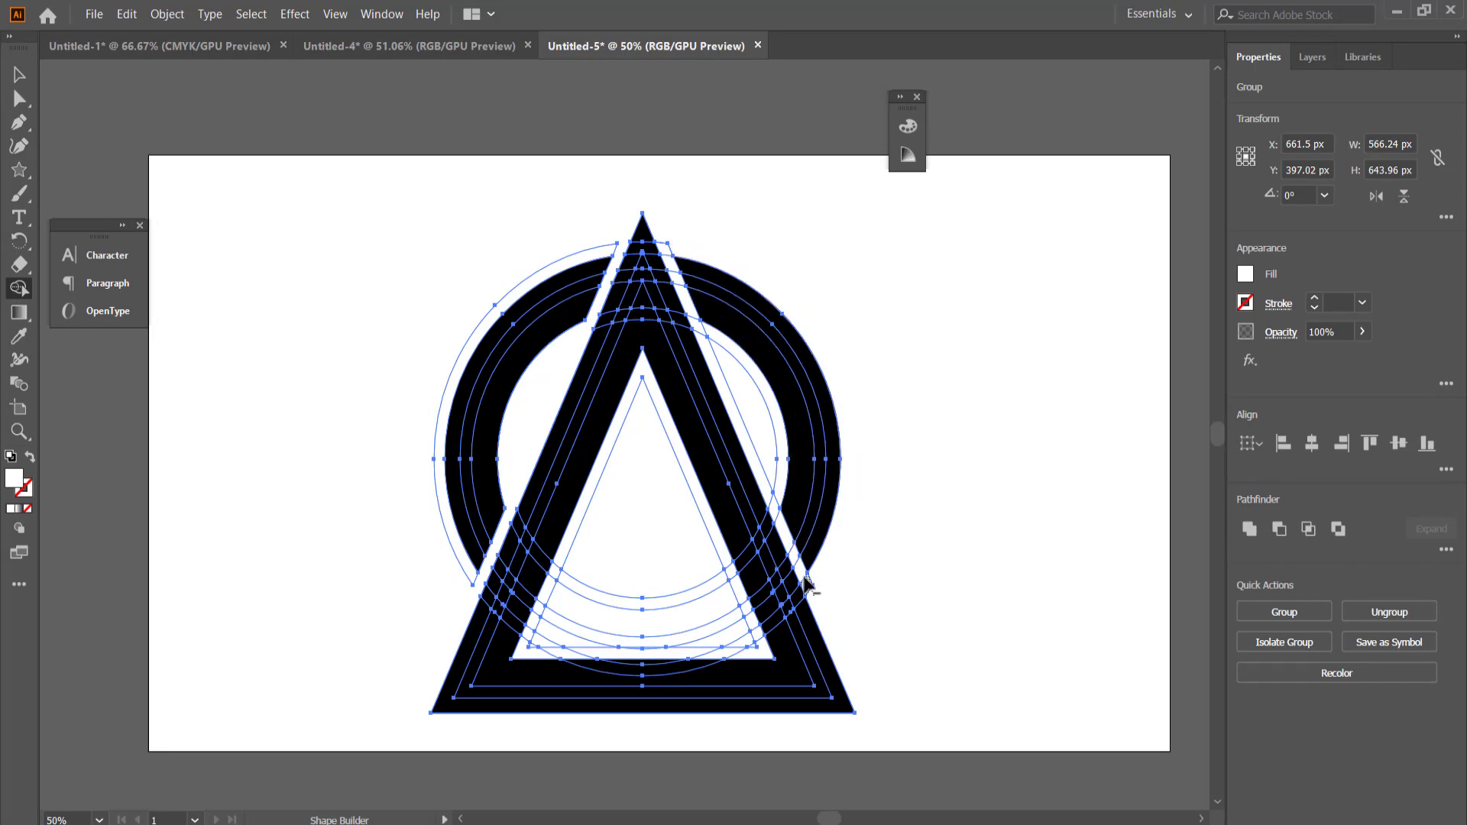
{"action": "left_click_drag", "start_coordinate": [801, 569], "coordinate": [761, 468]}
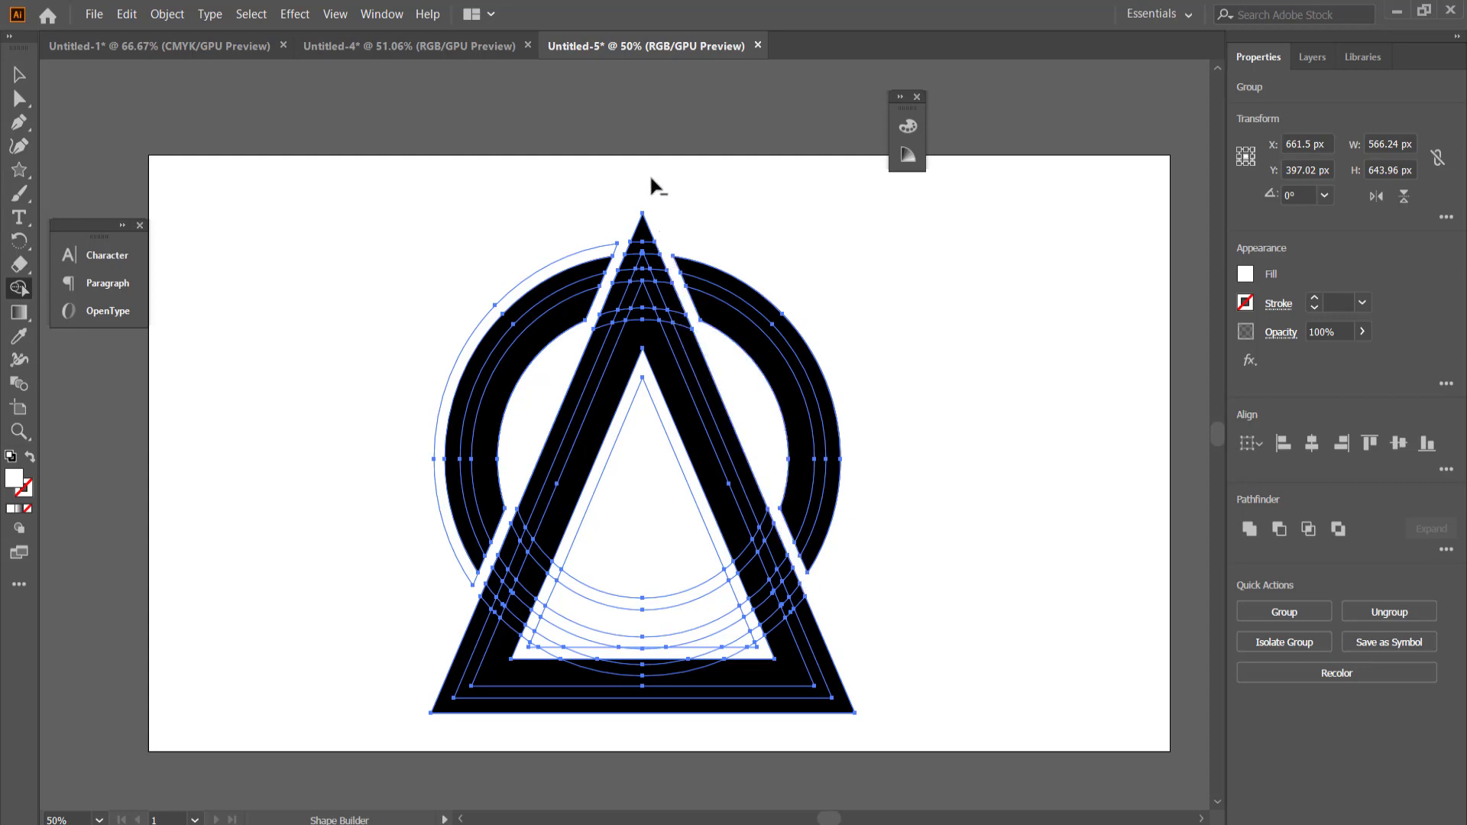
{"action": "mouse_move", "coordinate": [612, 247]}
{"action": "left_mouse_down"}
{"action": "mouse_move", "coordinate": [583, 255]}
{"action": "mouse_move", "coordinate": [515, 426]}
{"action": "left_mouse_up"}
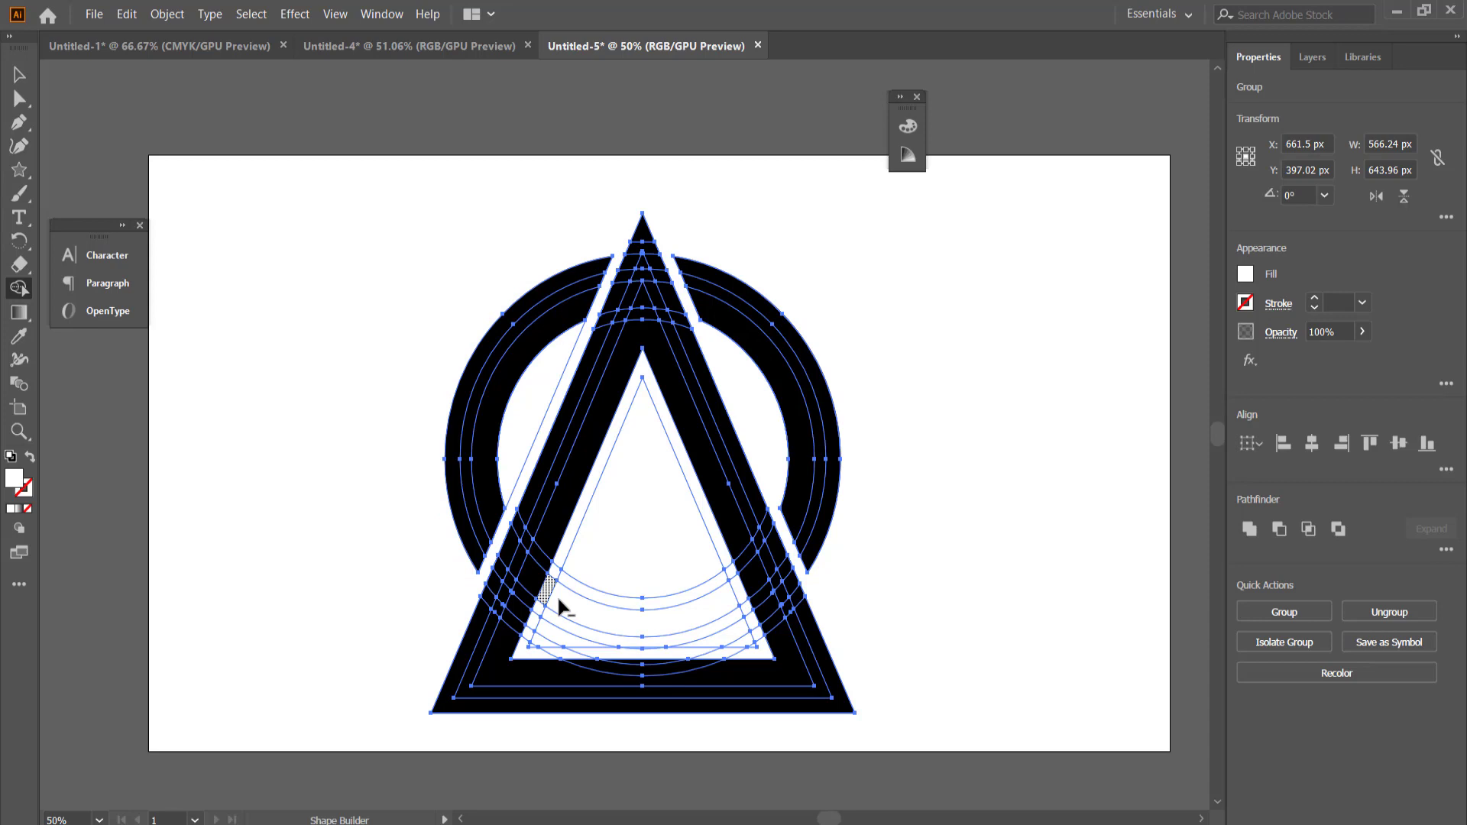
{"action": "mouse_move", "coordinate": [566, 551]}
{"action": "left_mouse_down"}
{"action": "mouse_move", "coordinate": [525, 650]}
{"action": "mouse_move", "coordinate": [753, 650]}
{"action": "mouse_move", "coordinate": [728, 576]}
{"action": "mouse_move", "coordinate": [706, 637]}
{"action": "mouse_move", "coordinate": [727, 624]}
{"action": "mouse_move", "coordinate": [615, 623]}
{"action": "mouse_move", "coordinate": [527, 651]}
{"action": "mouse_move", "coordinate": [755, 635]}
{"action": "mouse_move", "coordinate": [730, 620]}
{"action": "left_mouse_up"}
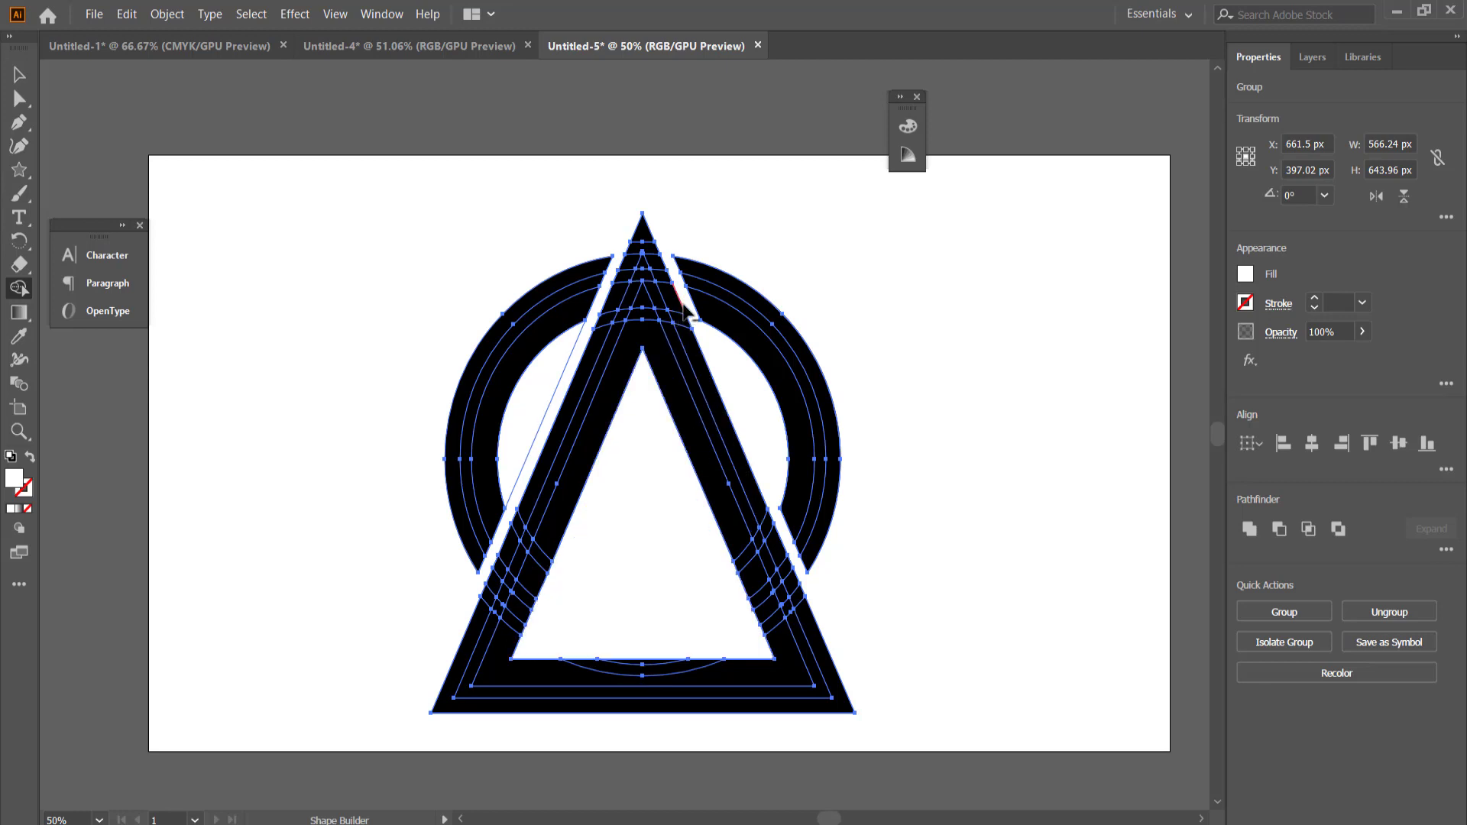
{"action": "left_click_drag", "start_coordinate": [582, 351], "coordinate": [522, 451]}
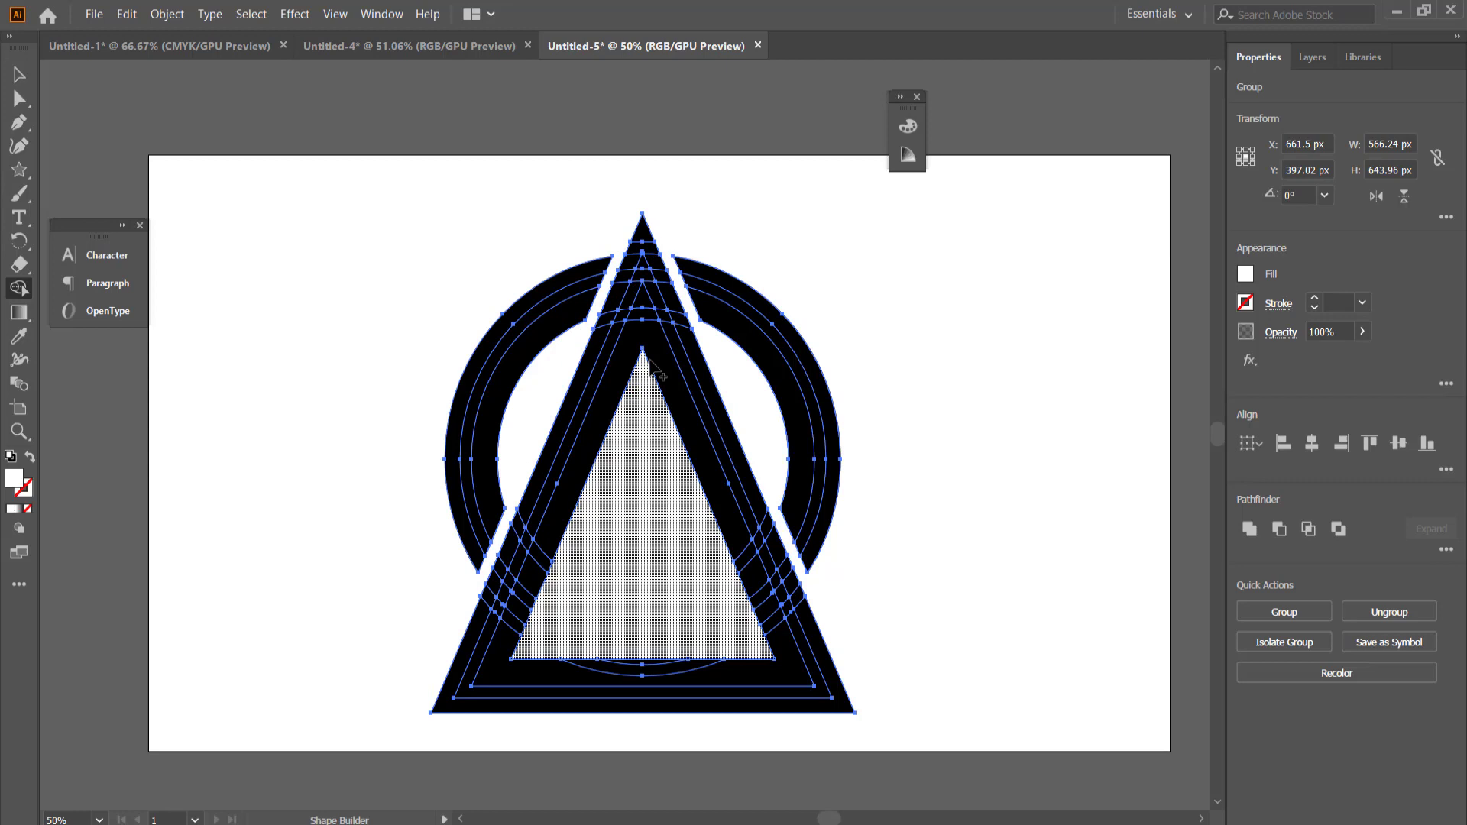
{"action": "mouse_move", "coordinate": [651, 356]}
{"action": "left_mouse_down"}
{"action": "mouse_move", "coordinate": [635, 102]}
{"action": "mouse_move", "coordinate": [648, 111]}
{"action": "left_mouse_up"}
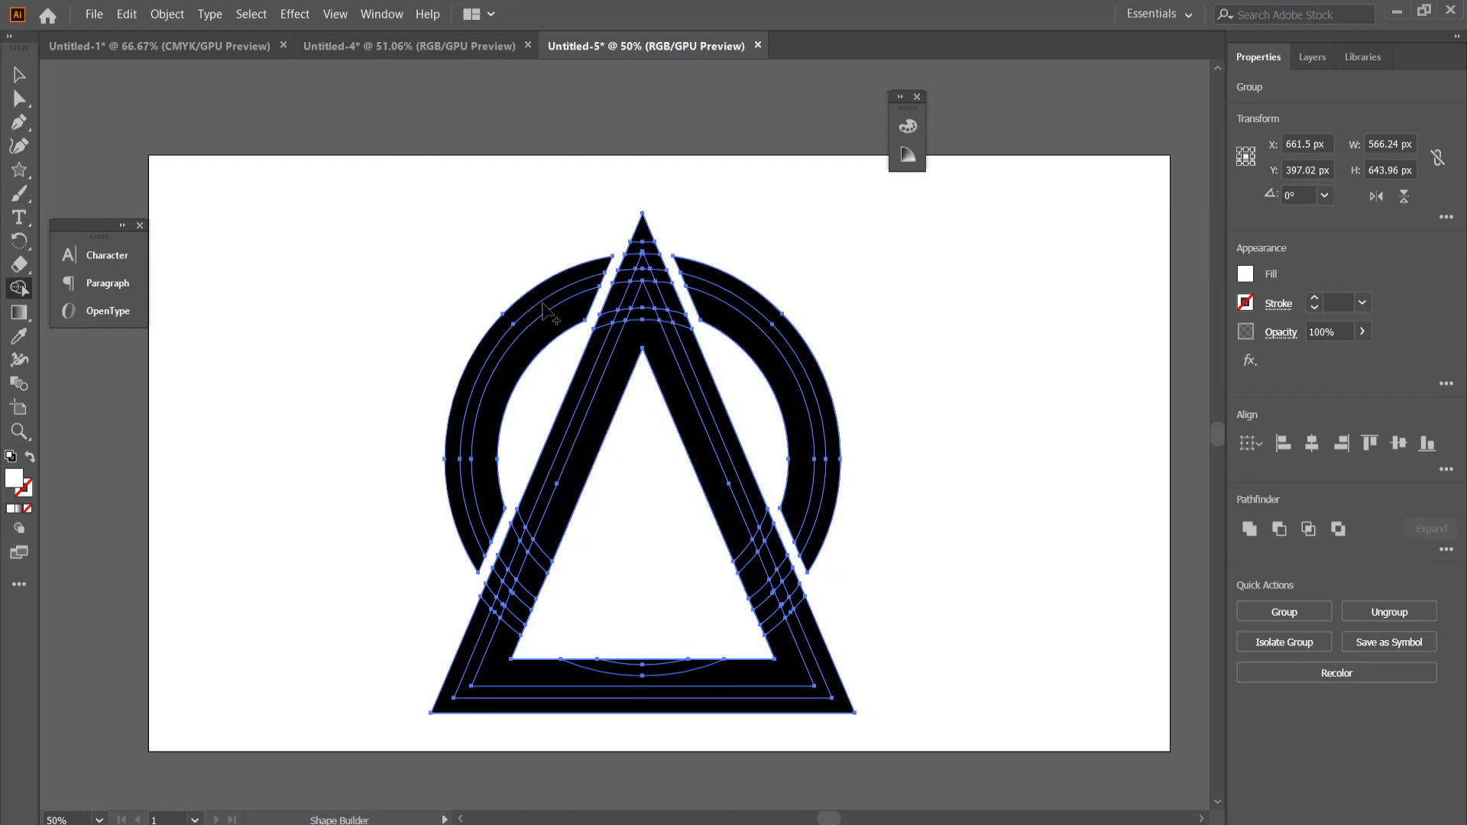
Drag the trimmed emblem upward to Y 115.02 px
{"action": "key", "text": "v"}
{"action": "left_click_drag", "start_coordinate": [555, 319], "coordinate": [413, 46]}
{"action": "left_click_drag", "start_coordinate": [826, 378], "coordinate": [787, 159]}
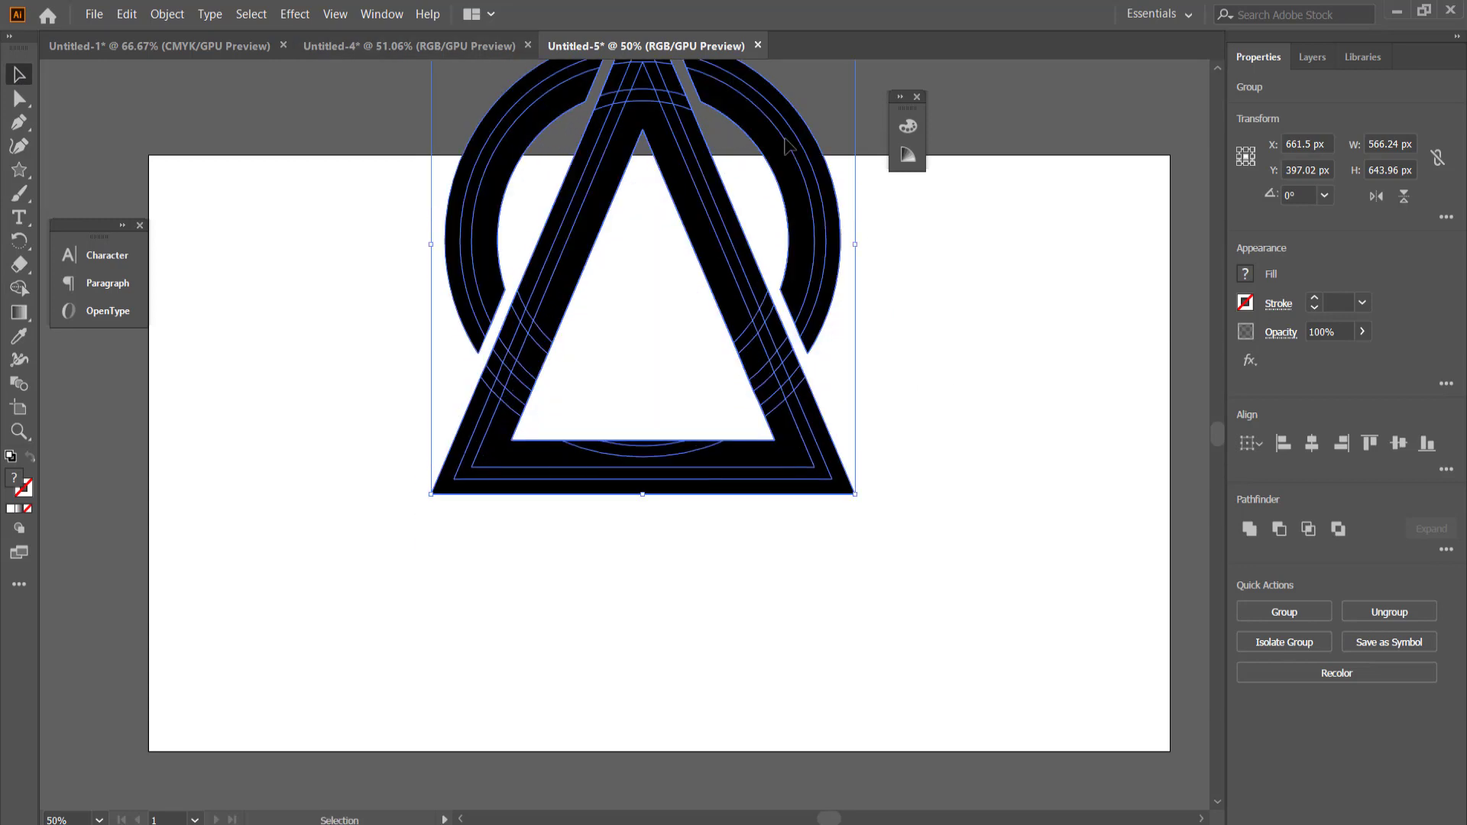
{"action": "scroll", "coordinate": [946, 295], "scroll_direction": "up", "scroll_amount": 3}
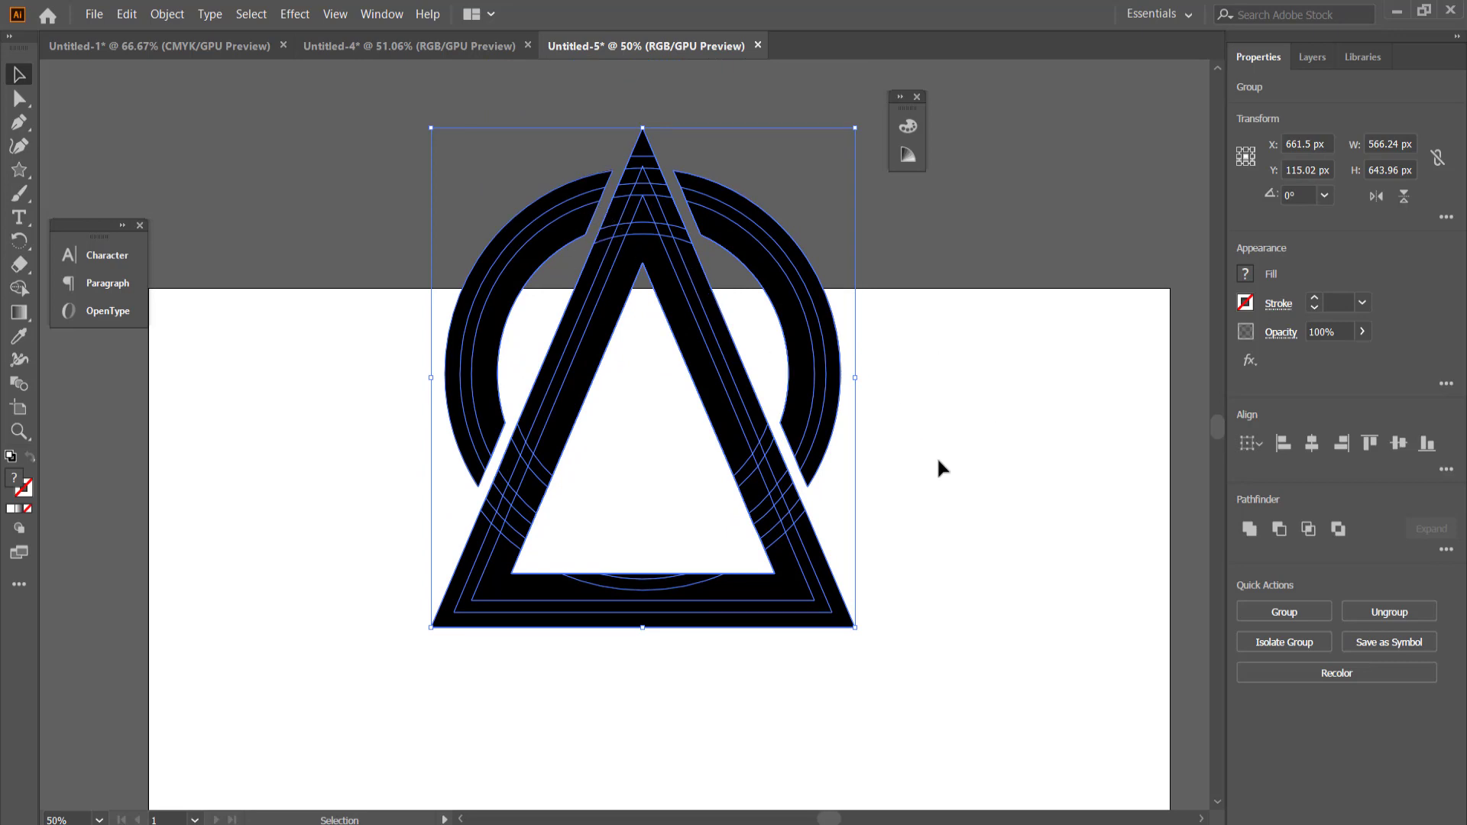
Centre the emblem on the artboard, rotate it 180° to point the triangle down, and select all
{"action": "scroll", "coordinate": [961, 451], "scroll_direction": "down", "scroll_amount": 1}
{"action": "left_click_drag", "start_coordinate": [787, 364], "coordinate": [786, 494]}
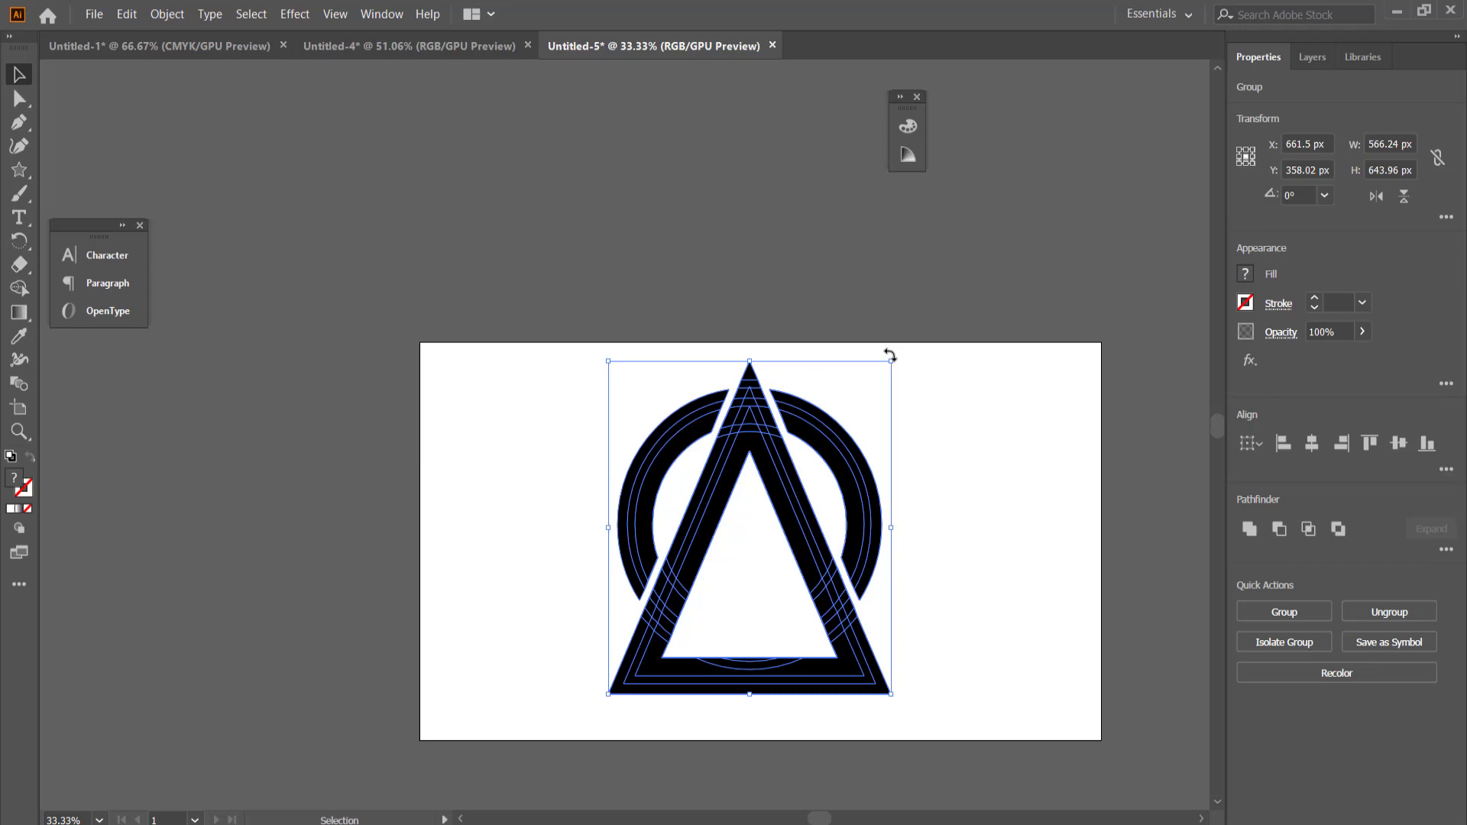
{"action": "left_click_drag", "start_coordinate": [890, 355], "coordinate": [611, 687]}
{"action": "left_click", "coordinate": [984, 444]}
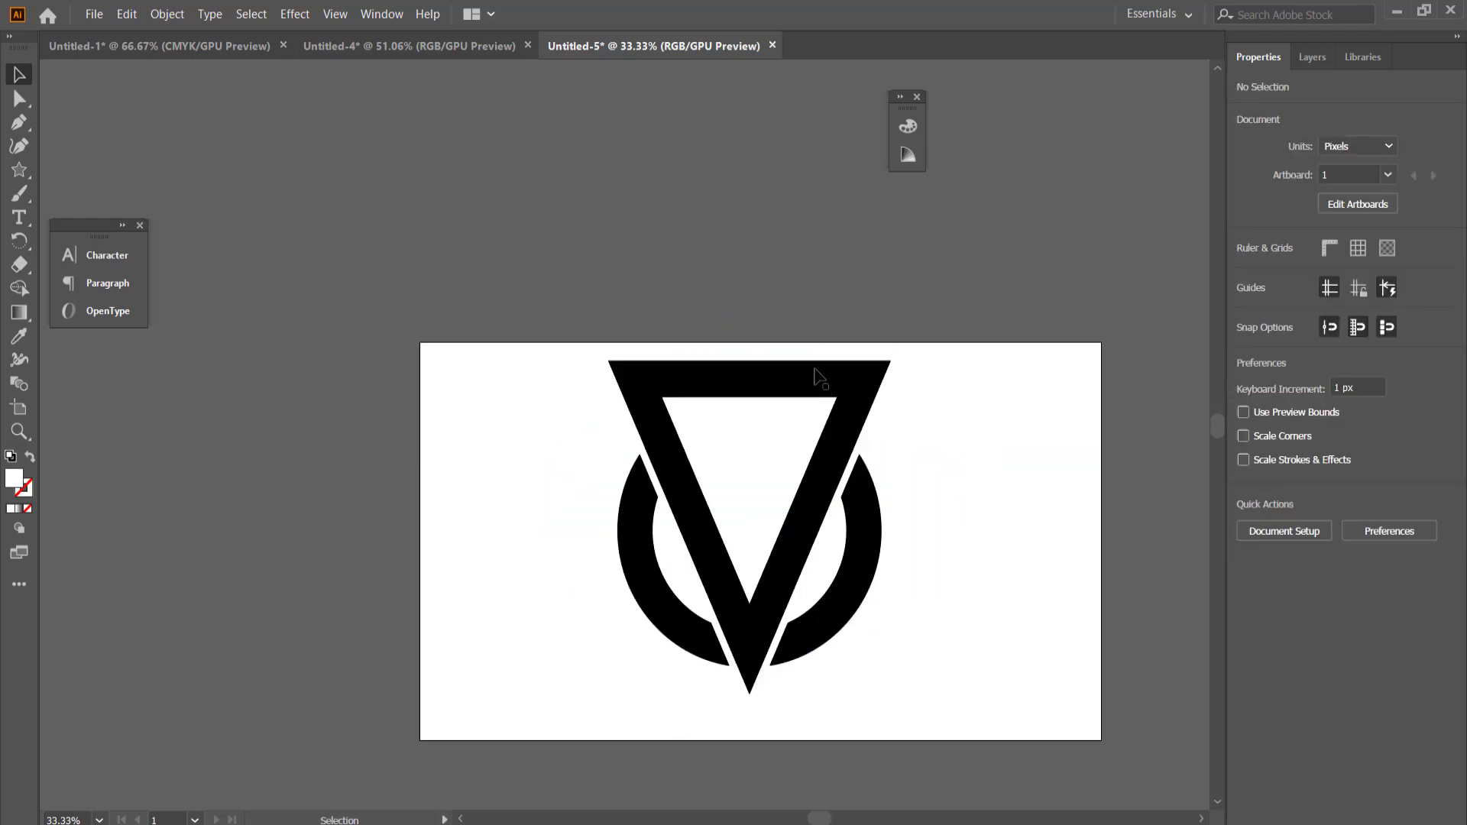
{"action": "key", "text": "a"}
{"action": "key", "text": "ctrl+a"}
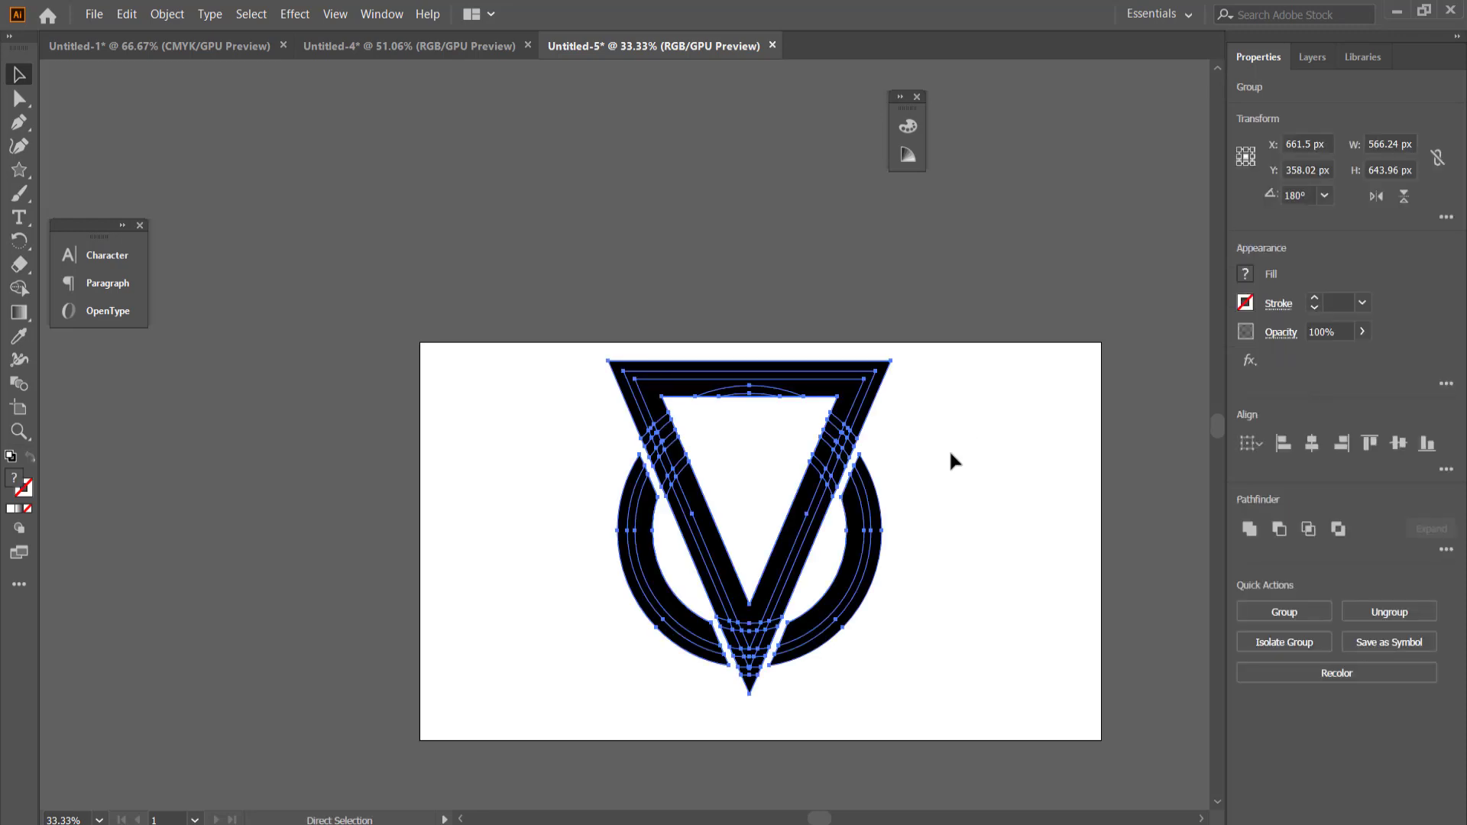
{"action": "key", "text": "v"}
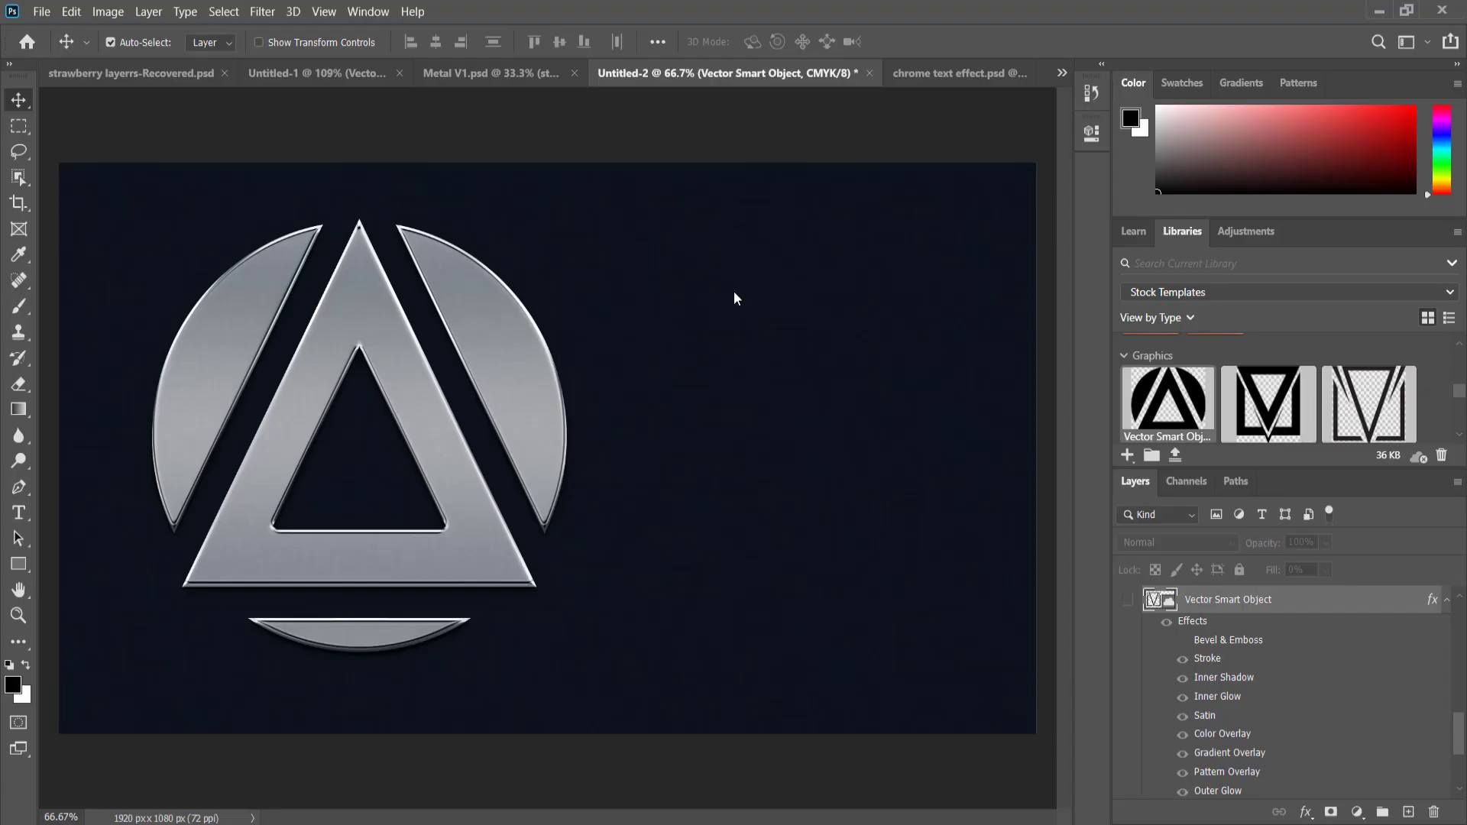
Create a new 1920 x 1080 Photoshop document and paste the logo as a smart object, moved left
{"action": "left_click", "coordinate": [42, 12]}
{"action": "left_click", "coordinate": [60, 30]}
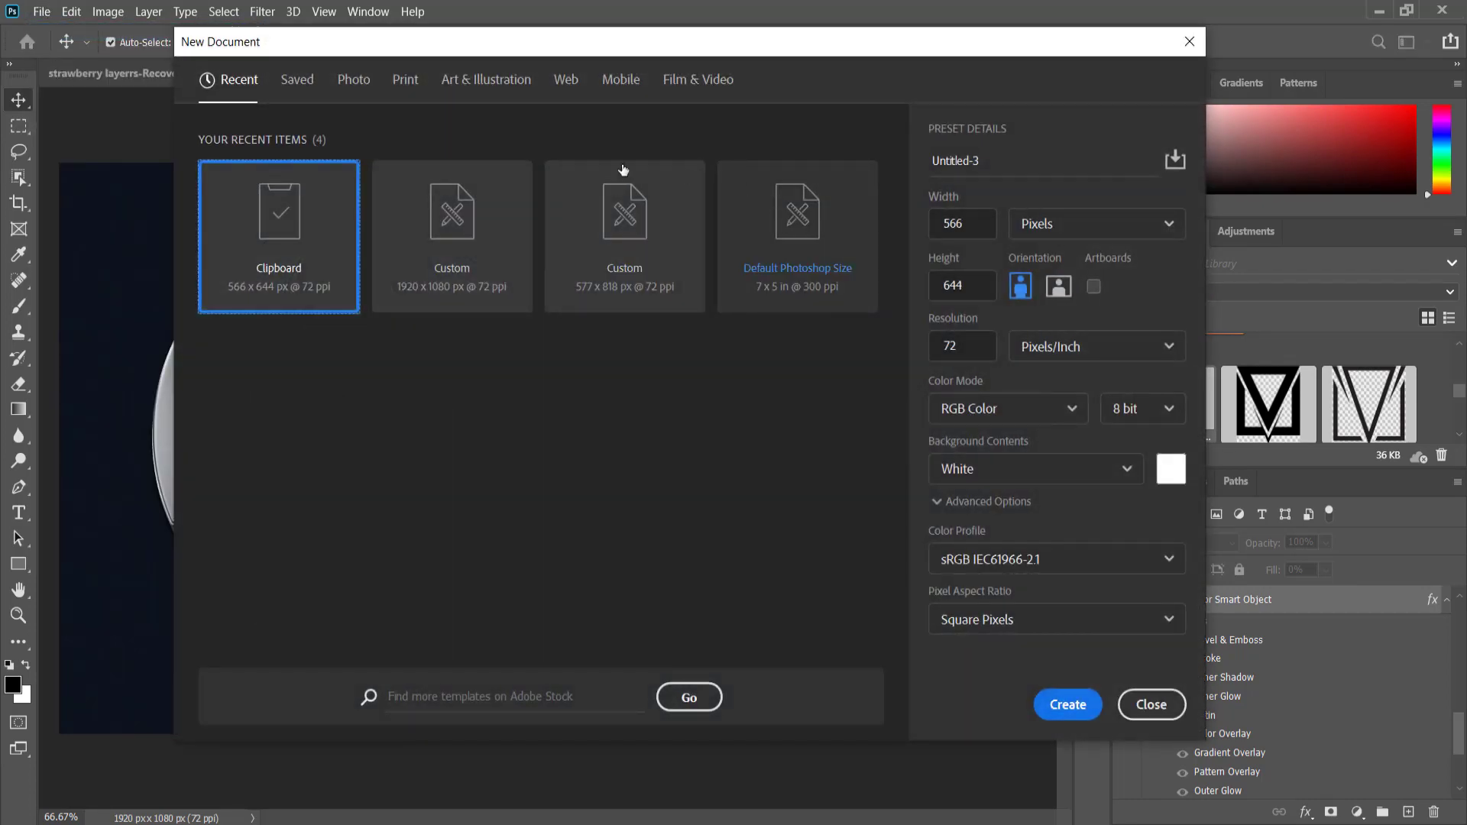
{"action": "left_click", "coordinate": [401, 207]}
{"action": "left_click", "coordinate": [1067, 705]}
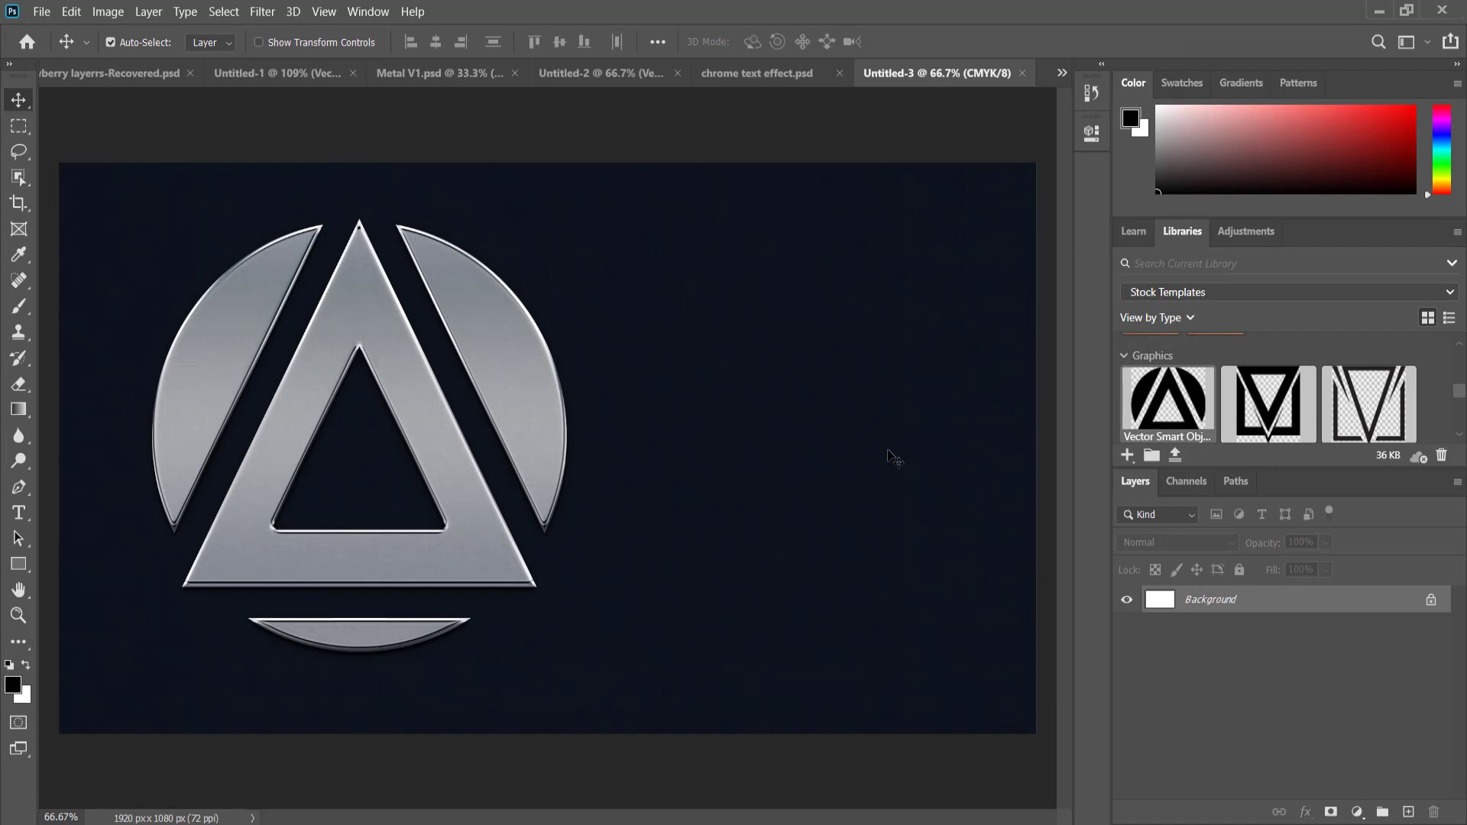
{"action": "key", "text": "ctrl+v"}
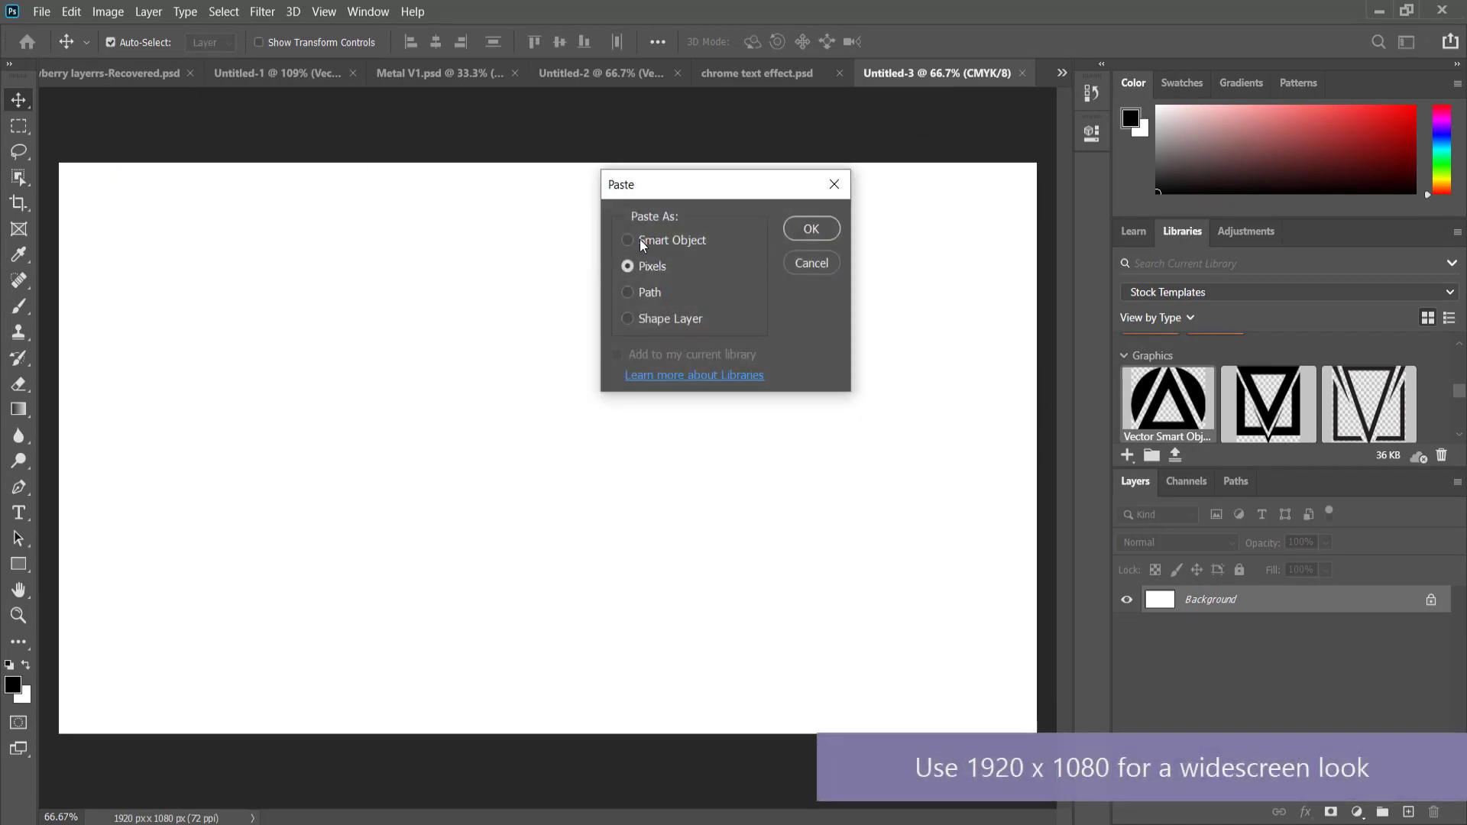
{"action": "left_click", "coordinate": [804, 232]}
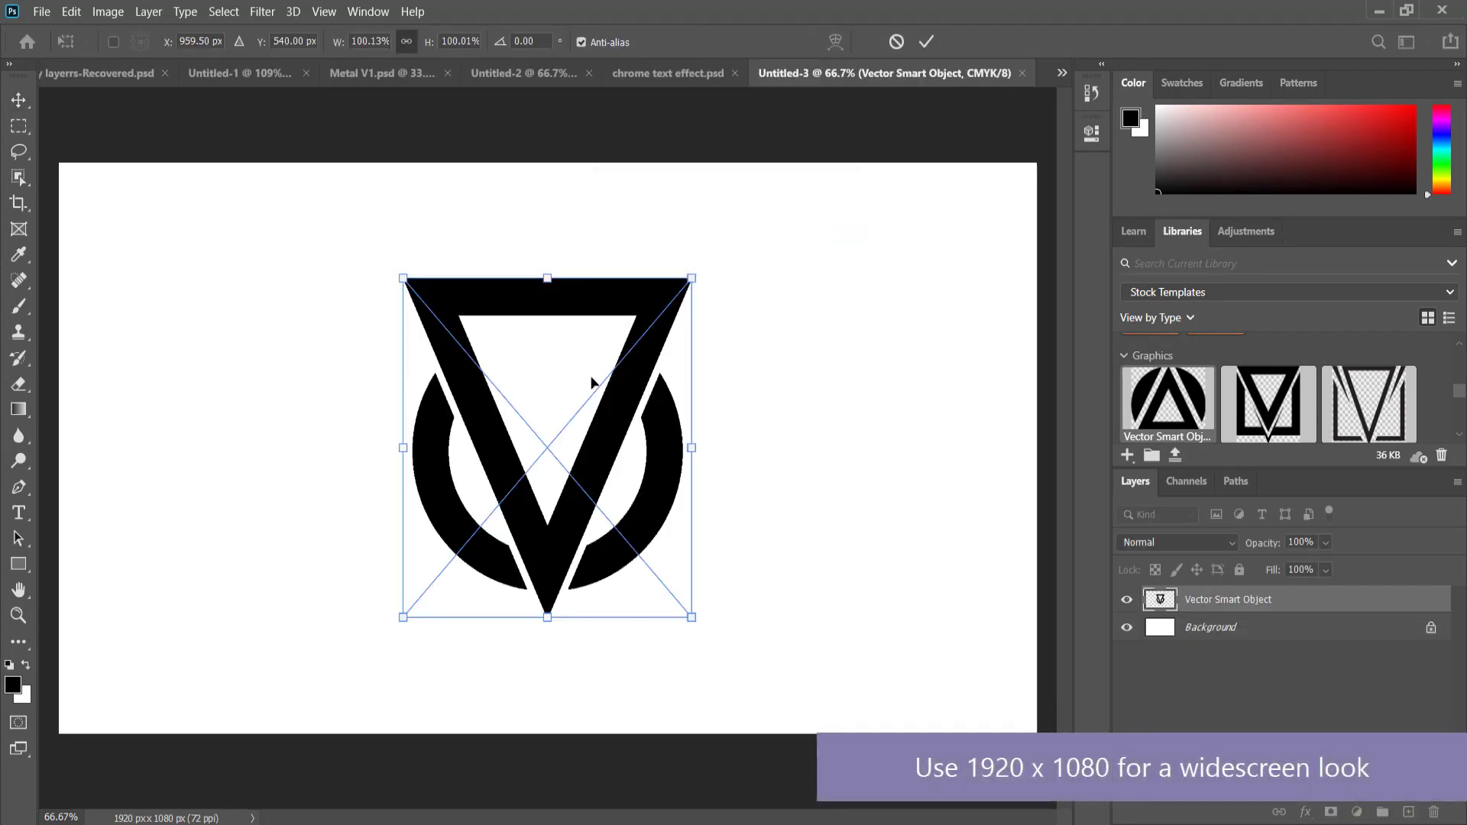
{"action": "left_click_drag", "start_coordinate": [474, 294], "coordinate": [273, 278]}
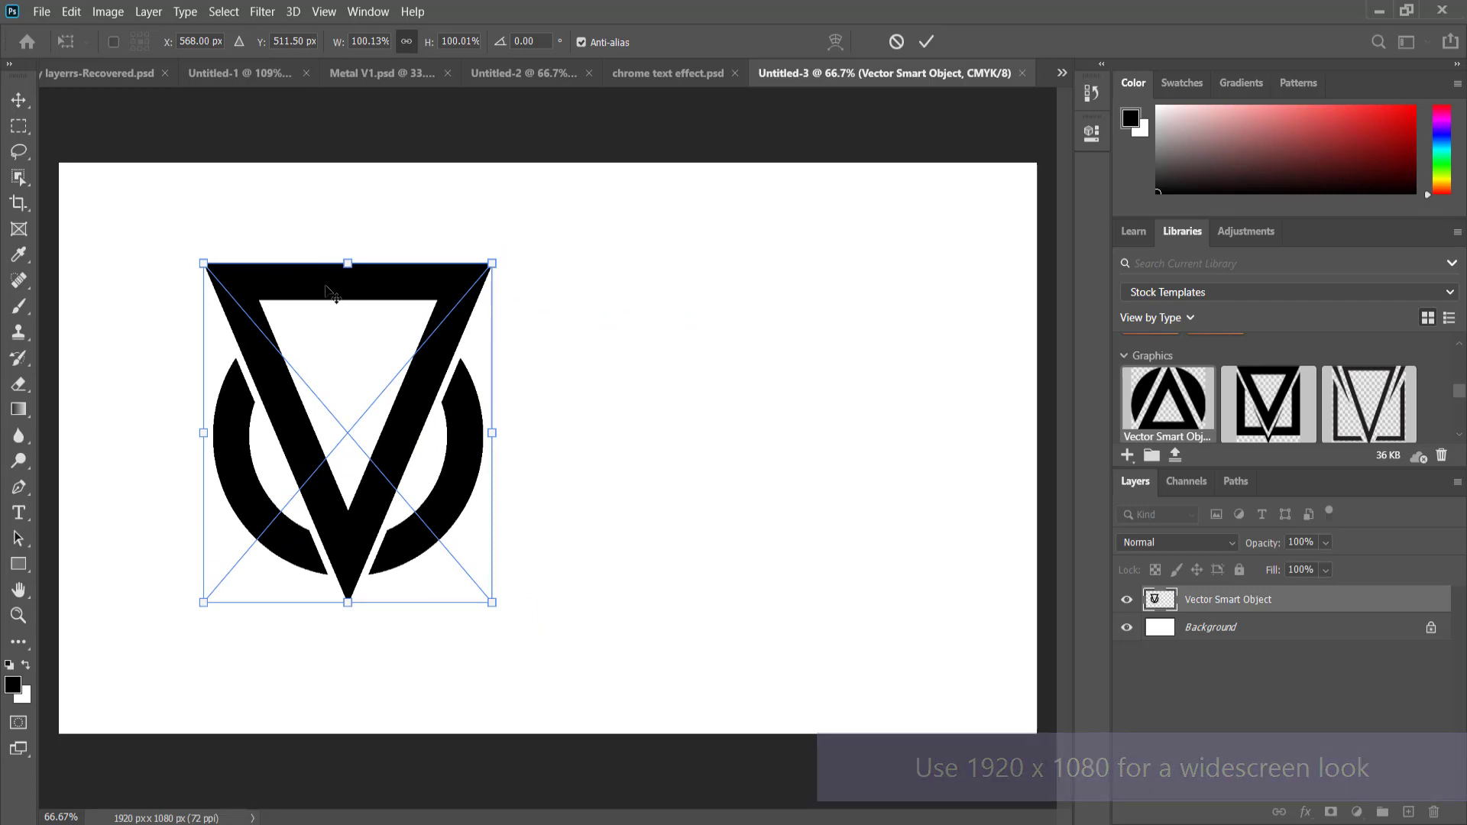
{"action": "key", "text": "Return"}
Scale the logo to about 148%, reposition it, then shrink it to about 135.5% and nudge it
{"action": "key", "text": "ctrl+t"}
{"action": "left_click_drag", "start_coordinate": [499, 606], "coordinate": [710, 802]}
{"action": "key", "text": "Return"}
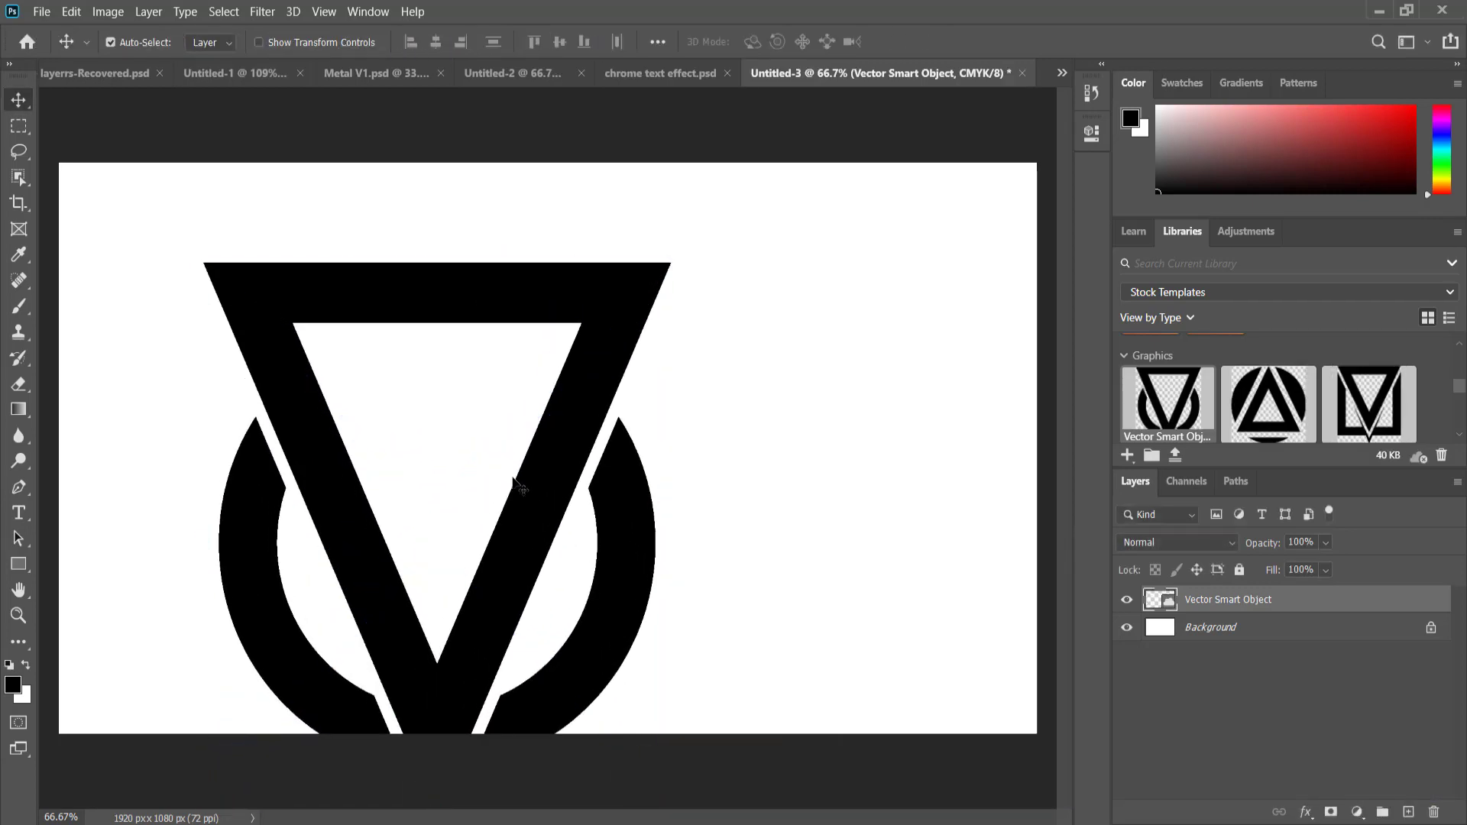
{"action": "left_click", "coordinate": [489, 442]}
{"action": "left_click_drag", "start_coordinate": [489, 442], "coordinate": [388, 361]}
{"action": "key", "text": "ctrl+t"}
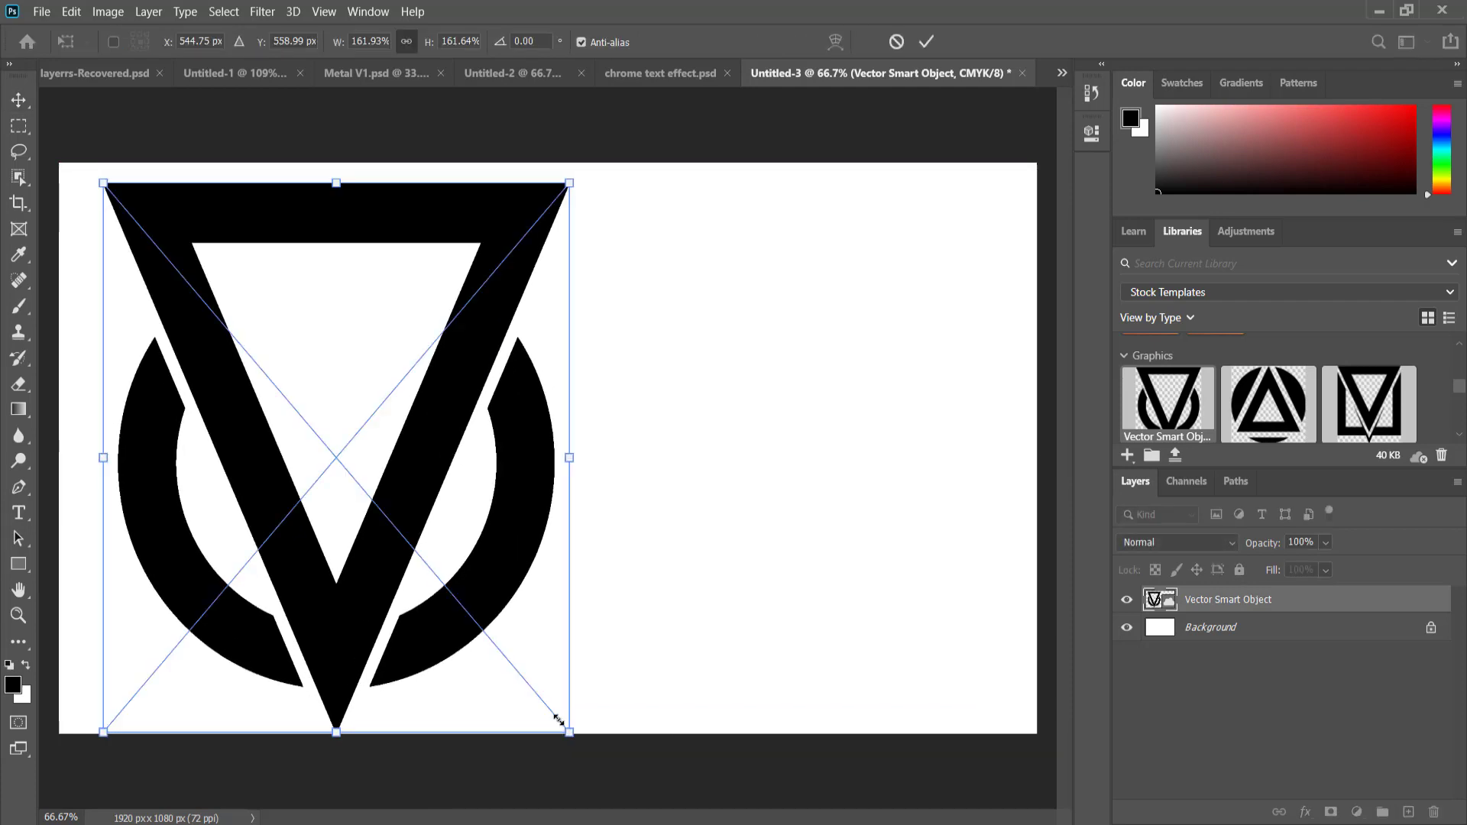
{"action": "left_click_drag", "start_coordinate": [558, 721], "coordinate": [482, 631]}
{"action": "left_click_drag", "start_coordinate": [433, 223], "coordinate": [386, 239]}
{"action": "key", "text": "Return"}
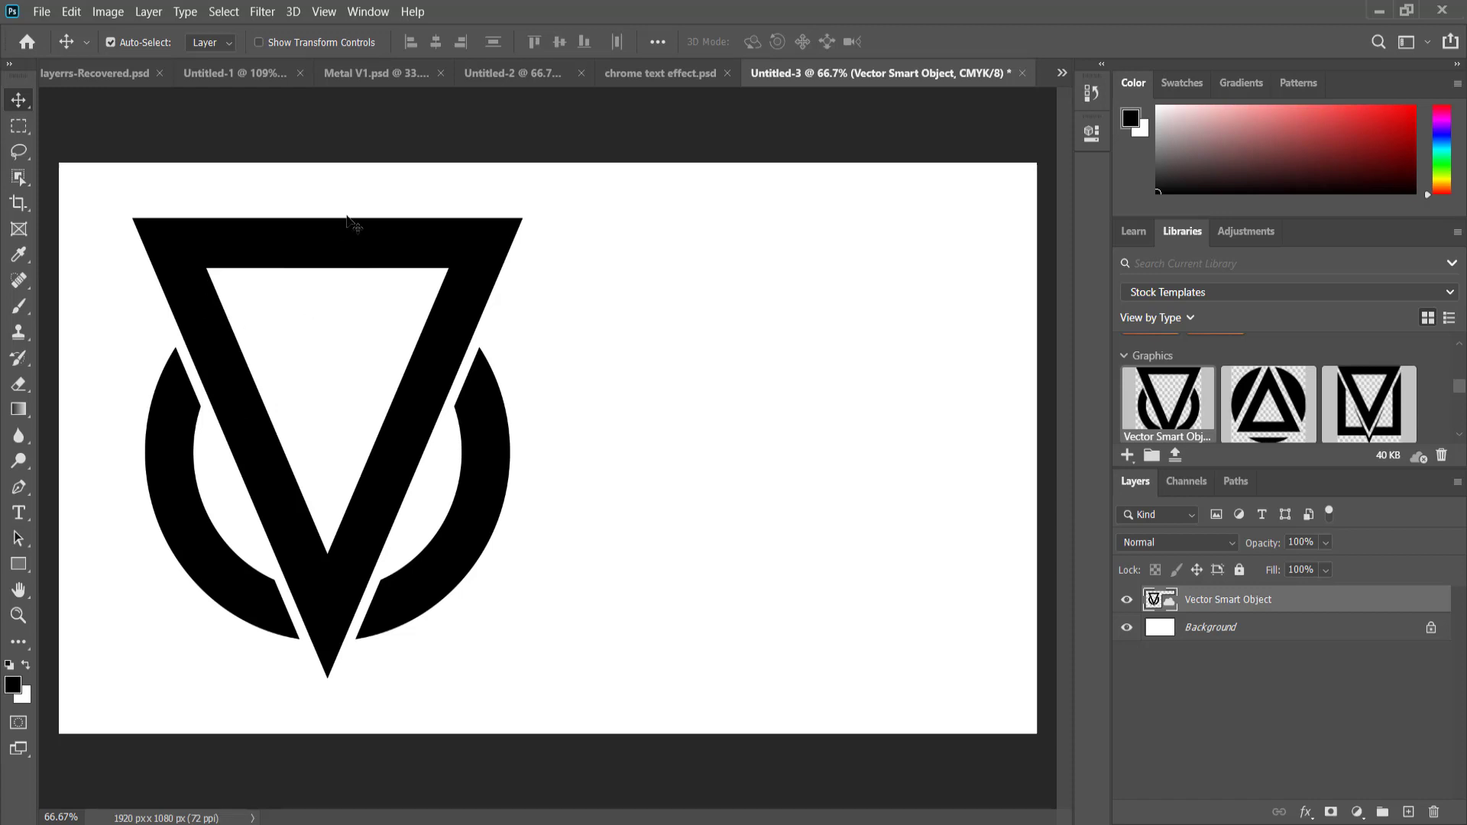
{"action": "left_click", "coordinate": [527, 74]}
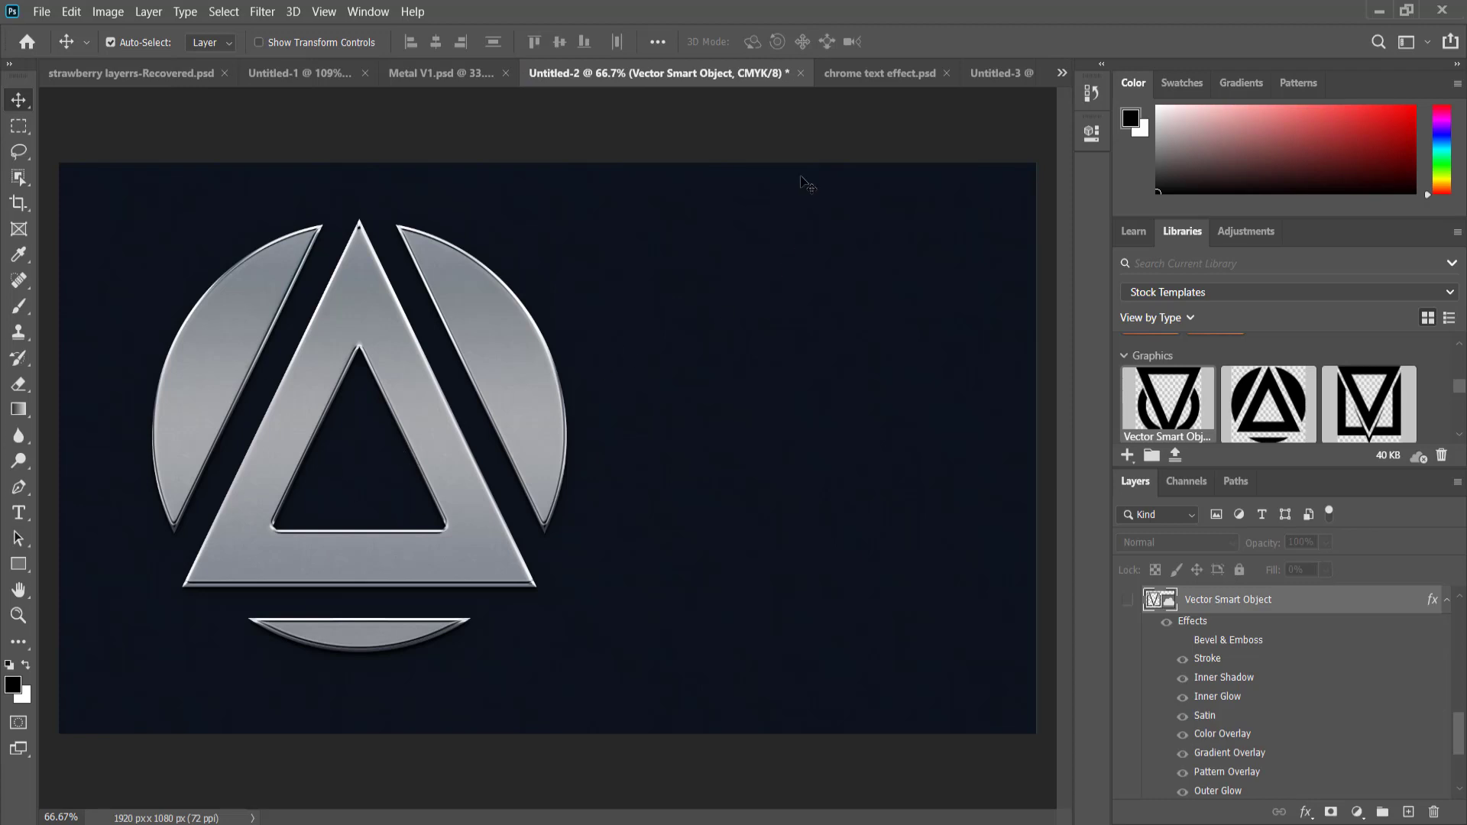
{"action": "left_click", "coordinate": [852, 77]}
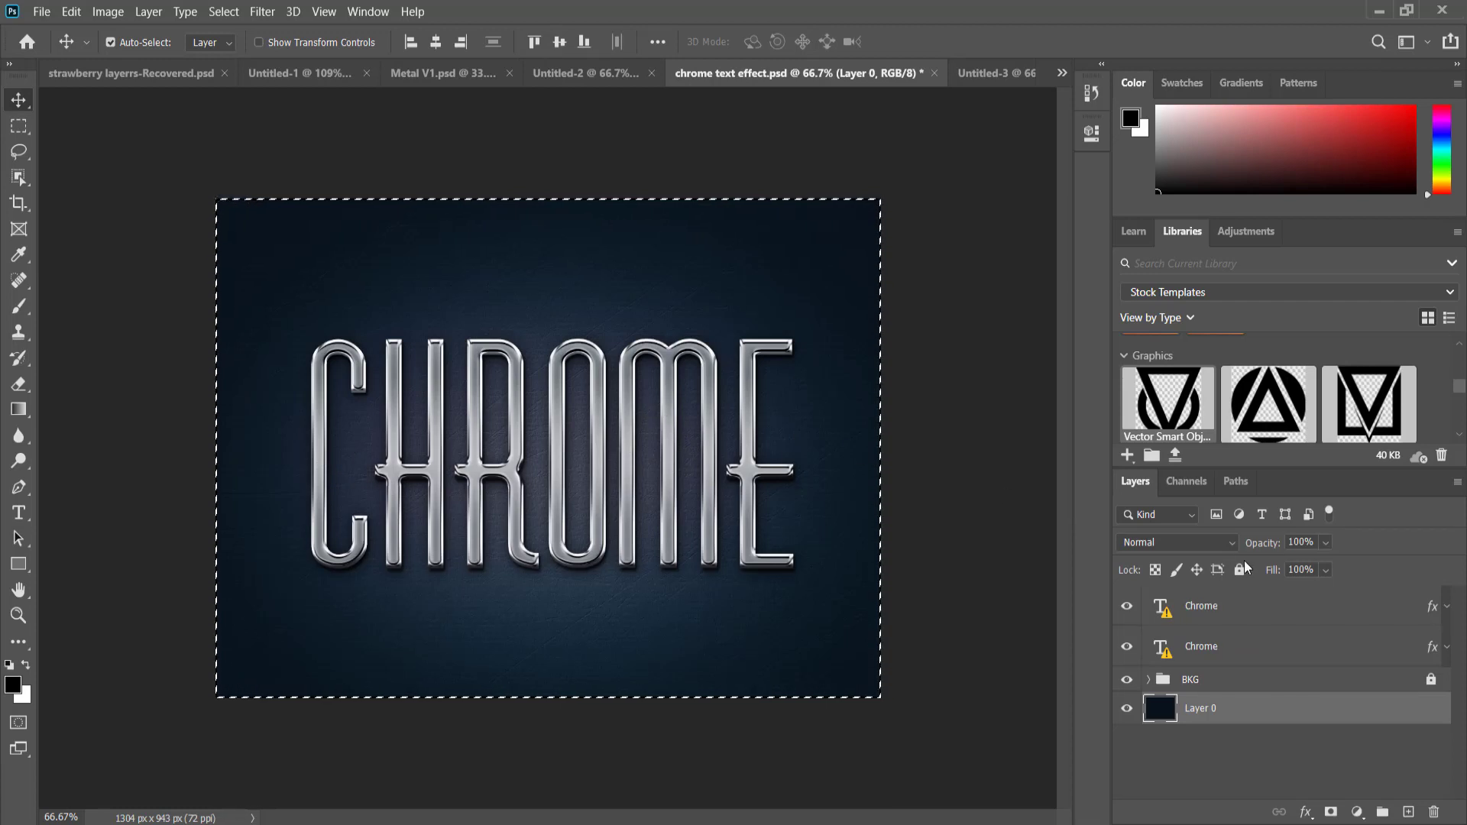
{"action": "left_click", "coordinate": [1446, 648]}
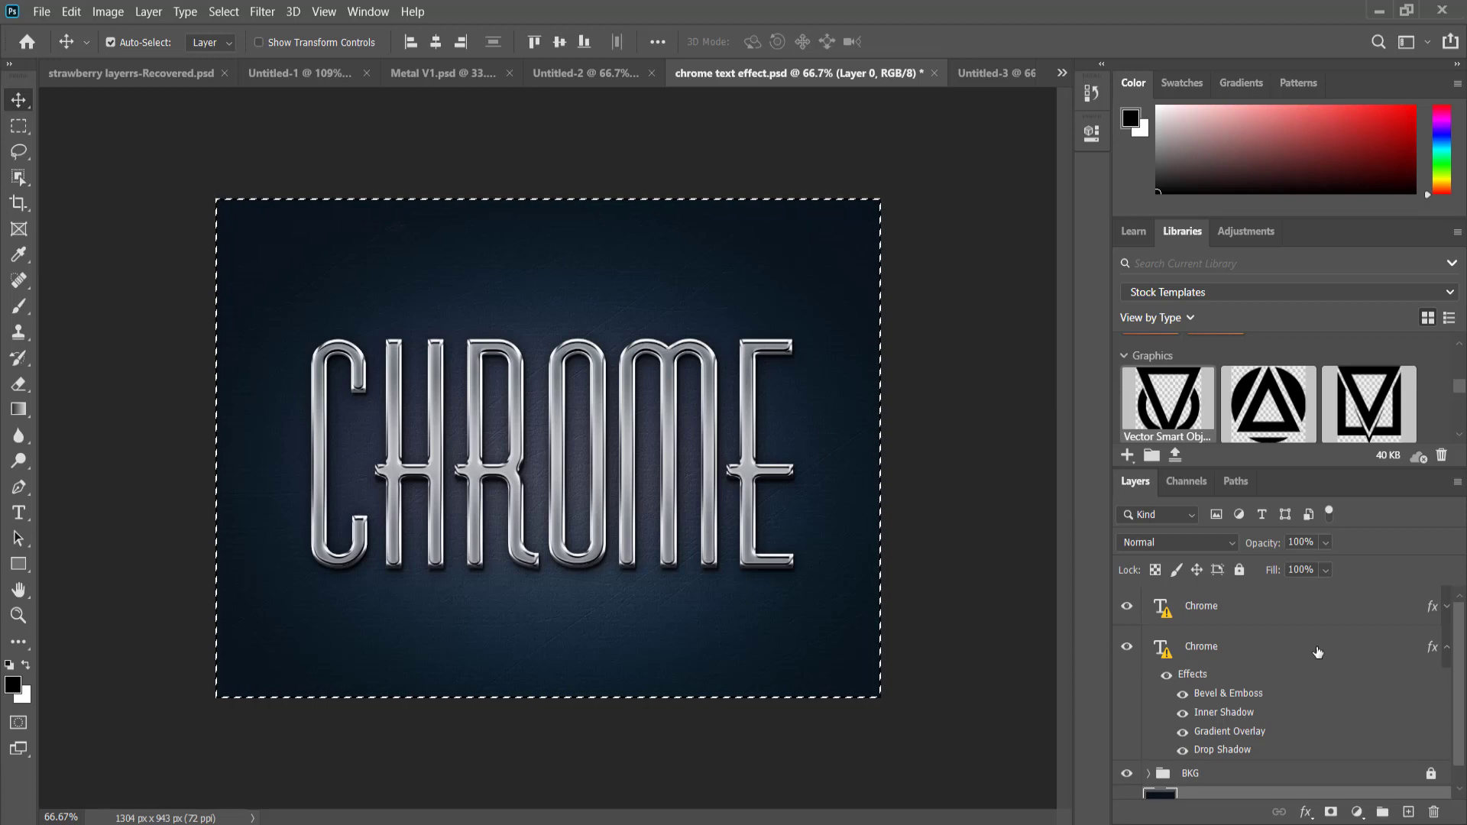
{"action": "left_click", "coordinate": [1128, 648]}
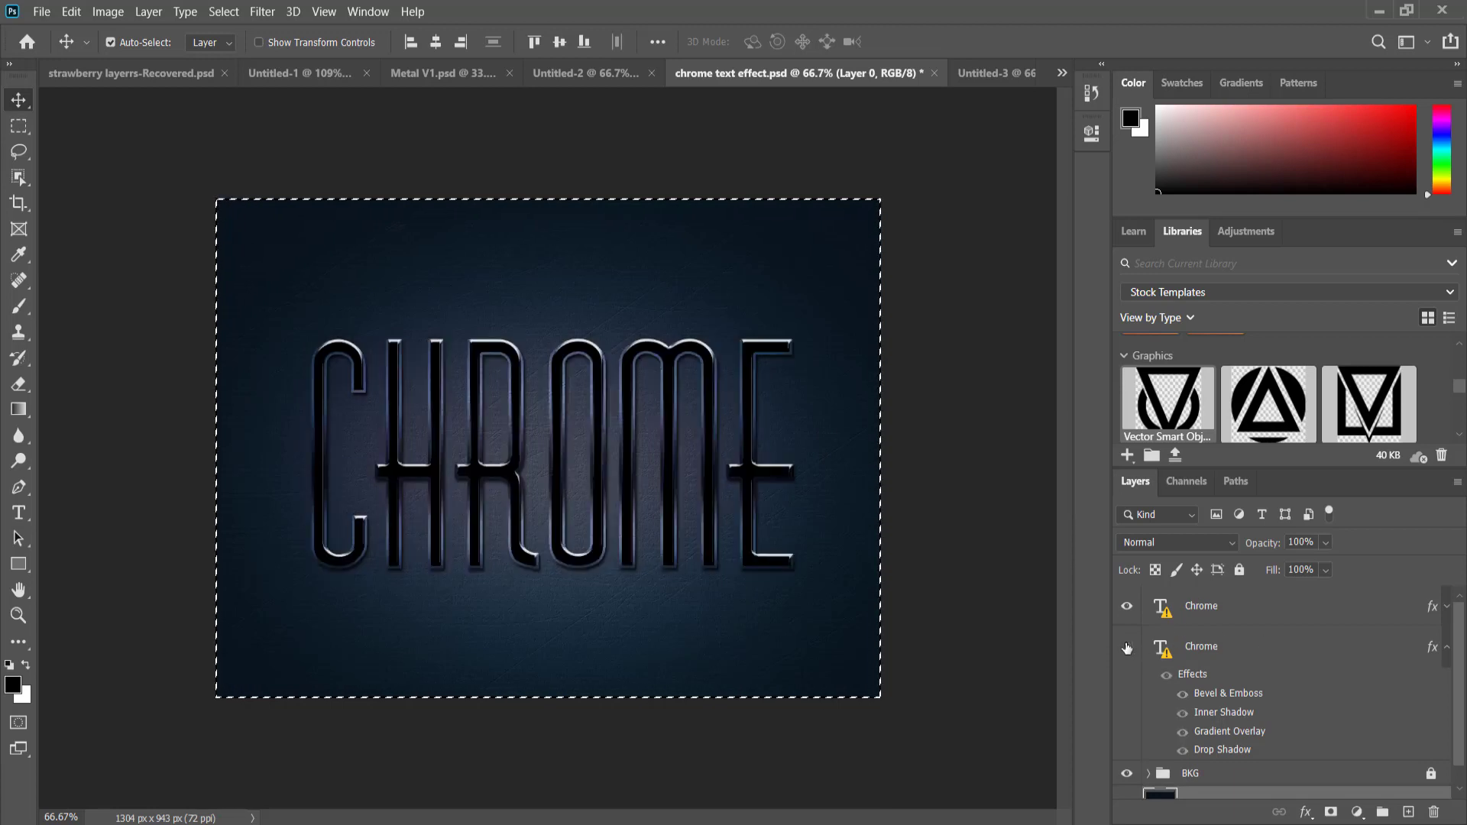
{"action": "left_click", "coordinate": [1126, 648]}
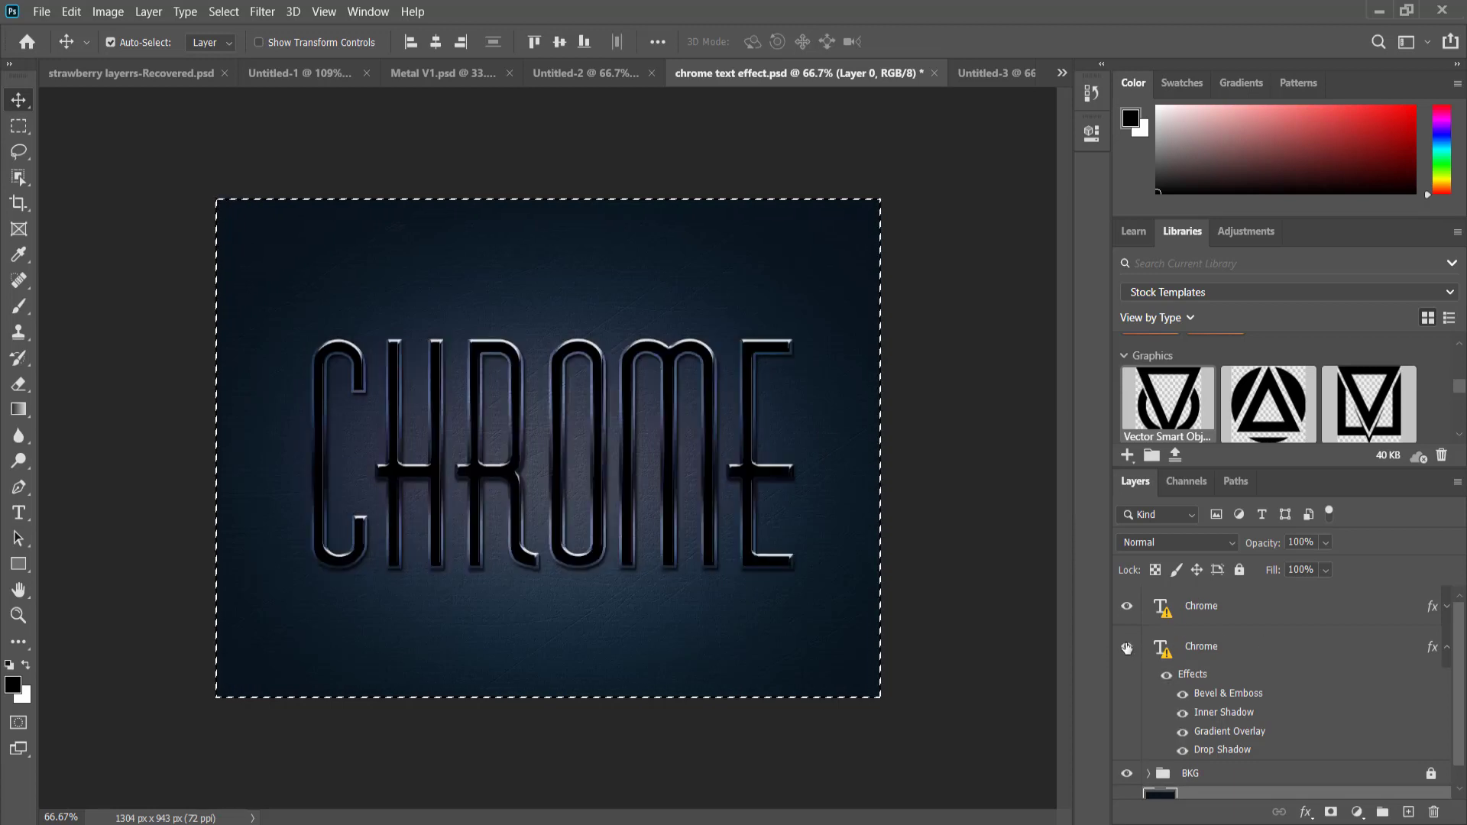
{"action": "left_click", "coordinate": [994, 73]}
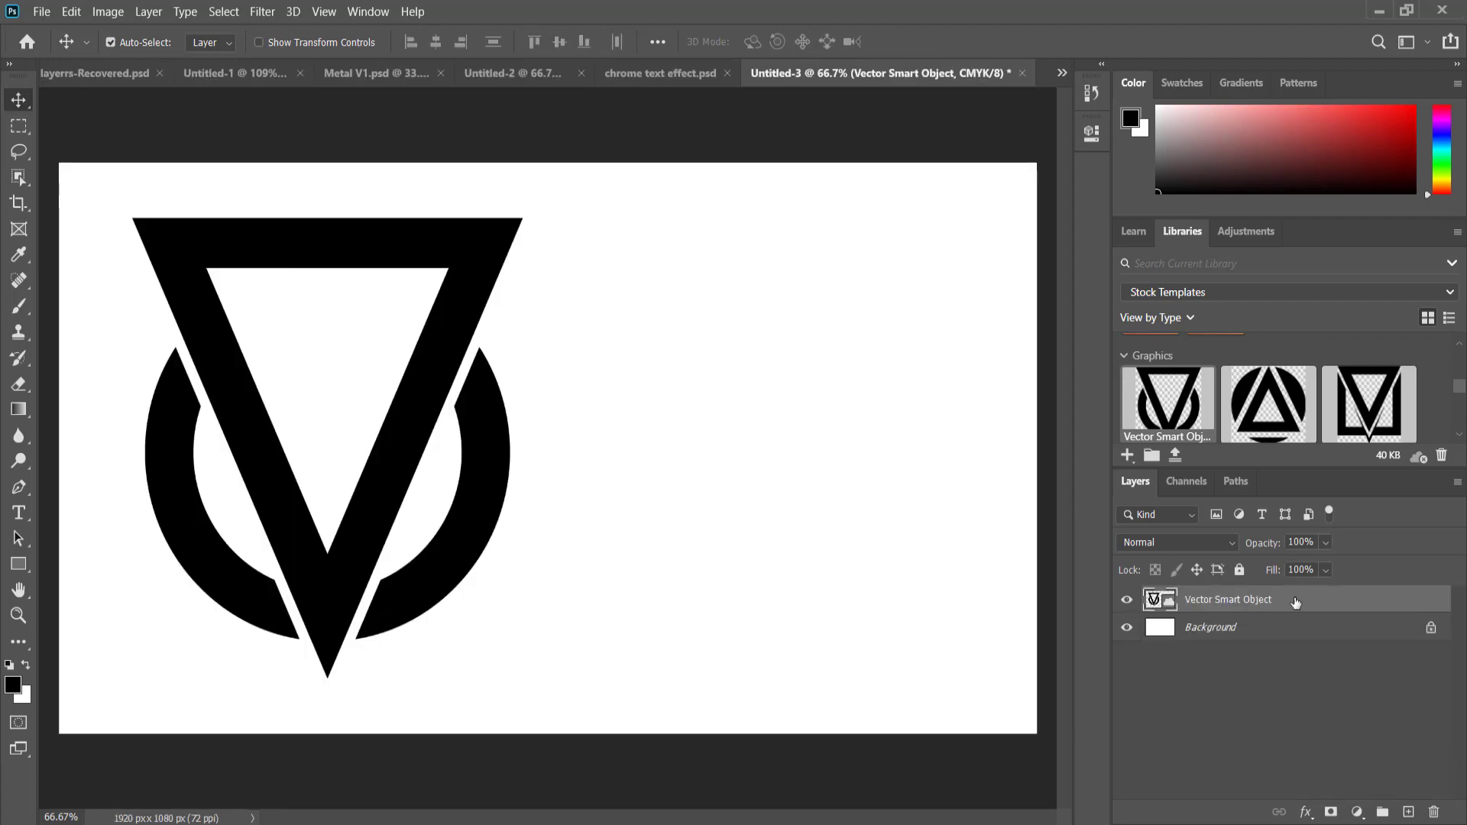
Duplicate the logo layer and paste the Chrome layer's style onto the original logo layer
{"action": "key", "text": "ctrl+j"}
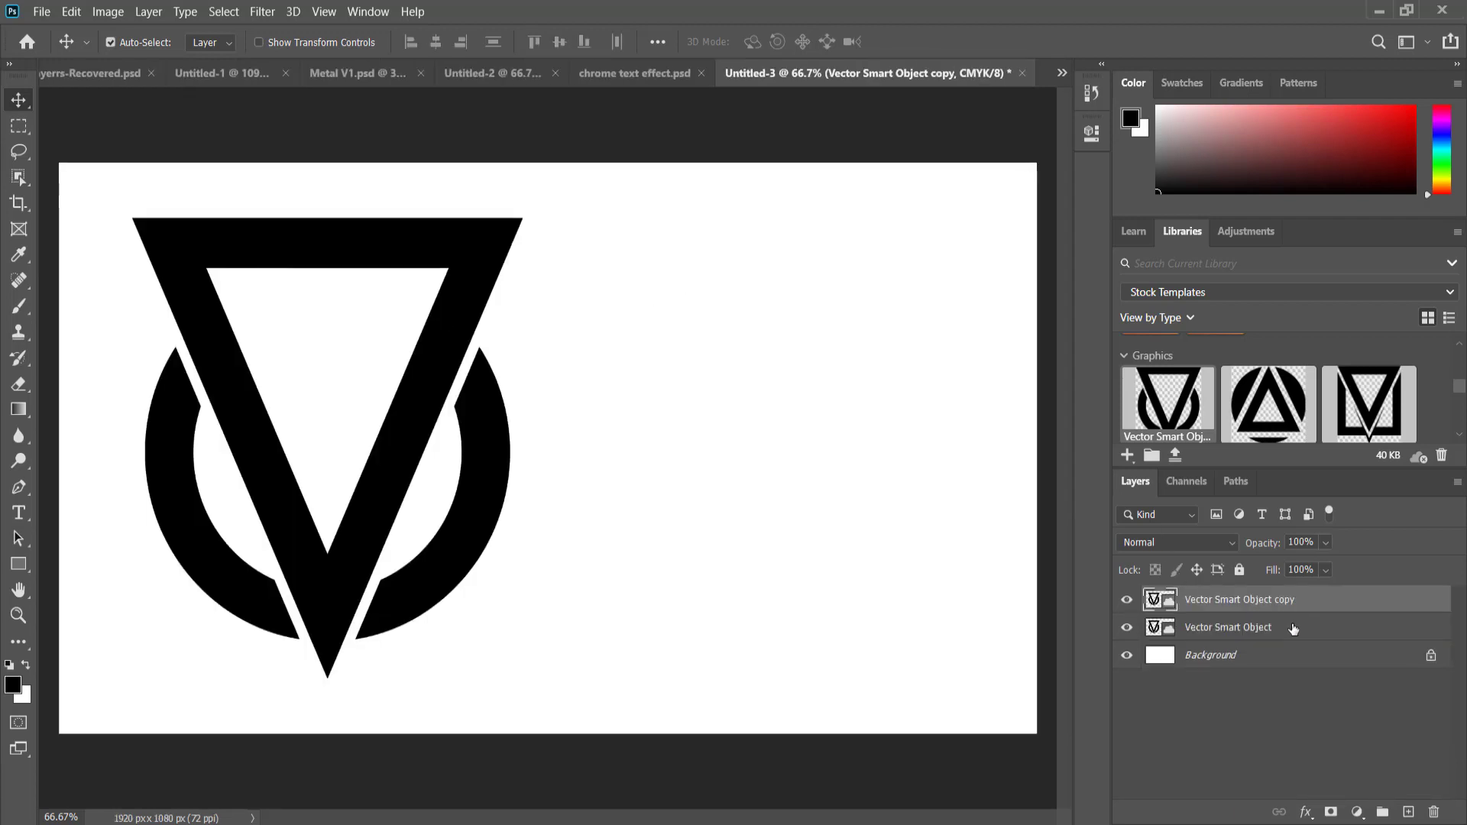
{"action": "left_click", "coordinate": [1293, 628]}
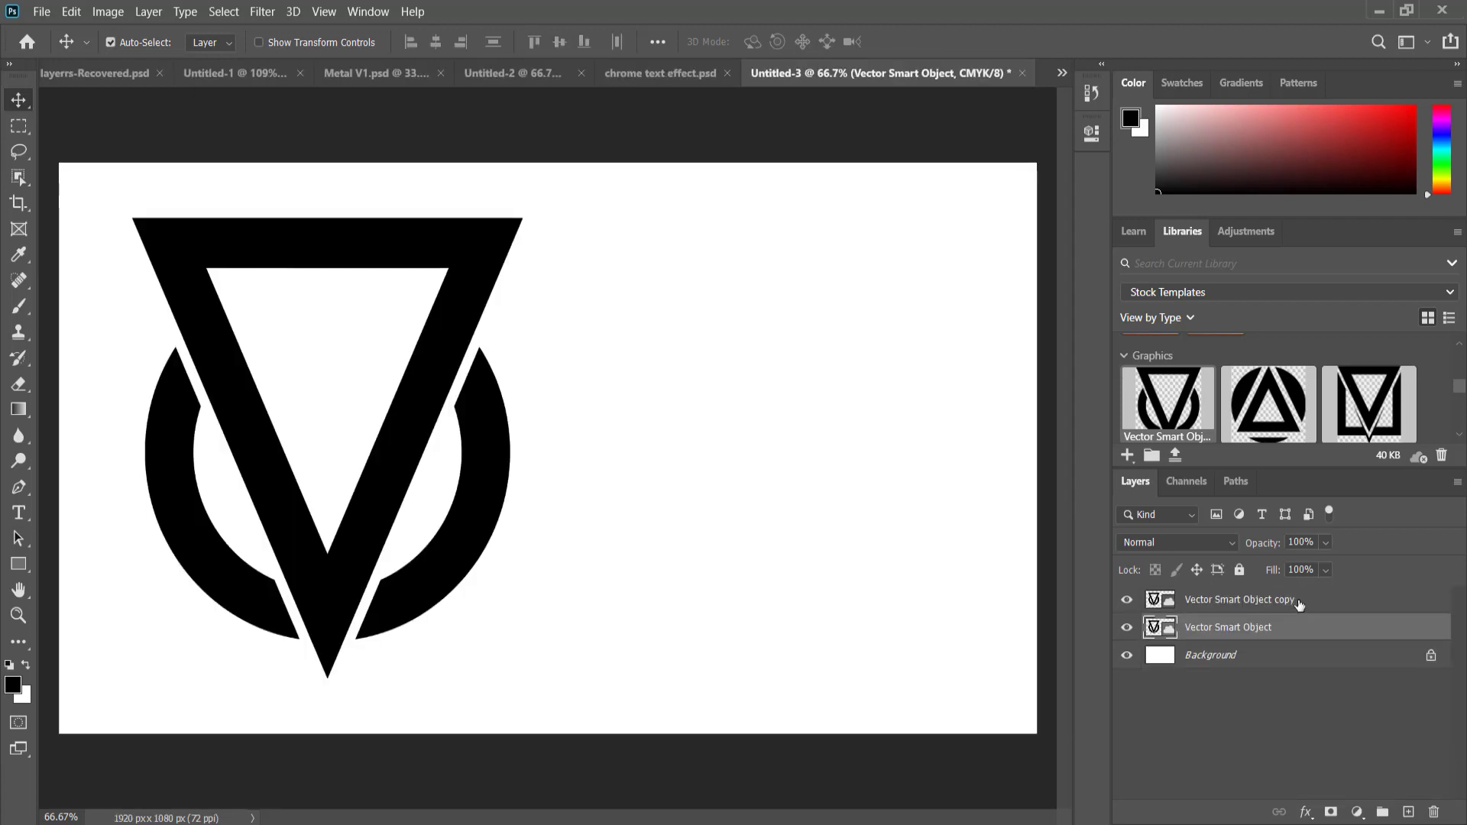
{"action": "left_click", "coordinate": [652, 74]}
{"action": "left_click", "coordinate": [1335, 640]}
{"action": "right_click", "coordinate": [1337, 635]}
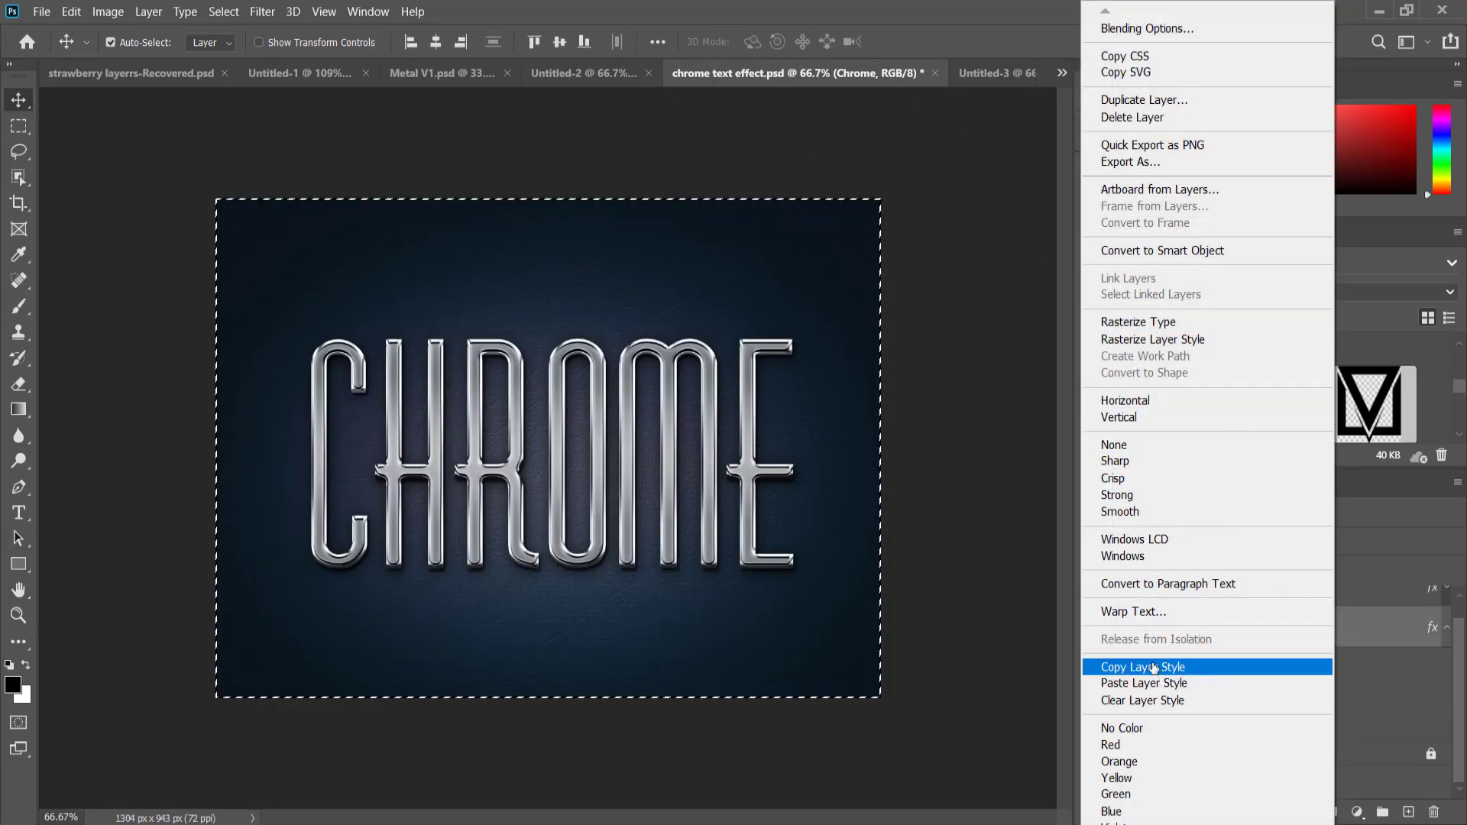
{"action": "left_click", "coordinate": [1154, 668]}
{"action": "left_click", "coordinate": [998, 73]}
{"action": "right_click", "coordinate": [1333, 628]}
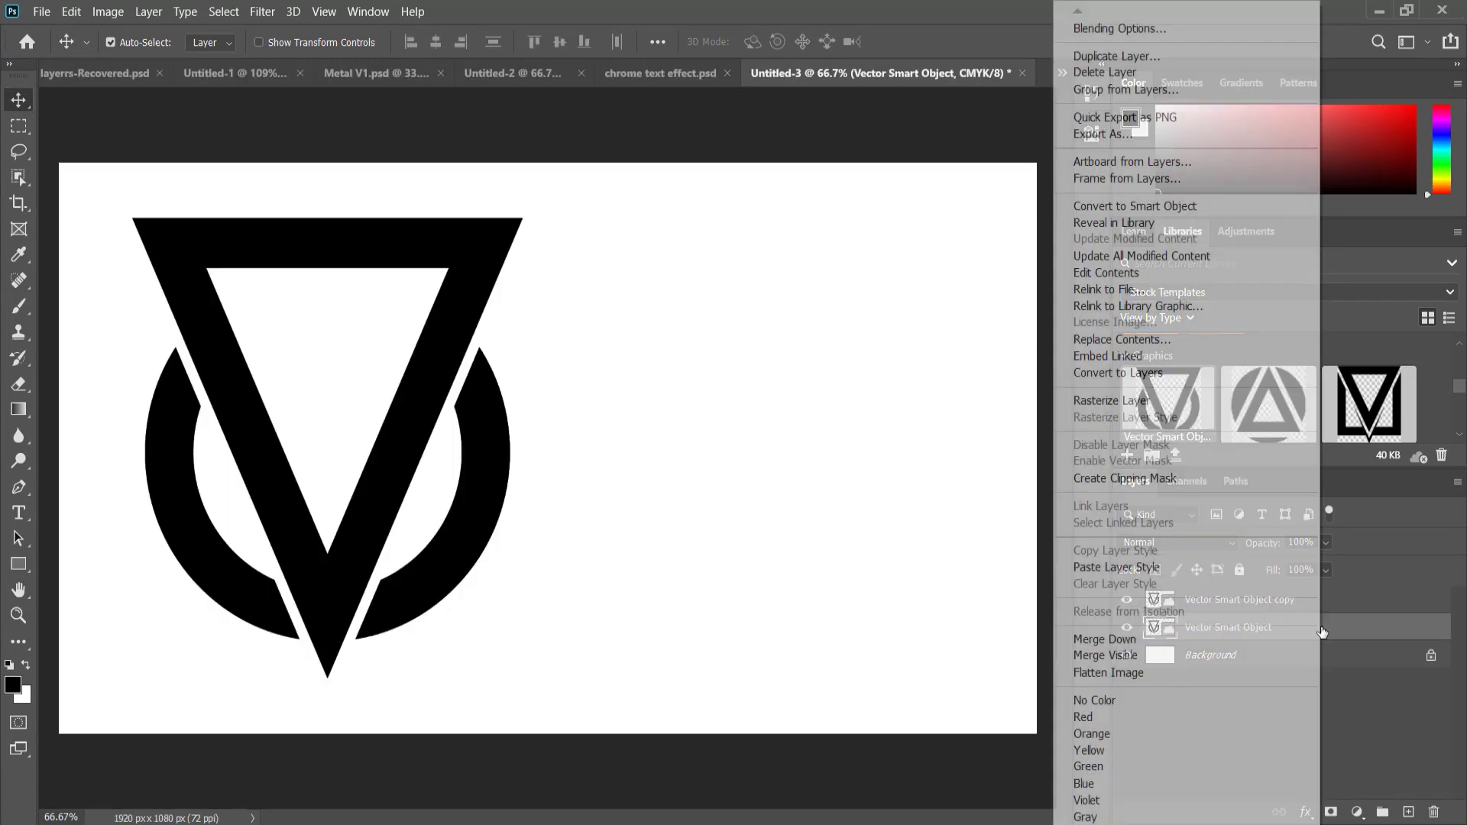
{"action": "left_click", "coordinate": [1169, 569]}
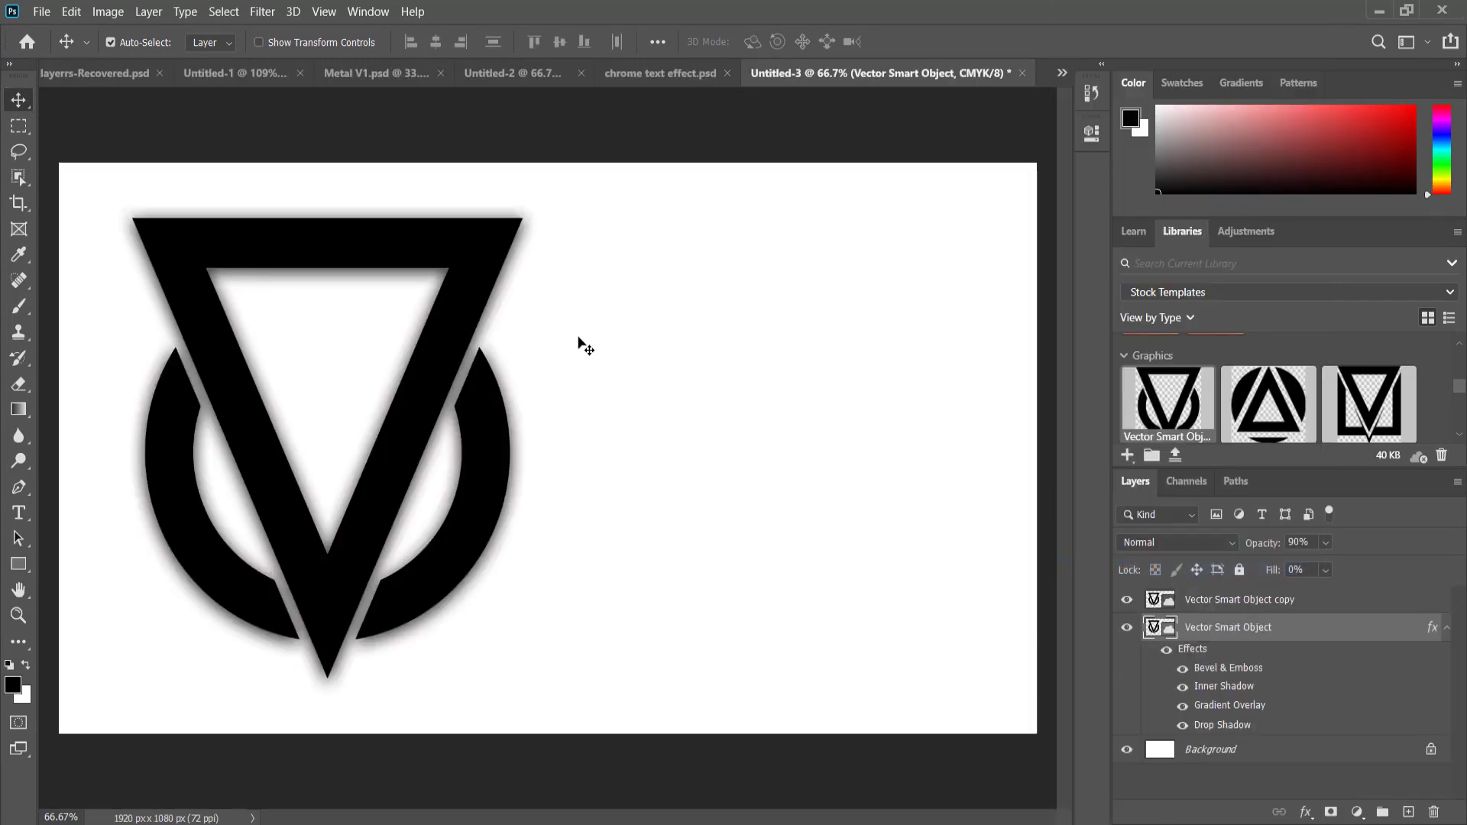
Copy the top Chrome layer's style and paste it onto the duplicated logo layer
{"action": "left_click", "coordinate": [1254, 599]}
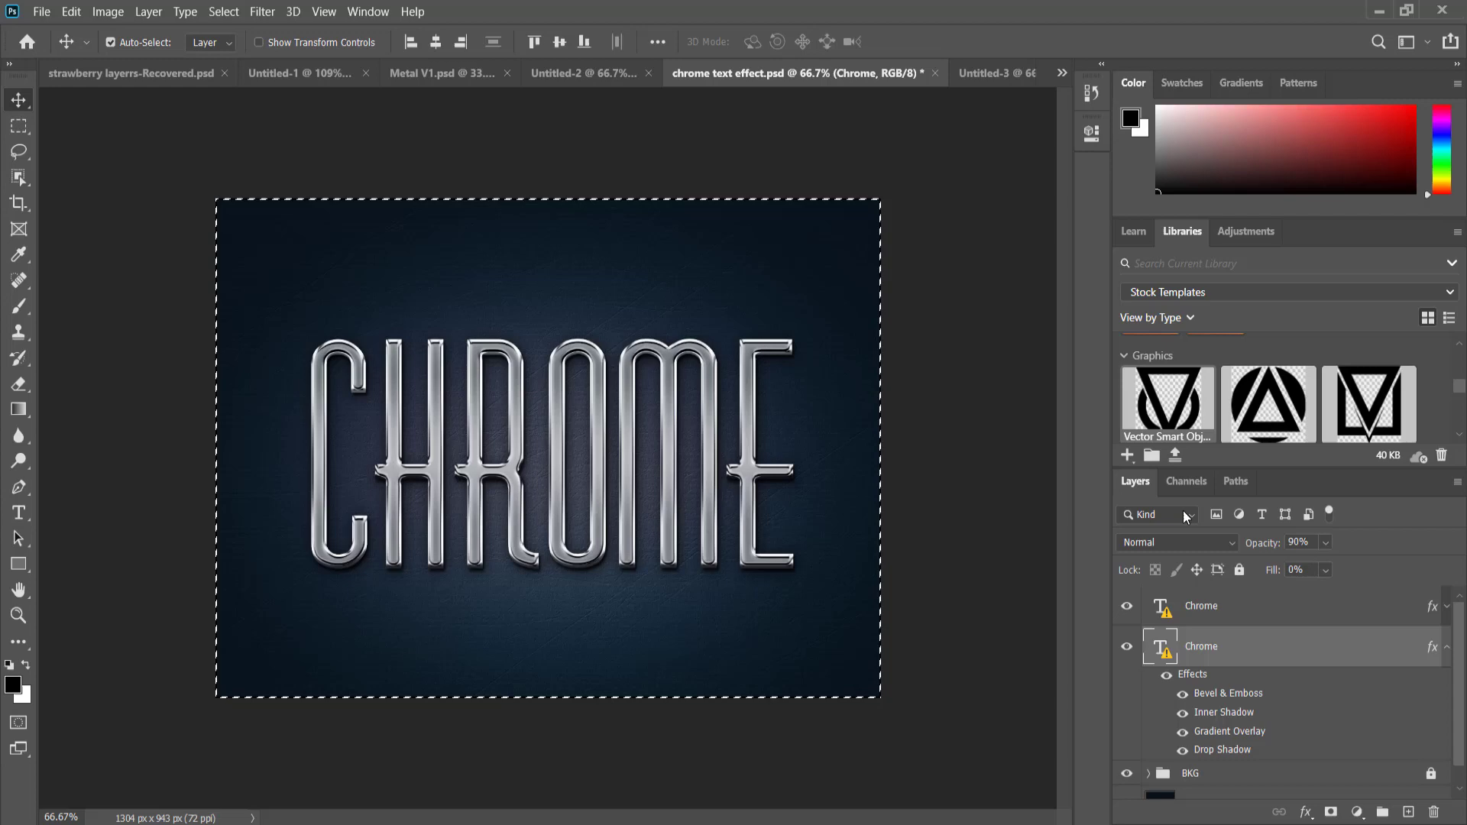
{"action": "right_click", "coordinate": [1202, 600]}
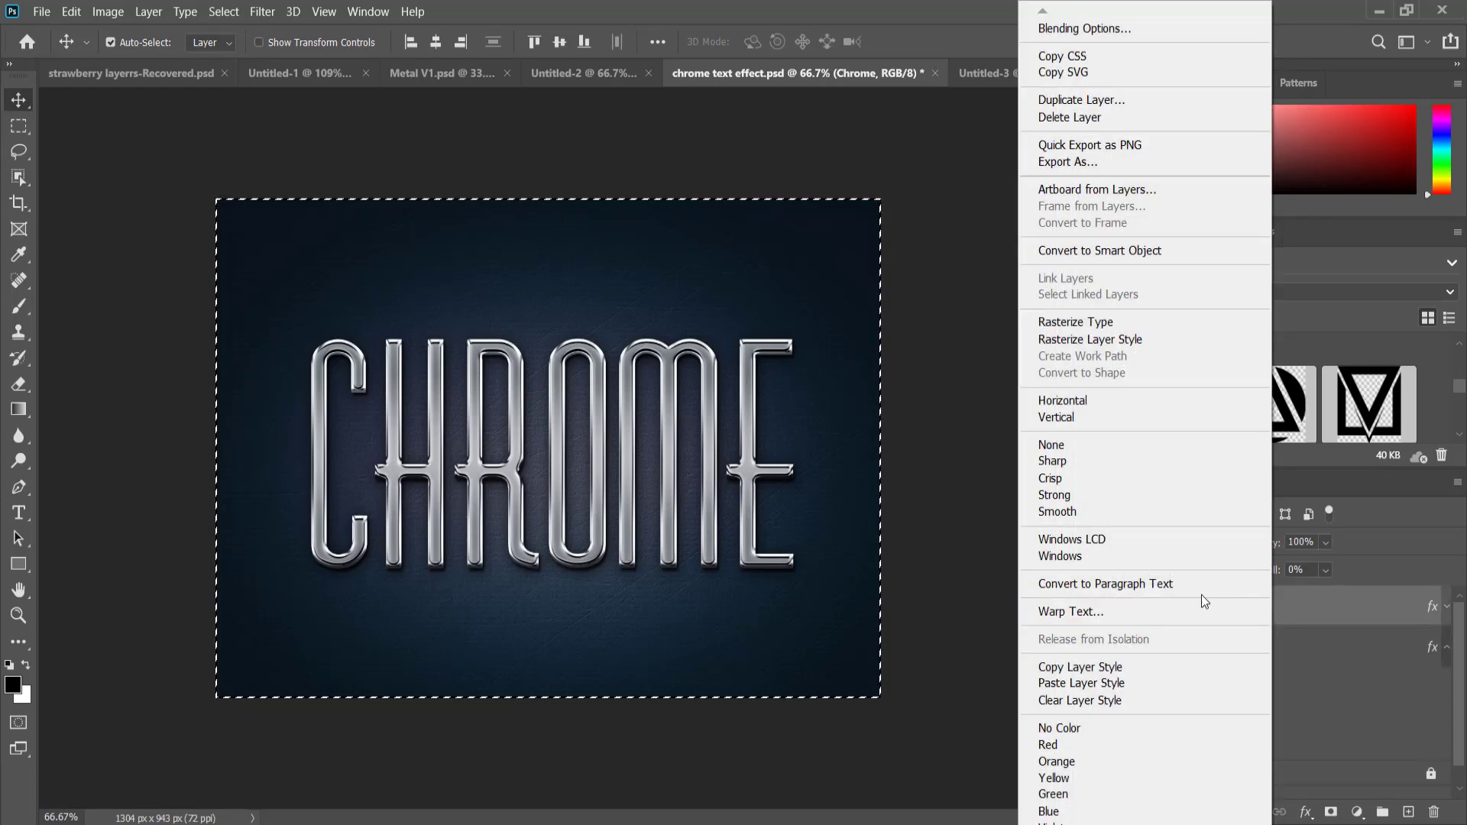
{"action": "left_click", "coordinate": [1127, 665]}
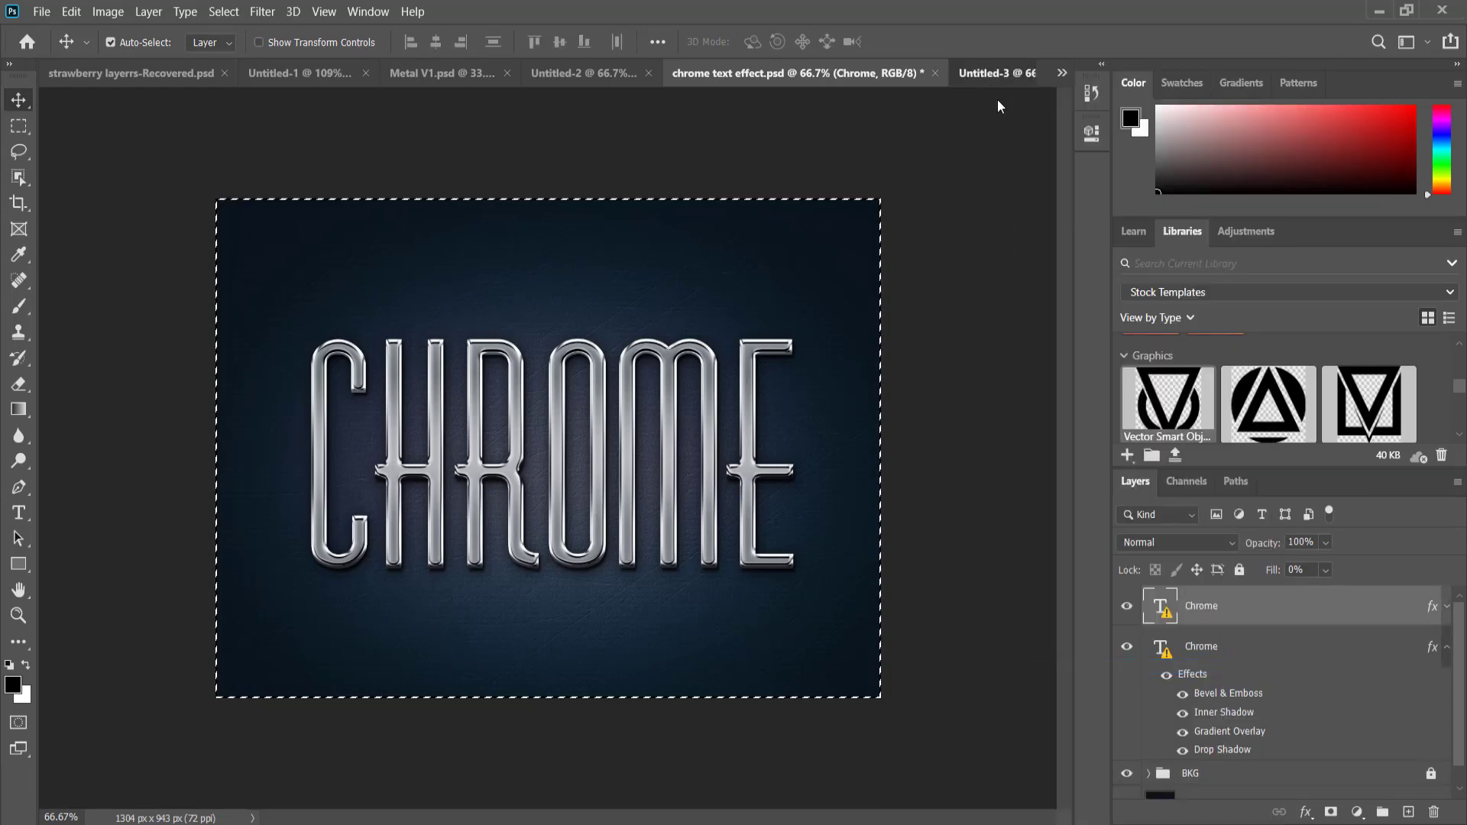
{"action": "left_click", "coordinate": [994, 73]}
{"action": "right_click", "coordinate": [1356, 600]}
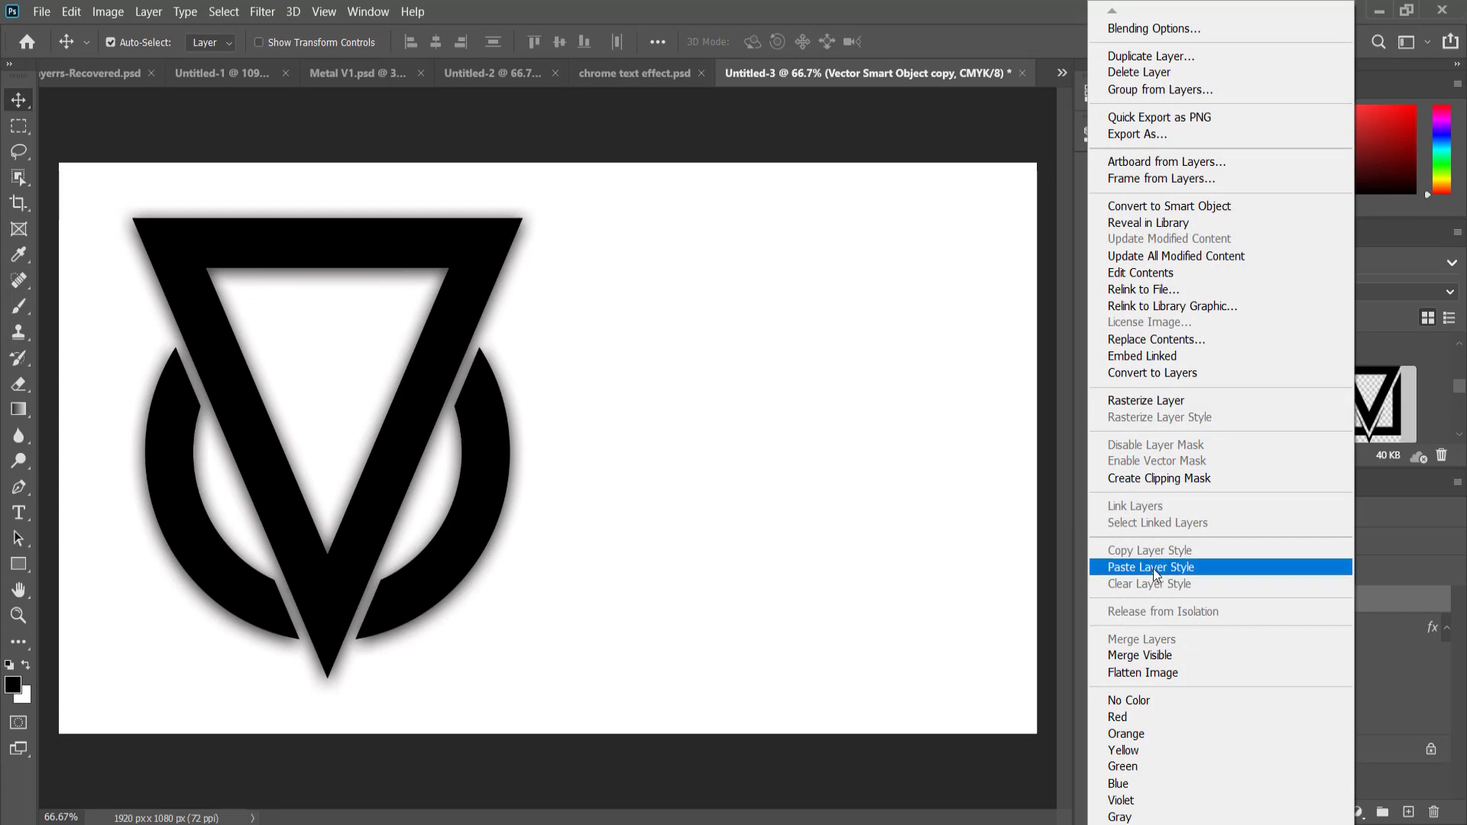
{"action": "left_click", "coordinate": [1153, 568]}
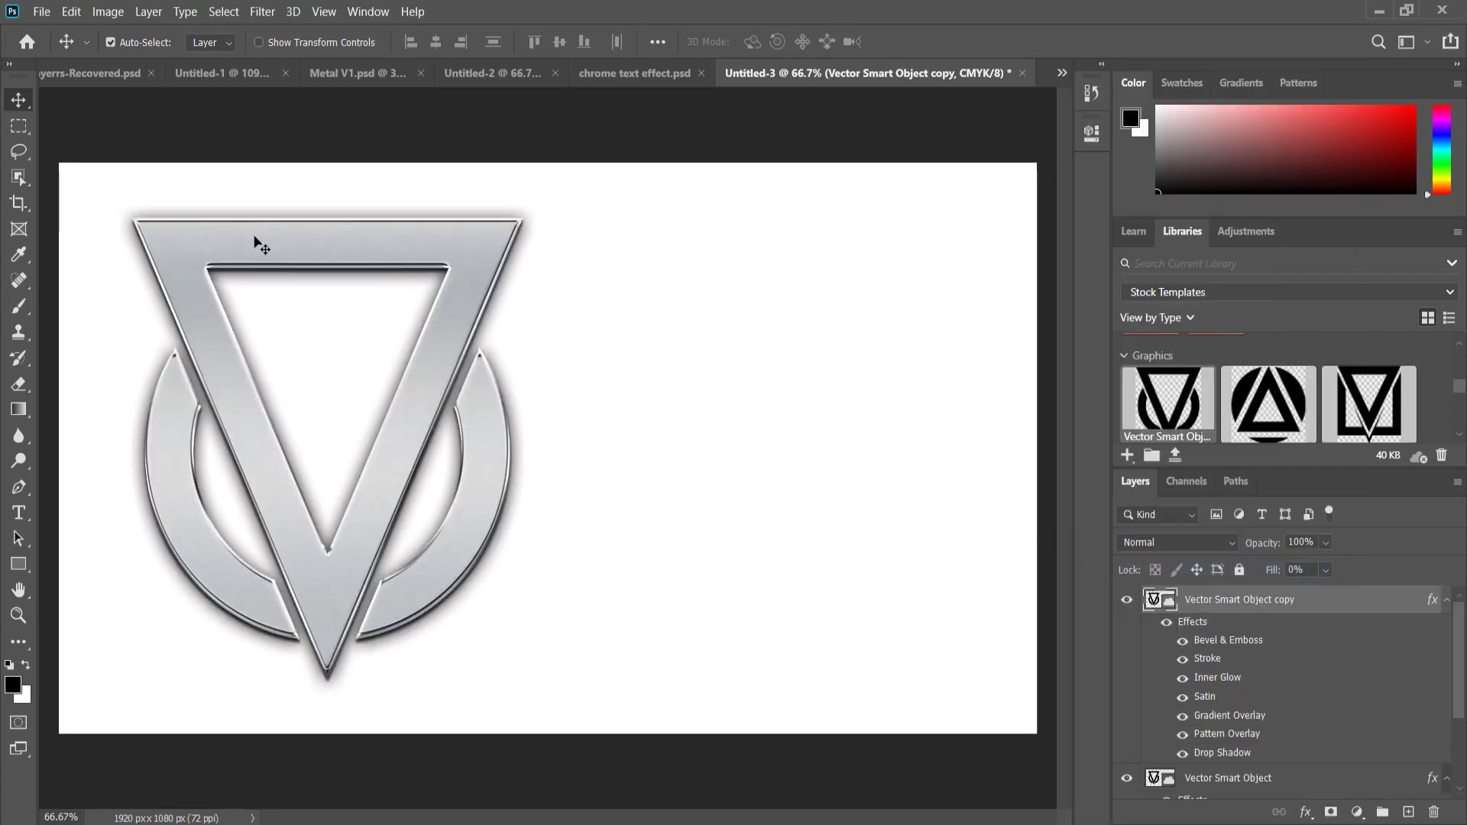
Select all of the dark navy background, Layer 2, in the triangle logo document
{"action": "left_click", "coordinate": [492, 71]}
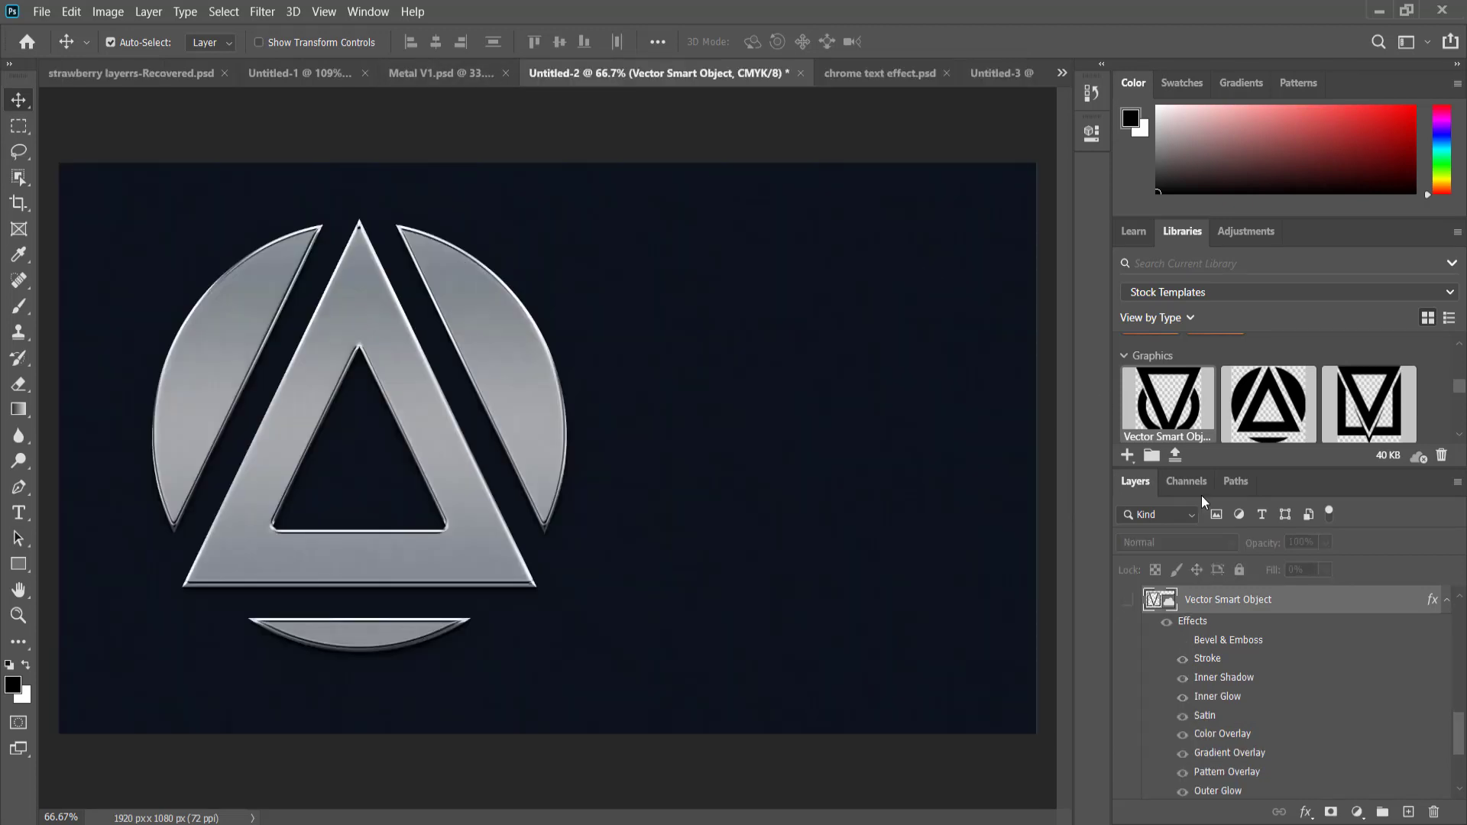
{"action": "scroll", "coordinate": [1303, 692], "scroll_direction": "down", "scroll_amount": 3}
{"action": "left_click", "coordinate": [1227, 701]}
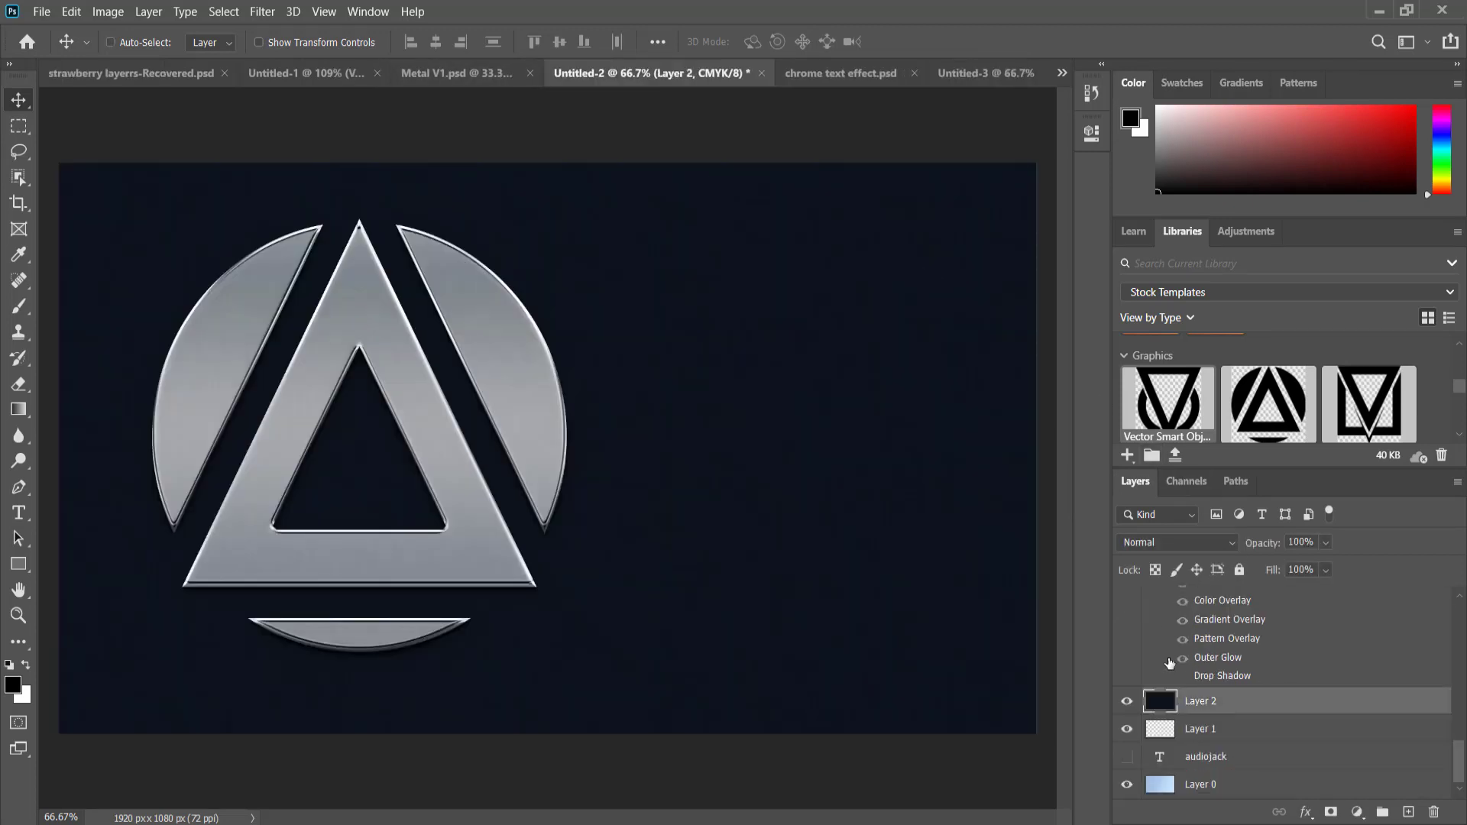
{"action": "key", "text": "ctrl+a"}
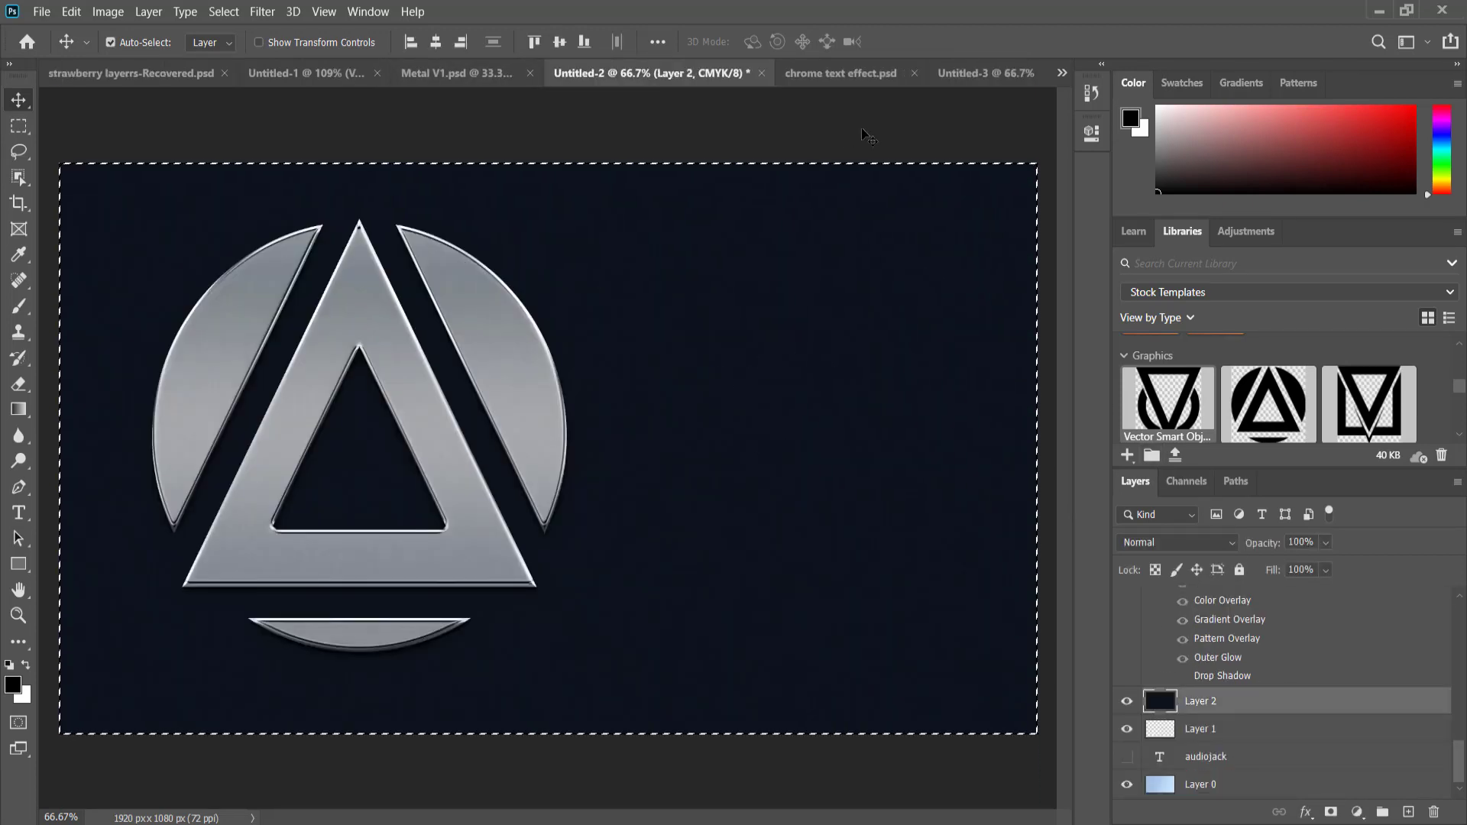
Paste the navy background into a new layer in Untitled-3, beneath the logo layers
{"action": "left_click", "coordinate": [964, 72]}
{"action": "scroll", "coordinate": [1321, 753], "scroll_direction": "down", "scroll_amount": 2}
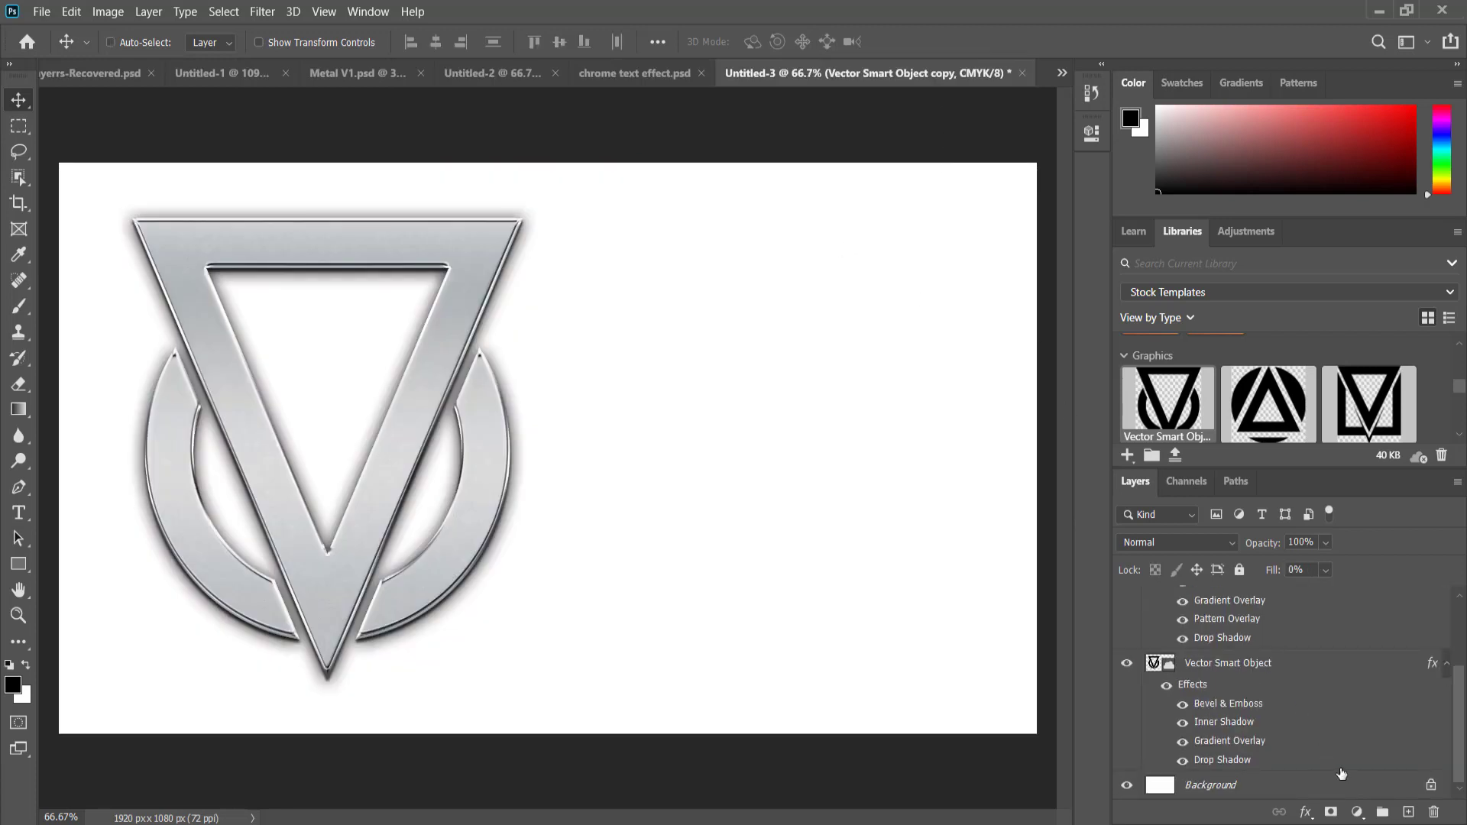
{"action": "left_click", "coordinate": [1408, 811]}
{"action": "key", "text": "ctrl+v"}
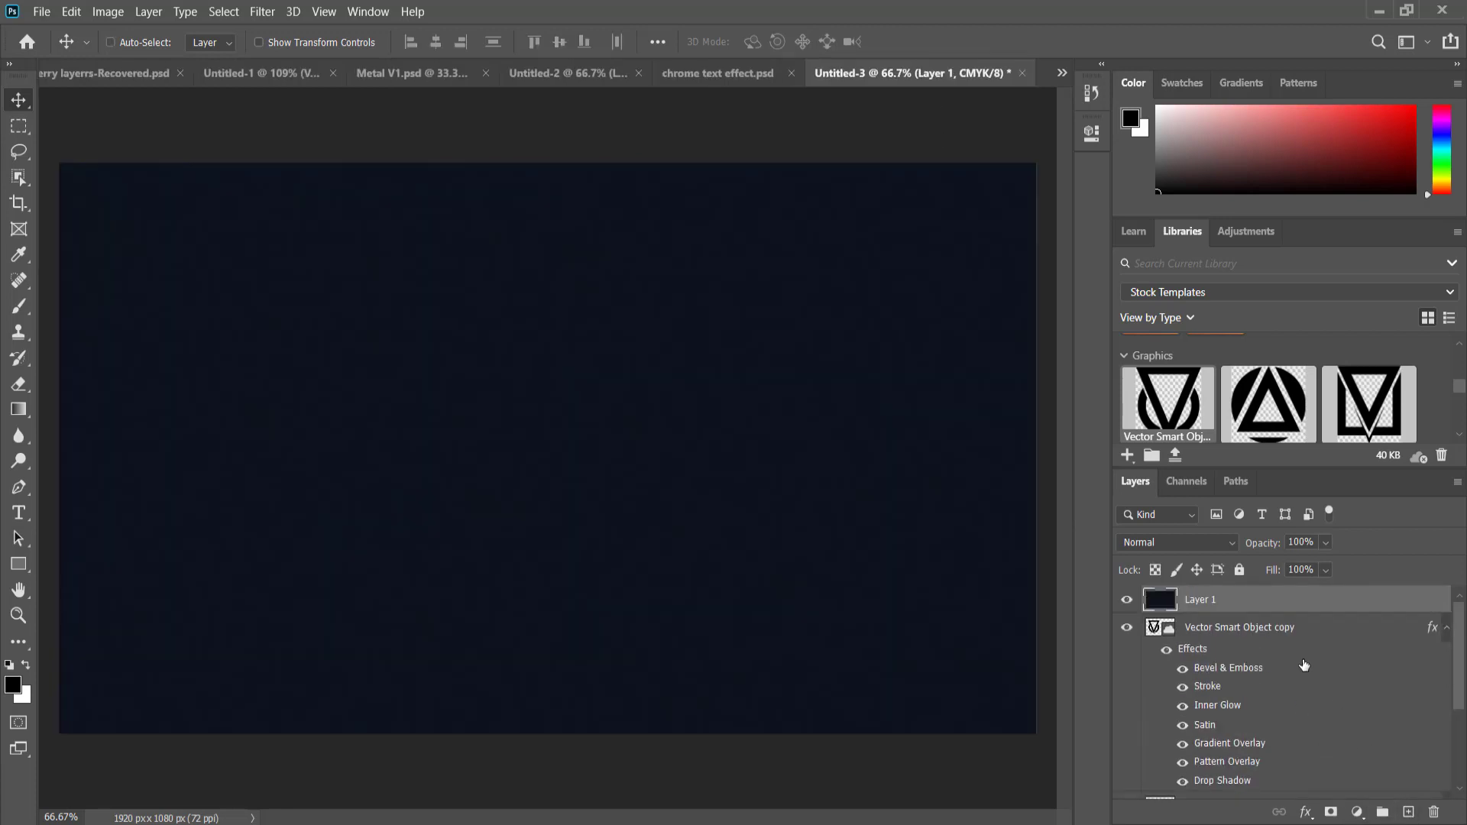
{"action": "left_click_drag", "start_coordinate": [1271, 608], "coordinate": [1259, 772]}
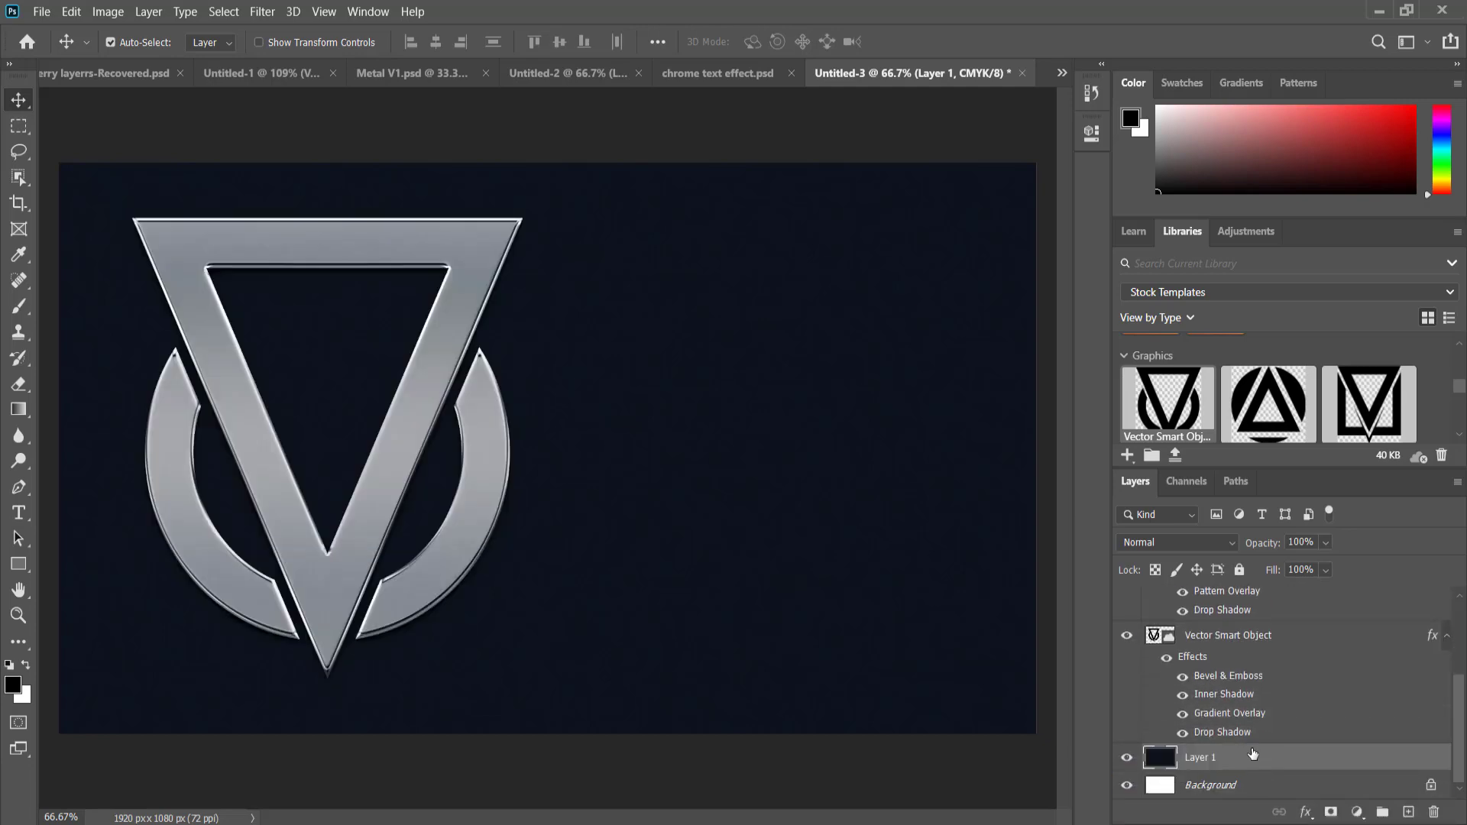